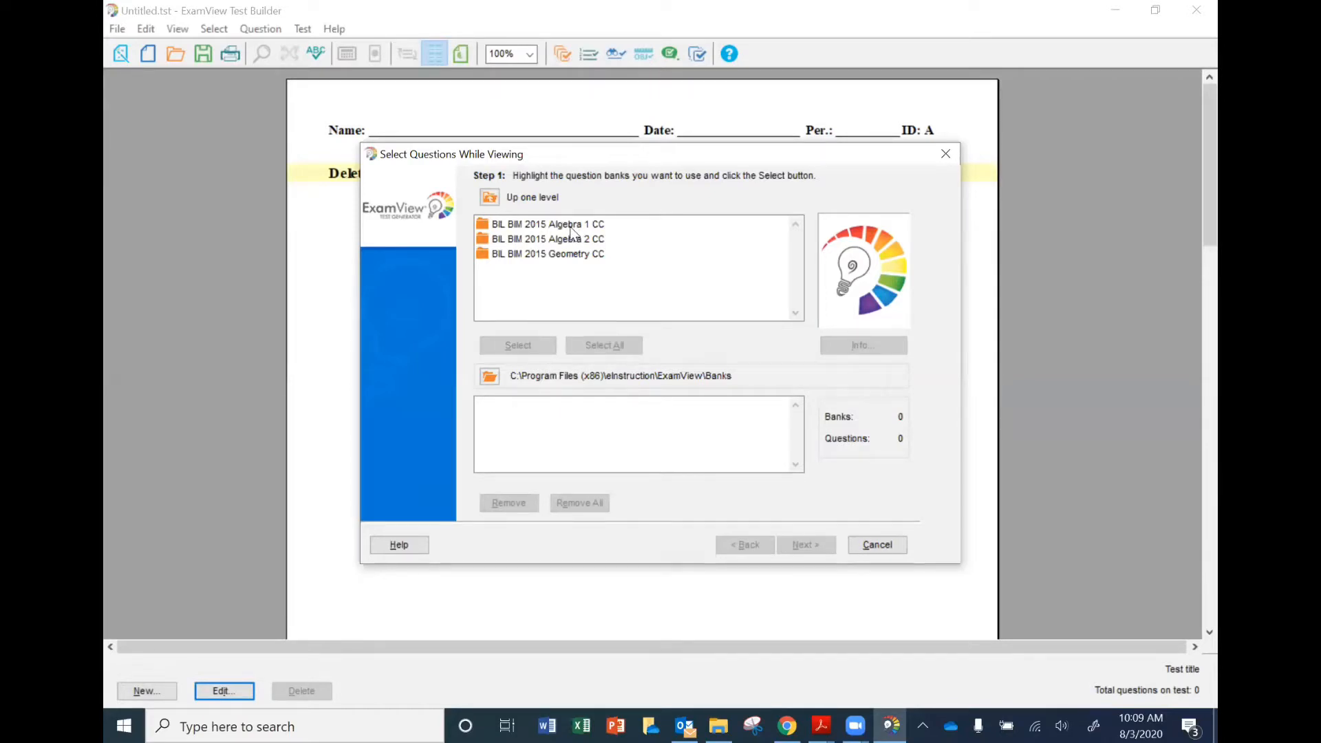
Choose the Chapter 1 - Solving Linear Equations bank from BIL BIM 2015 Algebra 1 CC and proceed to its questions.
{"action": "left_click", "coordinate": [570, 227]}
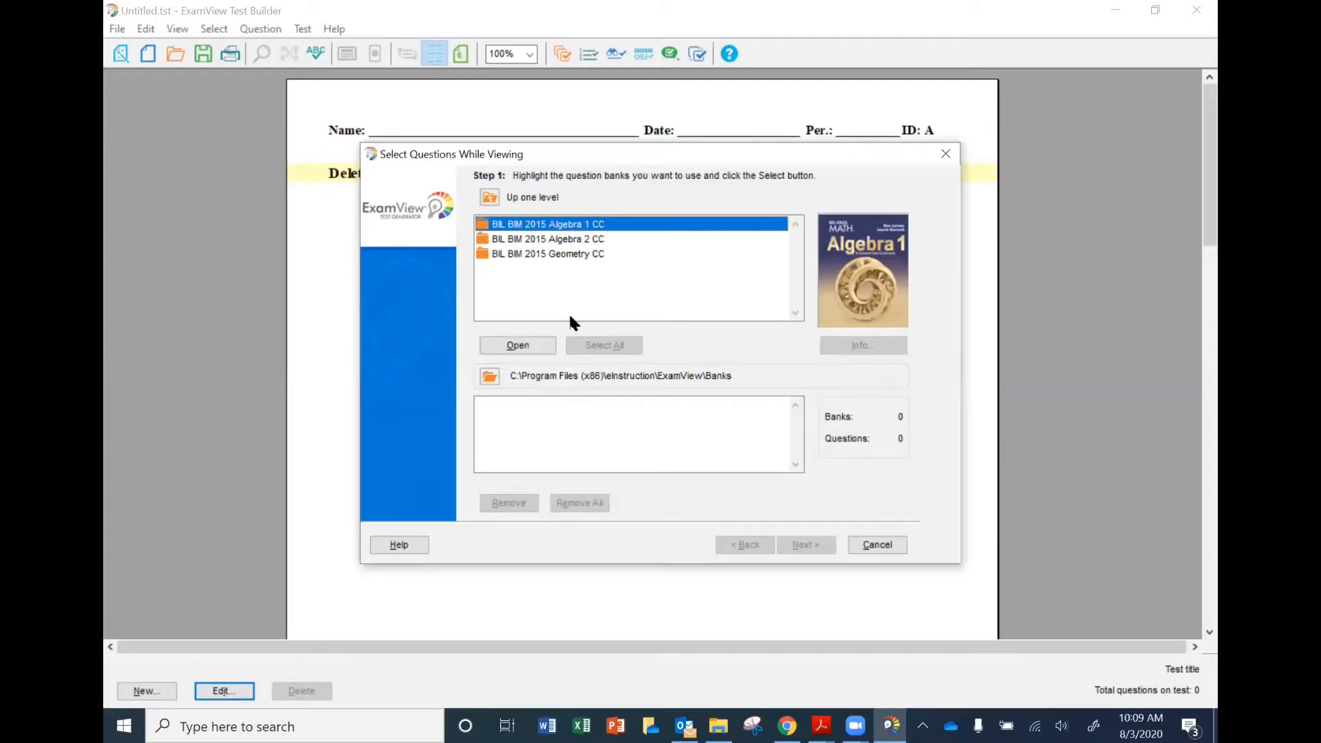
{"action": "double_click", "coordinate": [574, 227]}
{"action": "left_click", "coordinate": [574, 227]}
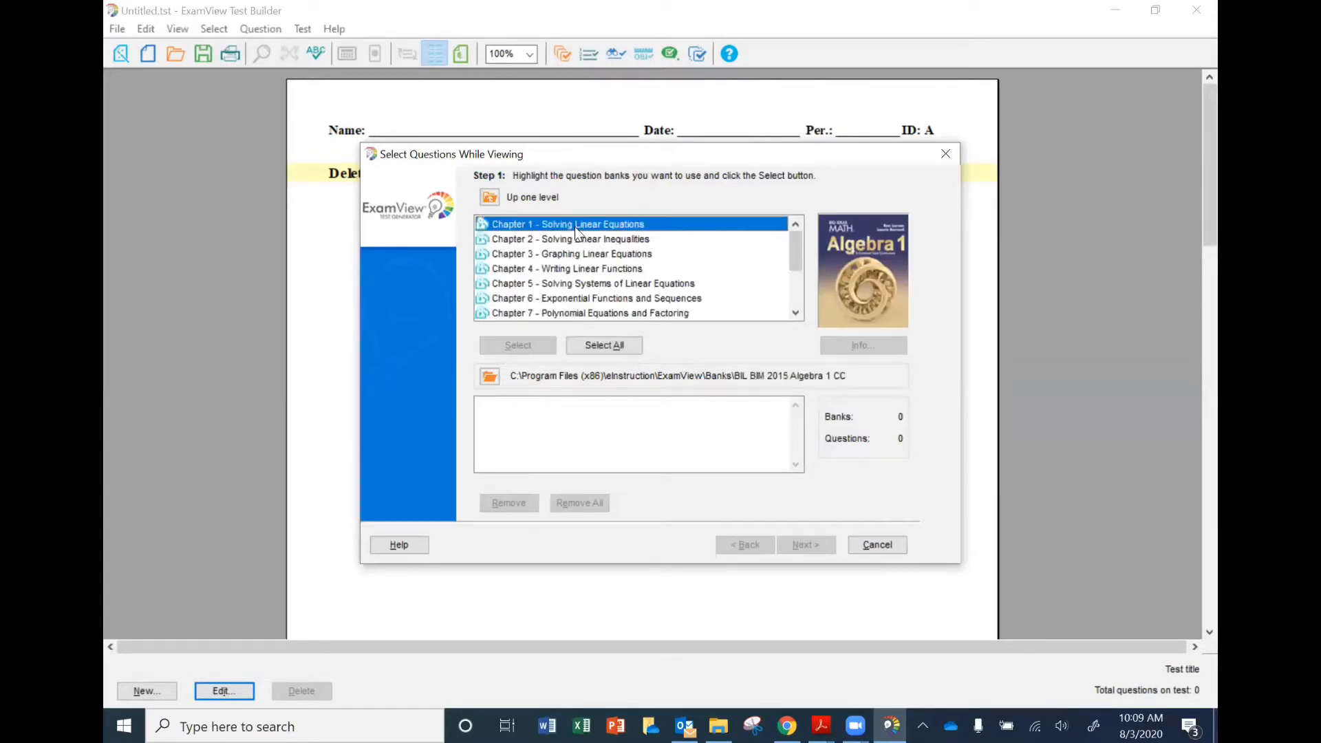
{"action": "left_click", "coordinate": [804, 544]}
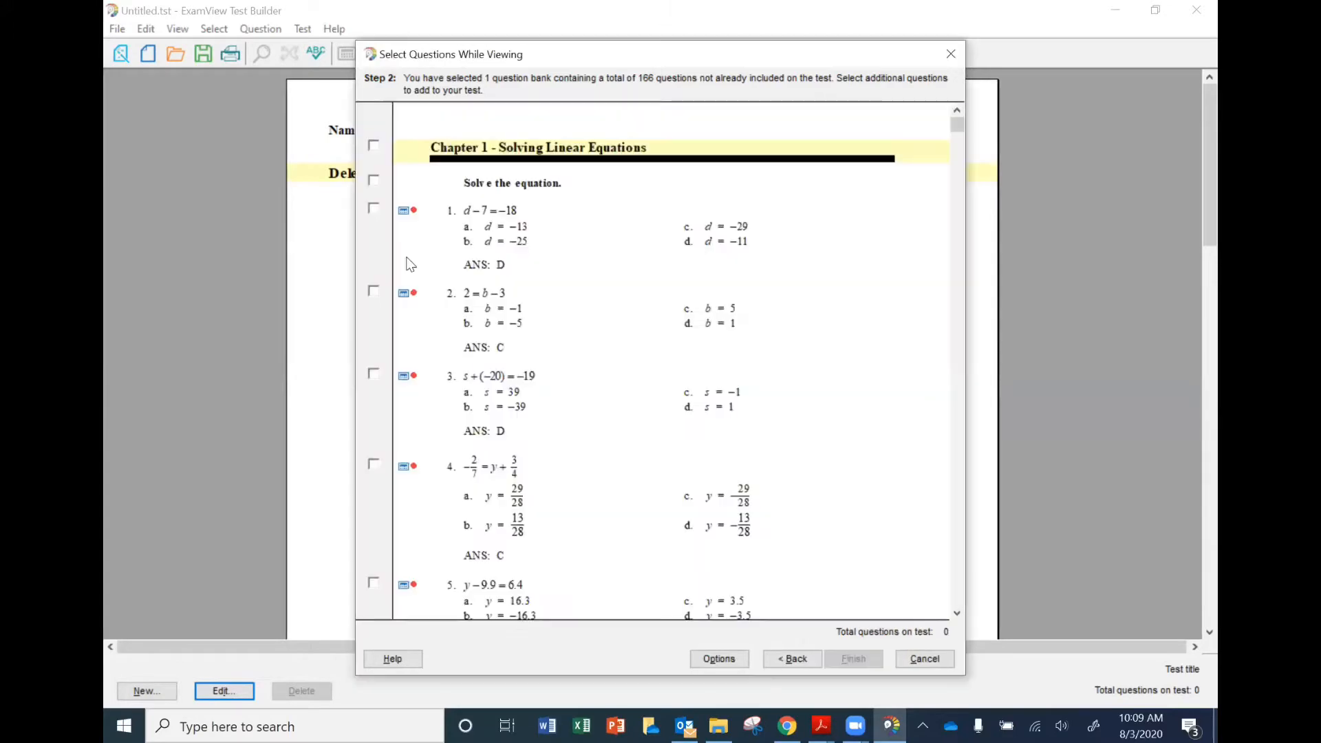
Select questions 2, 3, 4 and 11 from the Chapter 1 bank for the test.
{"action": "left_click", "coordinate": [374, 291]}
{"action": "left_click", "coordinate": [374, 375]}
{"action": "left_click", "coordinate": [374, 465]}
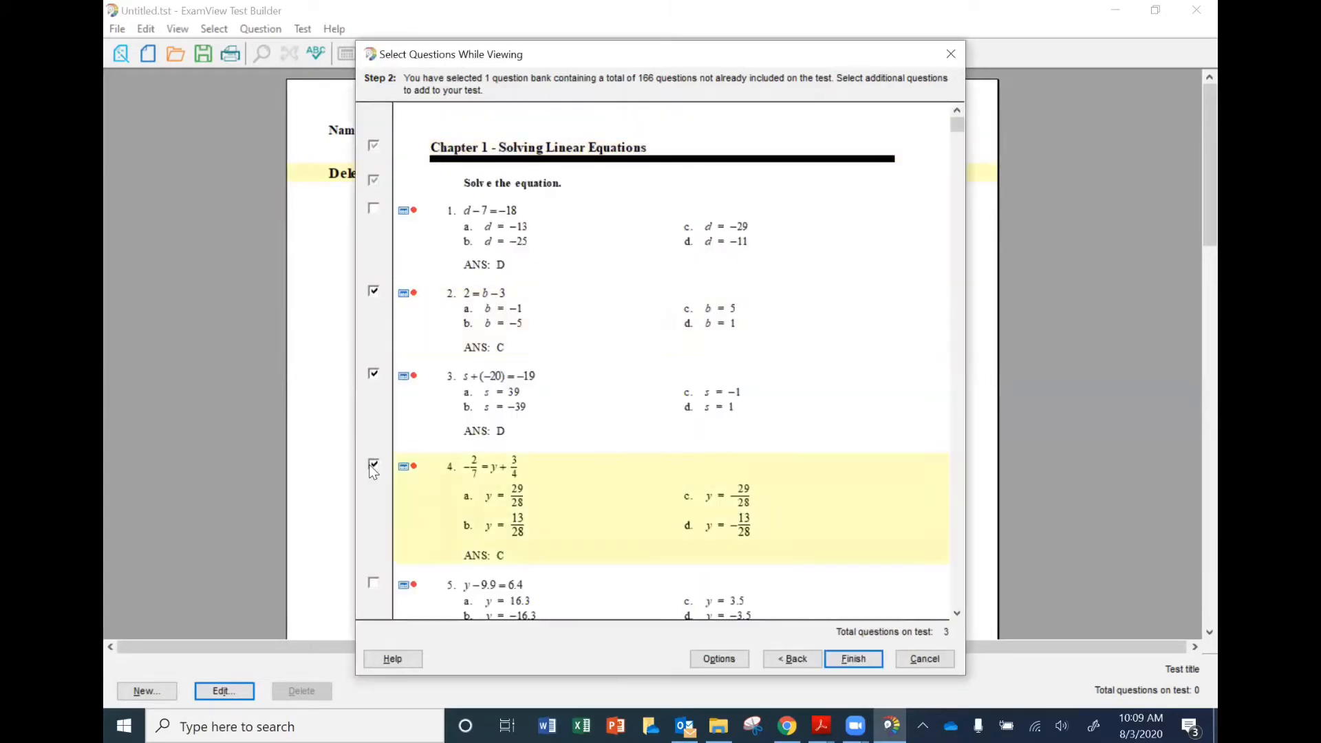
{"action": "scroll", "coordinate": [431, 478], "scroll_direction": "down", "scroll_amount": 3}
{"action": "scroll", "coordinate": [434, 471], "scroll_direction": "down", "scroll_amount": 4}
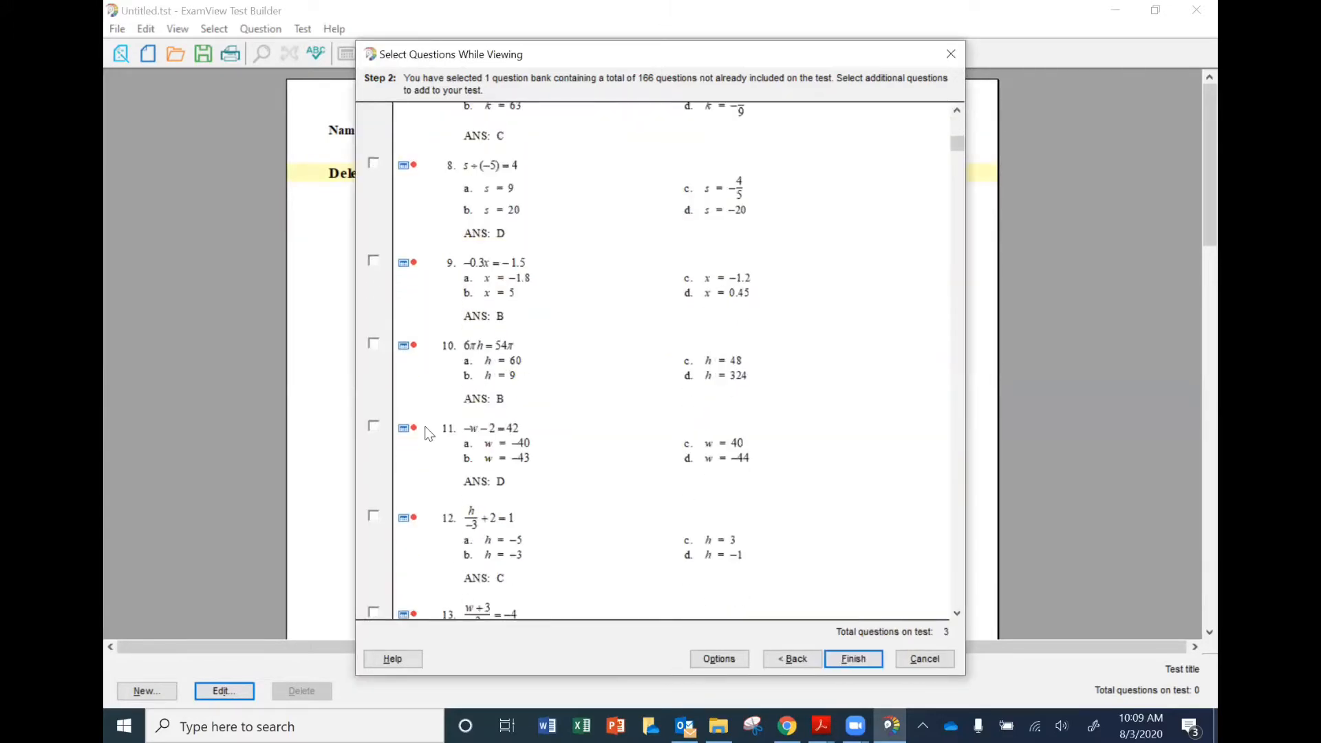
{"action": "left_click", "coordinate": [374, 427]}
Add absolute value equation questions 40 and 46 to the test selection.
{"action": "left_click_drag", "start_coordinate": [960, 222], "coordinate": [961, 237]}
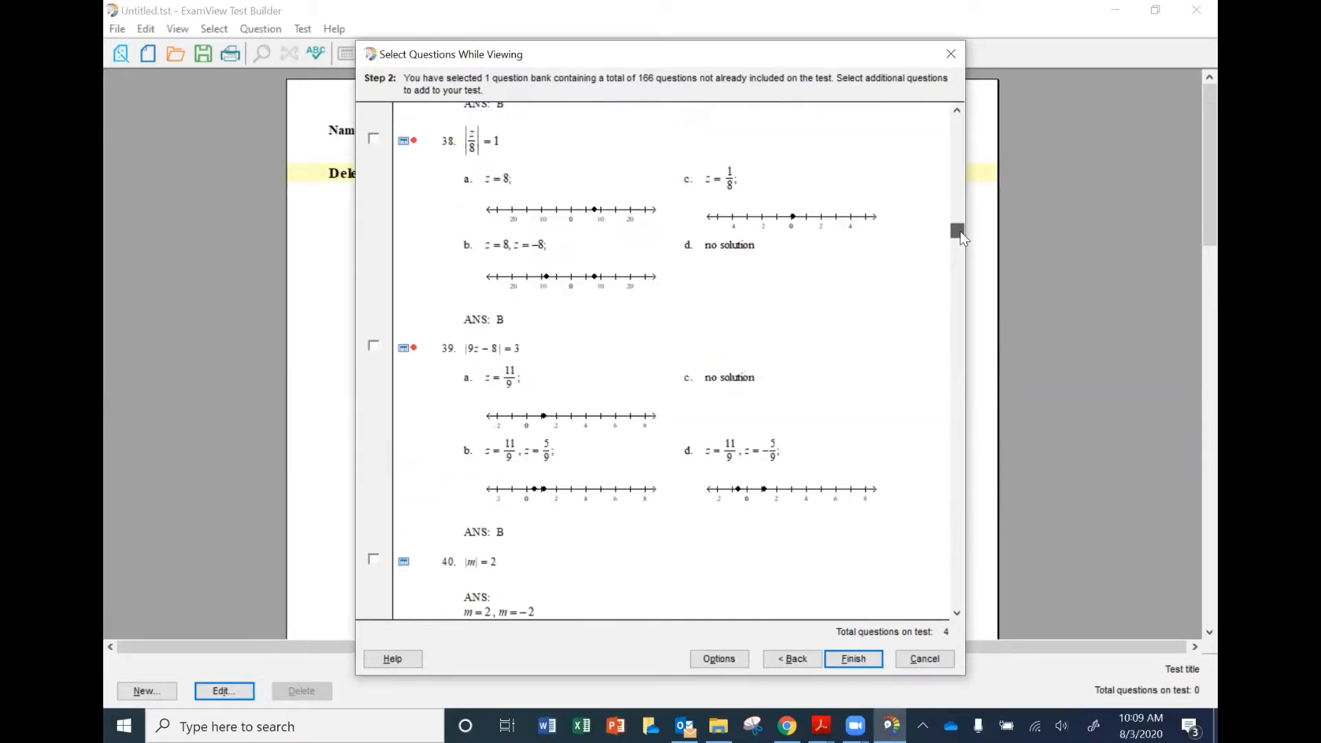
{"action": "scroll", "coordinate": [375, 477], "scroll_direction": "down", "scroll_amount": 1}
{"action": "left_click", "coordinate": [373, 475]}
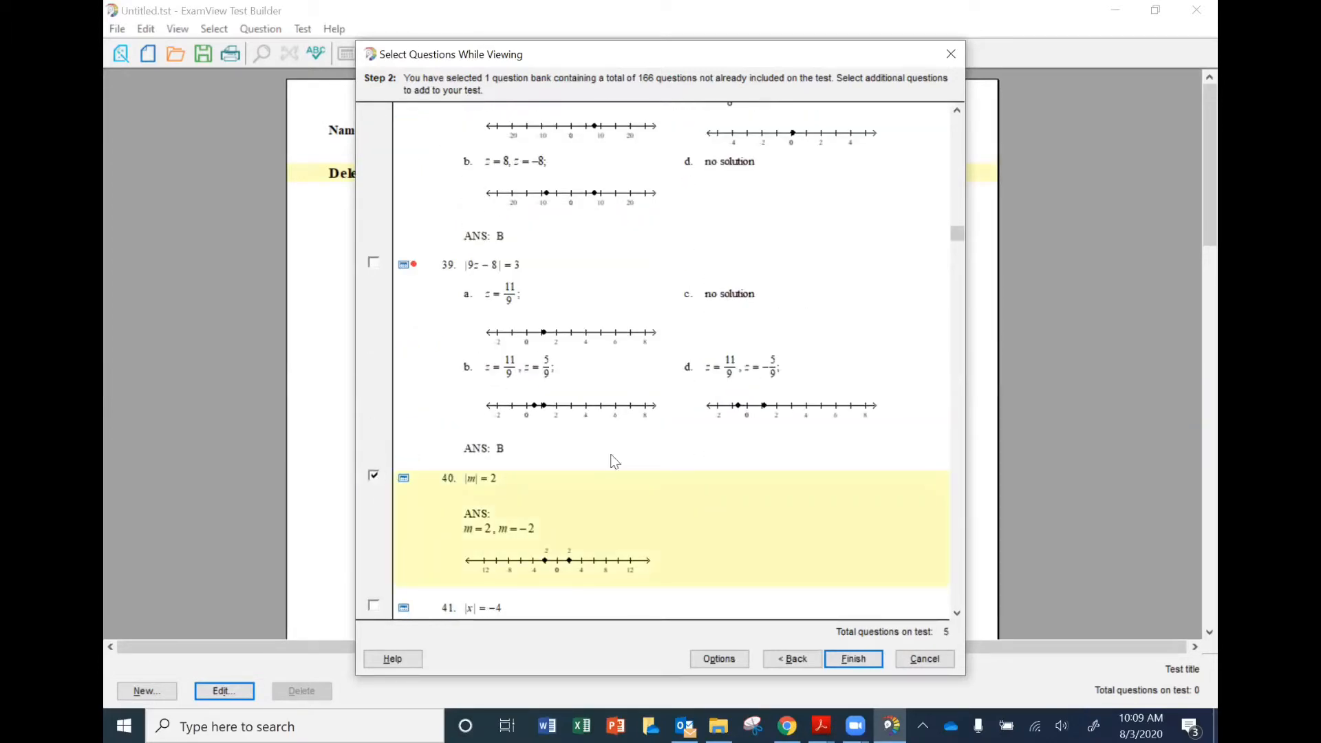
{"action": "scroll", "coordinate": [629, 457], "scroll_direction": "down", "scroll_amount": 4}
{"action": "scroll", "coordinate": [628, 451], "scroll_direction": "down", "scroll_amount": 4}
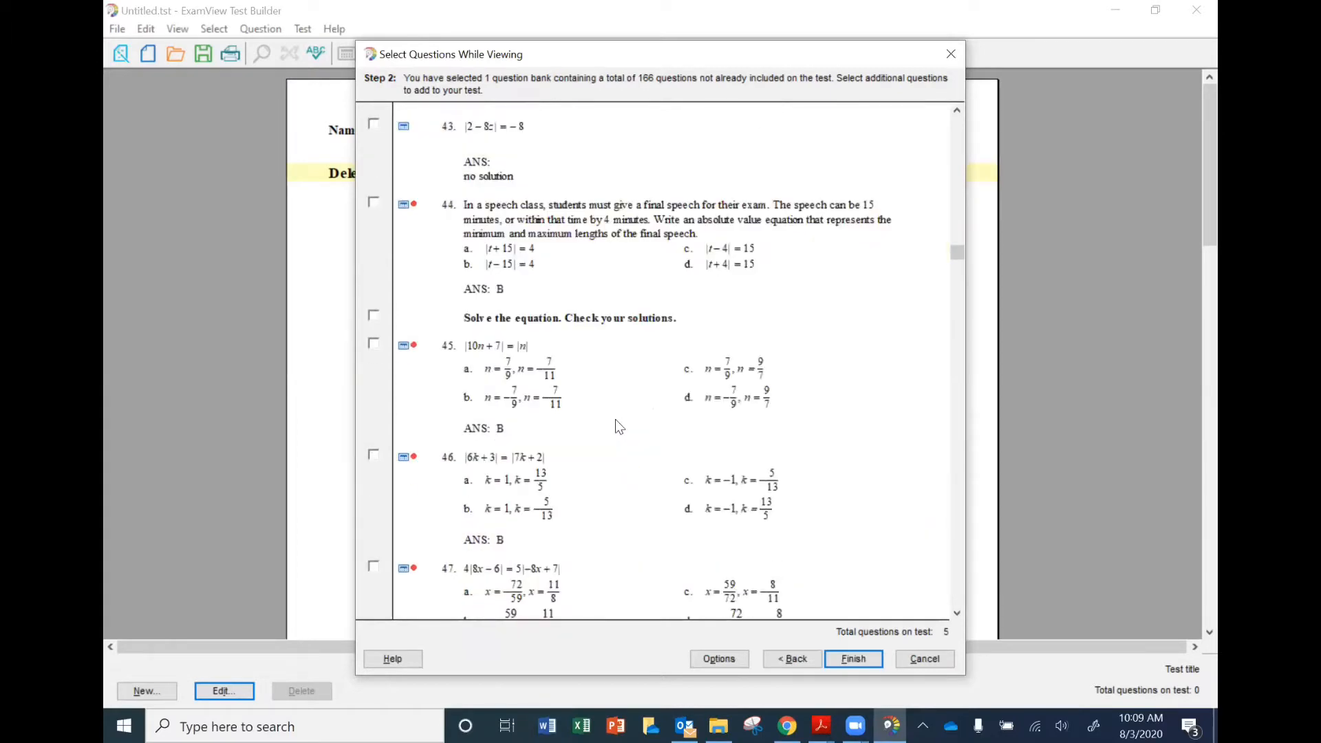
{"action": "scroll", "coordinate": [947, 251], "scroll_direction": "down", "scroll_amount": 2}
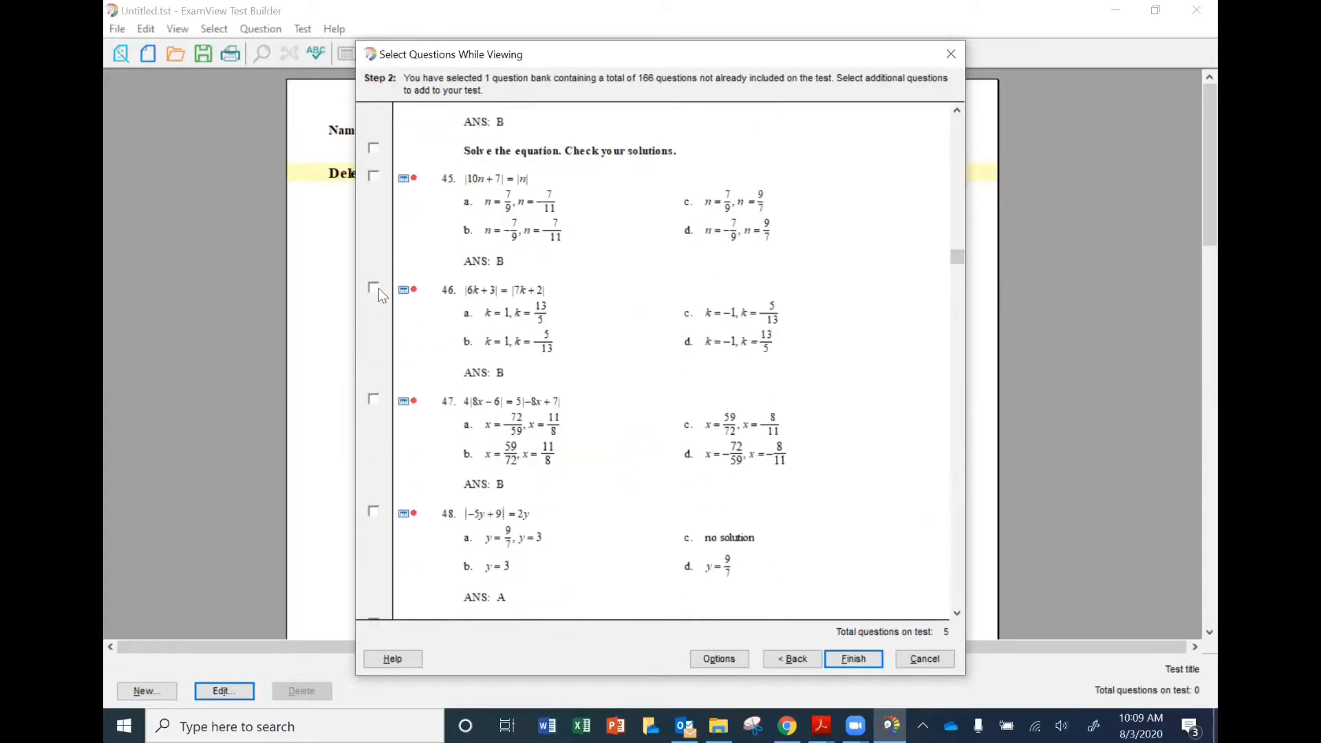
{"action": "left_click", "coordinate": [373, 288]}
Select the matching set with questions 56–60, then replace it with the first-step matching set, questions 61–64.
{"action": "left_click", "coordinate": [957, 275]}
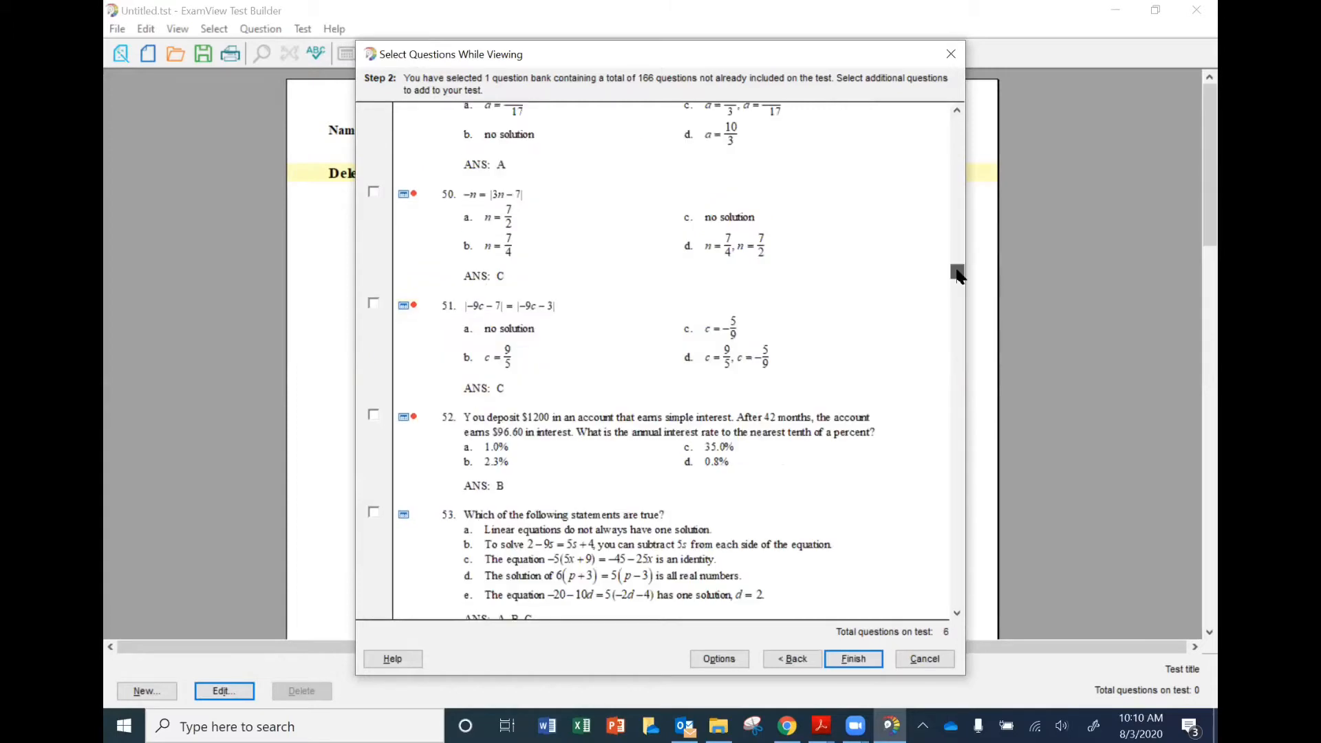
{"action": "left_click_drag", "start_coordinate": [956, 275], "coordinate": [956, 292]}
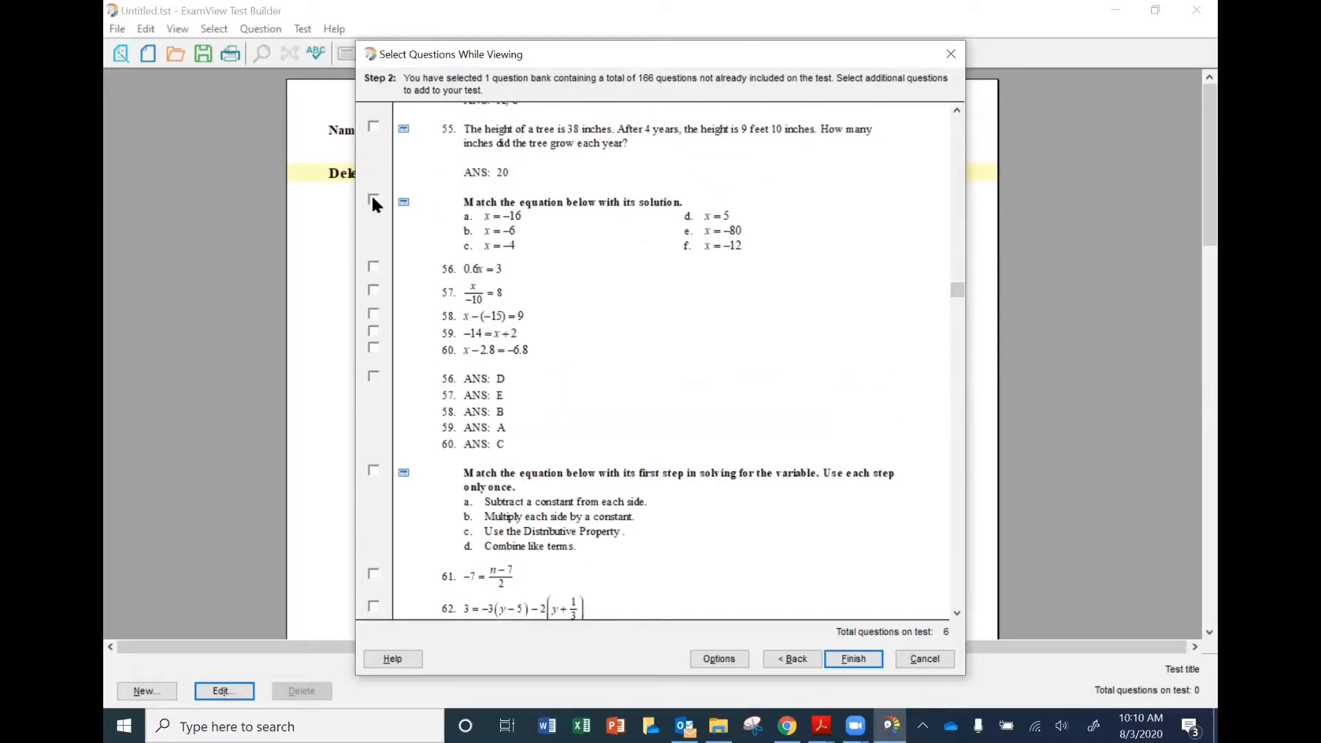
{"action": "left_click", "coordinate": [372, 199]}
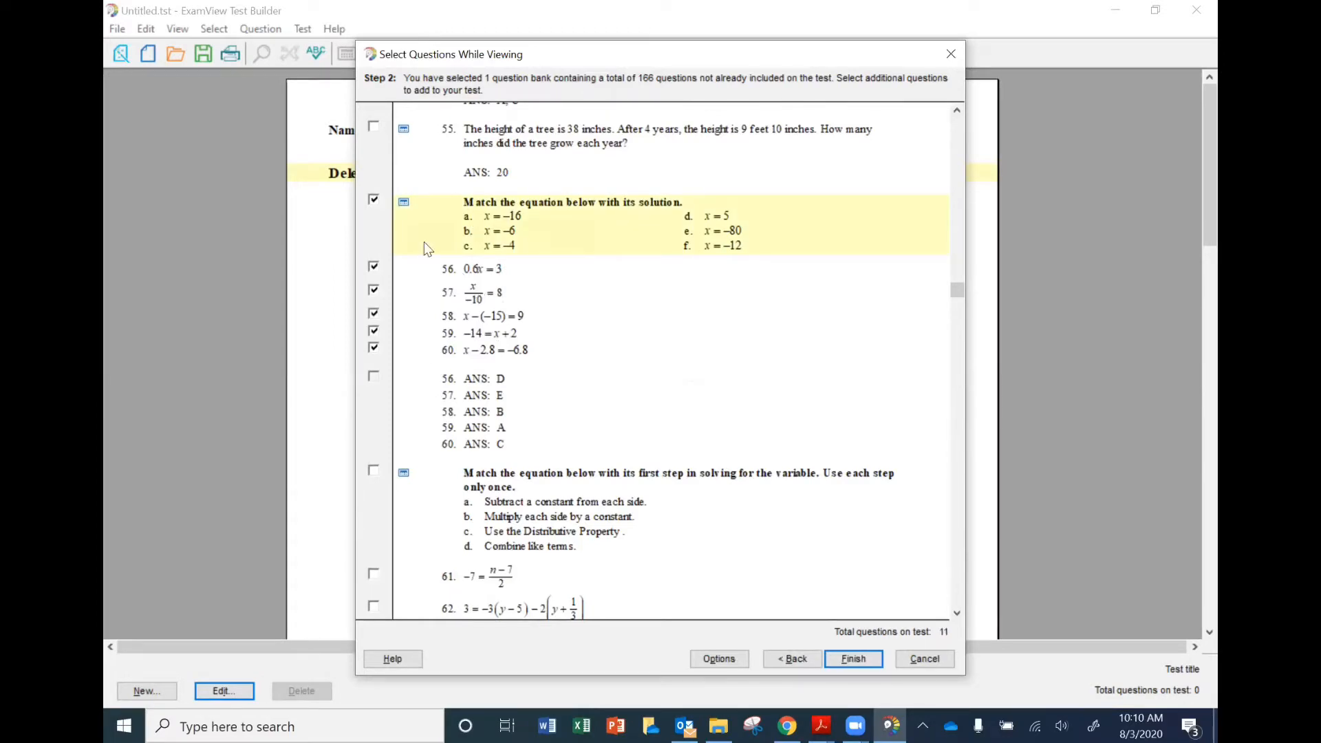
{"action": "left_click", "coordinate": [373, 470]}
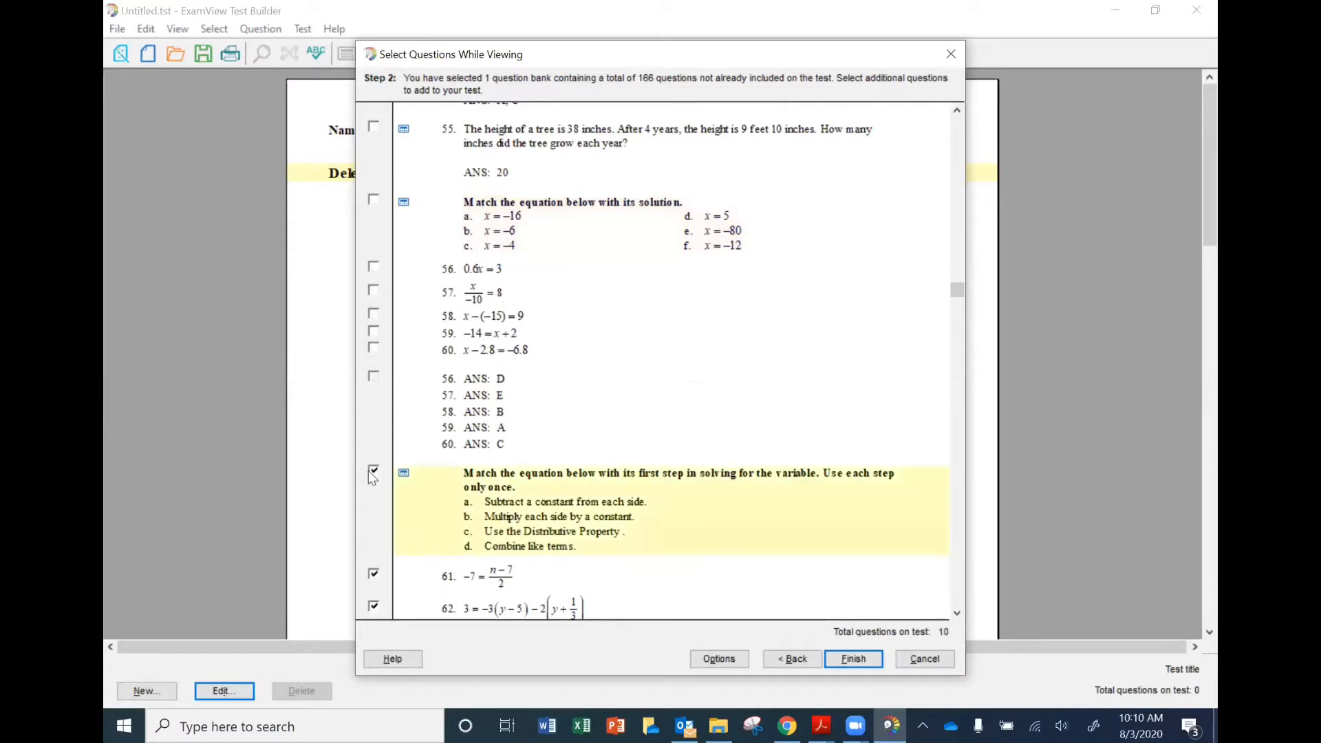
Review the two matching sets and finish adding the selected questions to the test.
{"action": "scroll", "coordinate": [609, 522], "scroll_direction": "down", "scroll_amount": 2}
{"action": "scroll", "coordinate": [610, 521], "scroll_direction": "down", "scroll_amount": 1}
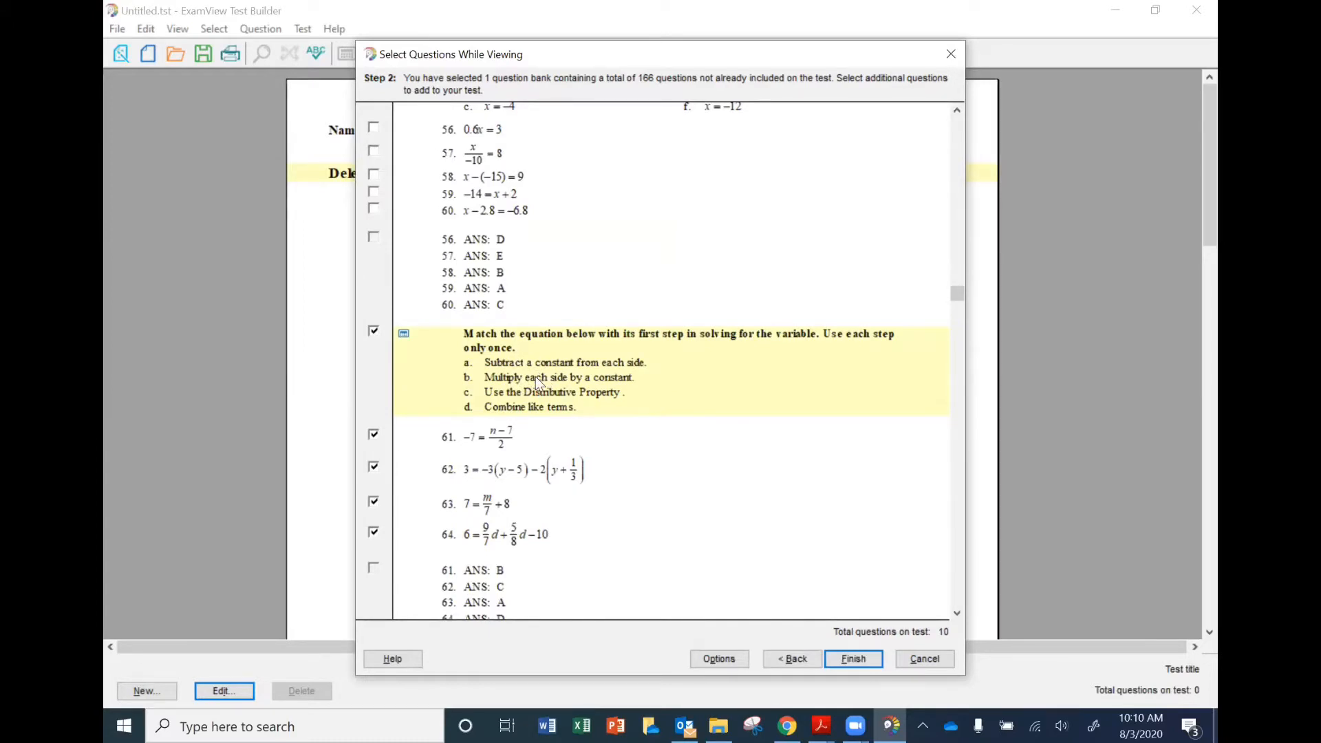
{"action": "scroll", "coordinate": [535, 378], "scroll_direction": "up", "scroll_amount": 3}
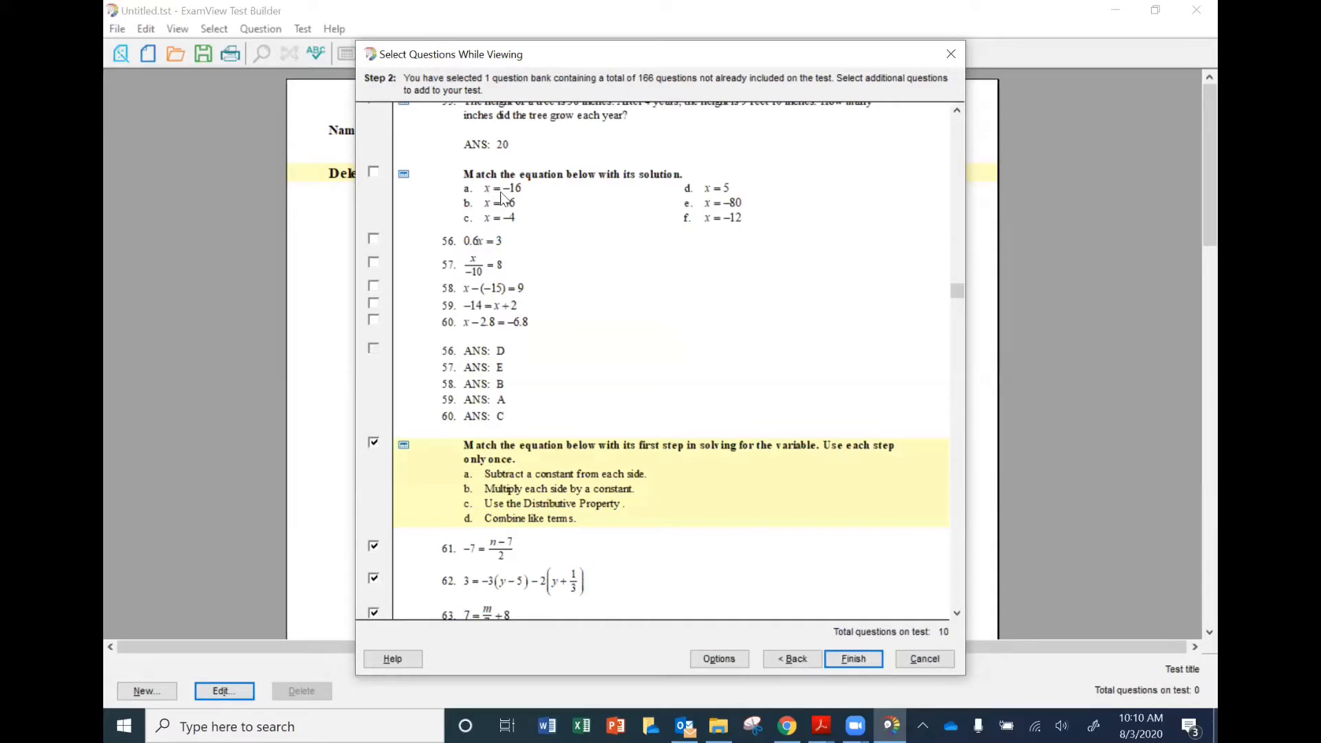
{"action": "left_click", "coordinate": [501, 194]}
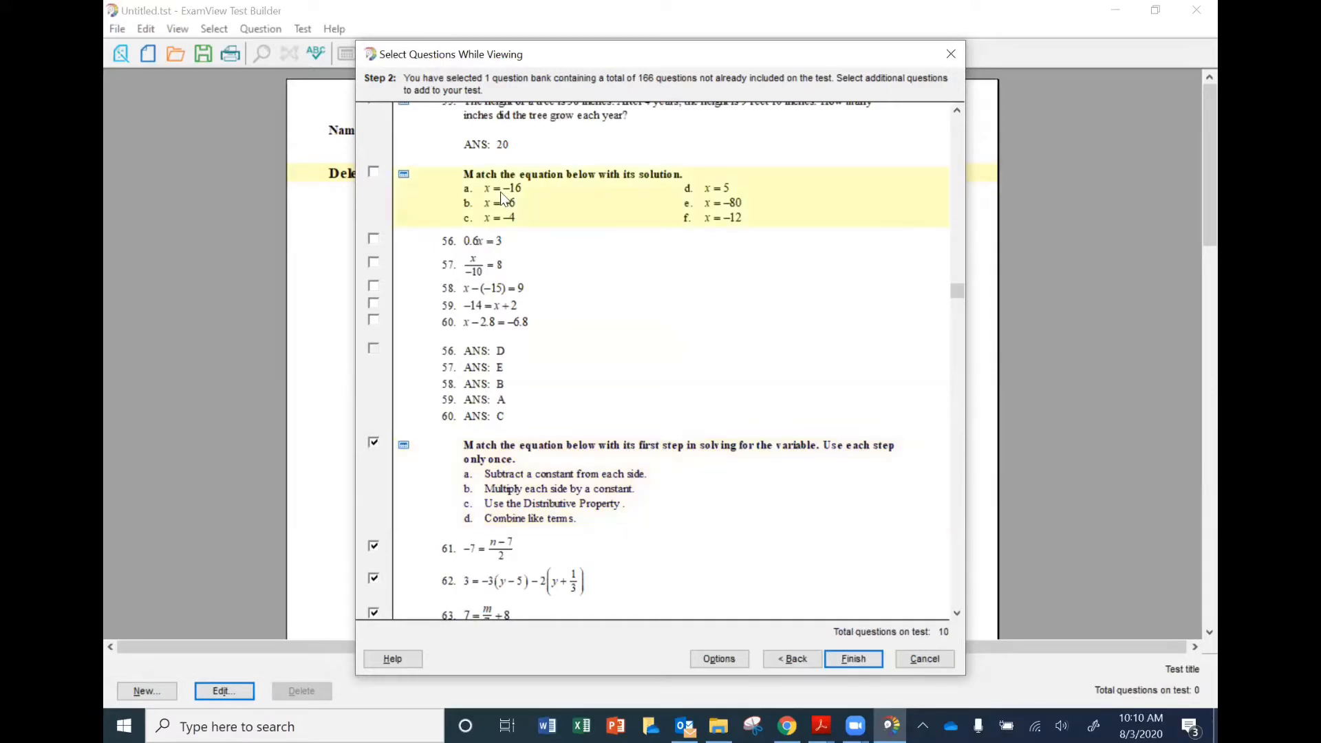
{"action": "left_click", "coordinate": [544, 502]}
{"action": "key", "text": "Return"}
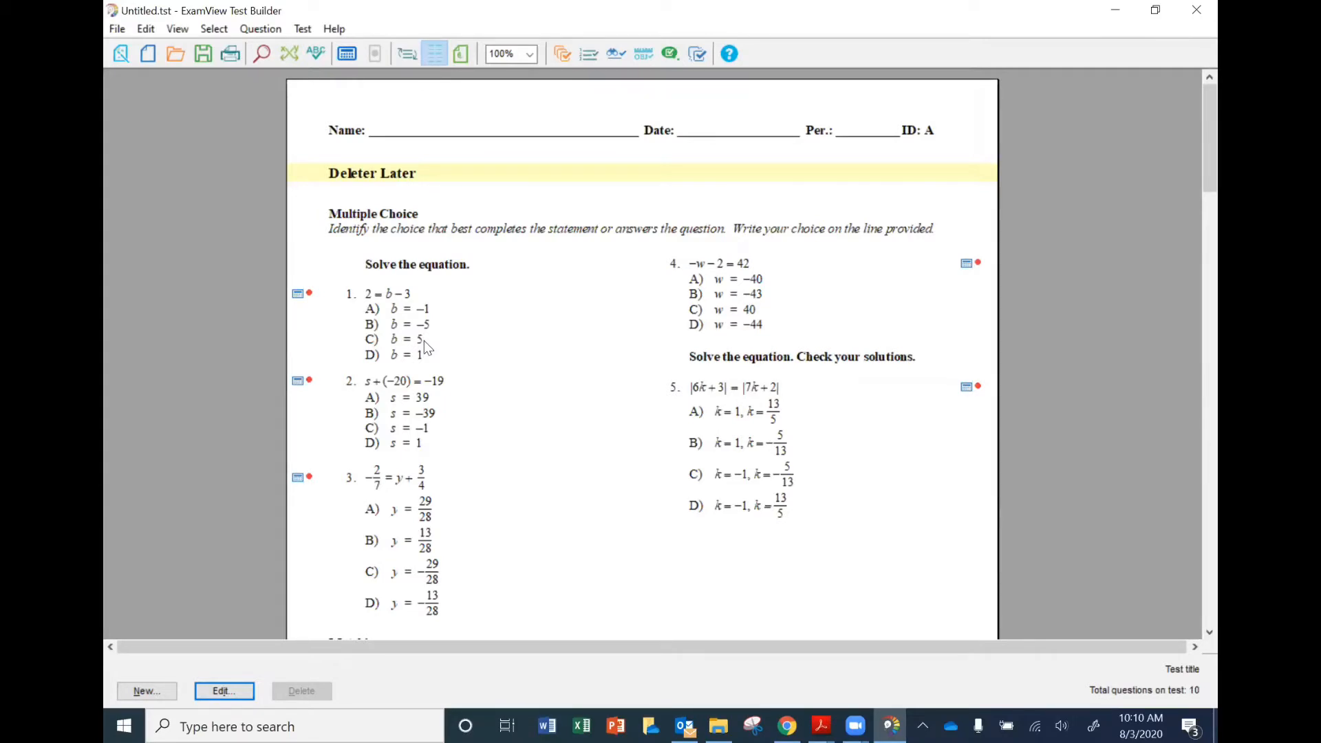
Export the test in Canvas format, saving it to the Desktop as Delete Later Training Quiz.
{"action": "left_click", "coordinate": [117, 31]}
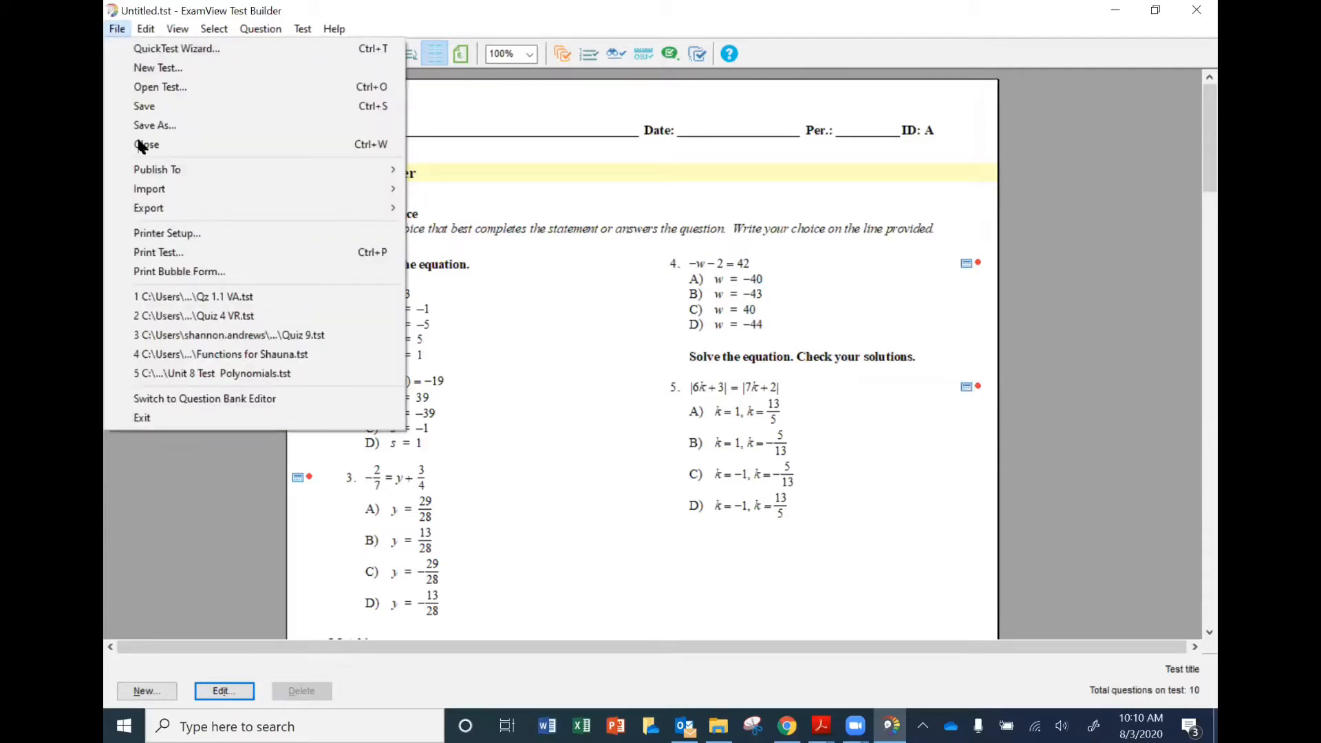
{"action": "mouse_move", "coordinate": [153, 211]}
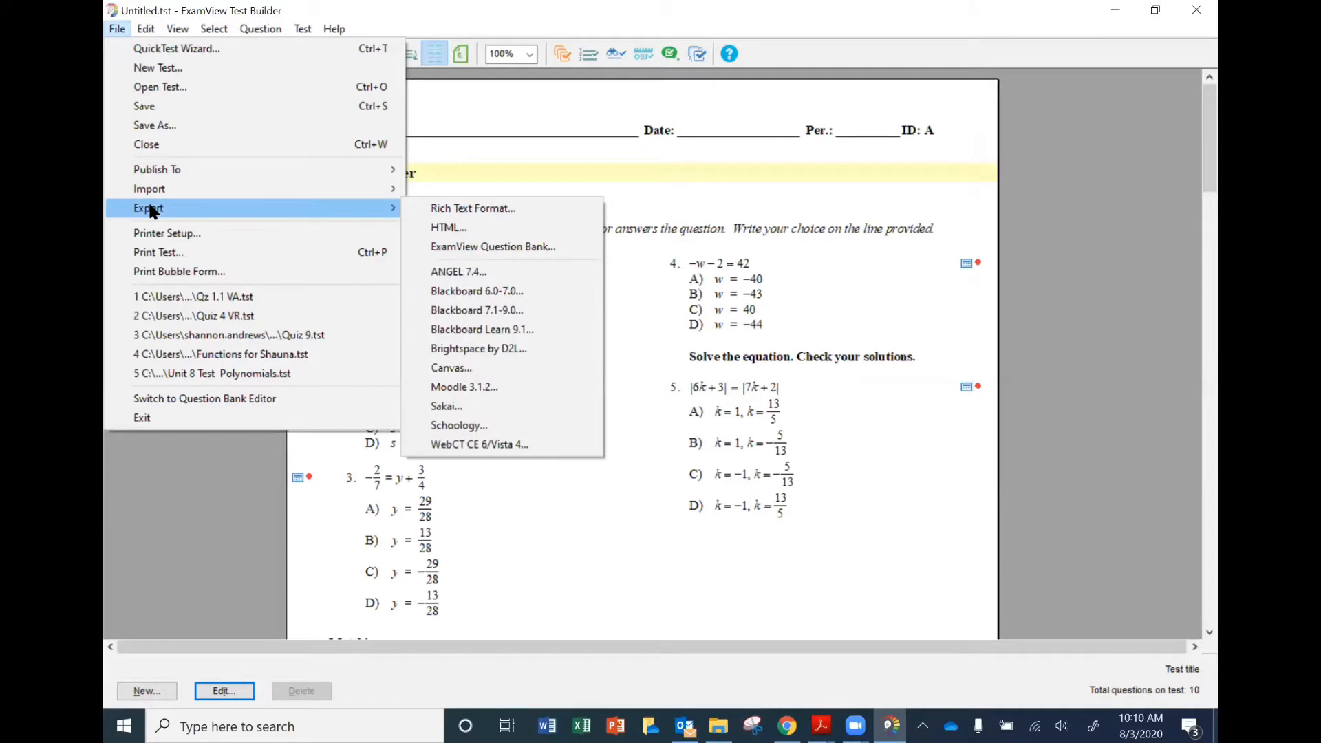
{"action": "left_click", "coordinate": [501, 369]}
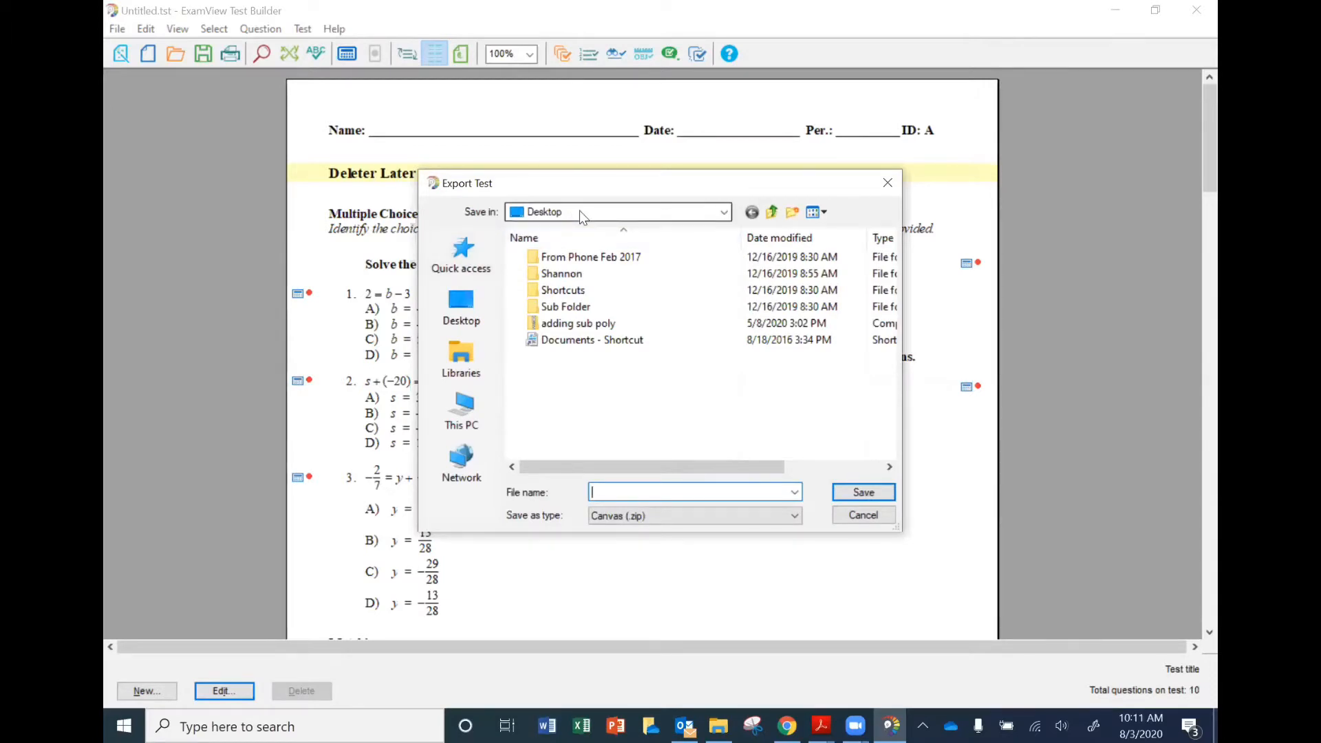
{"action": "type", "text": "D"}
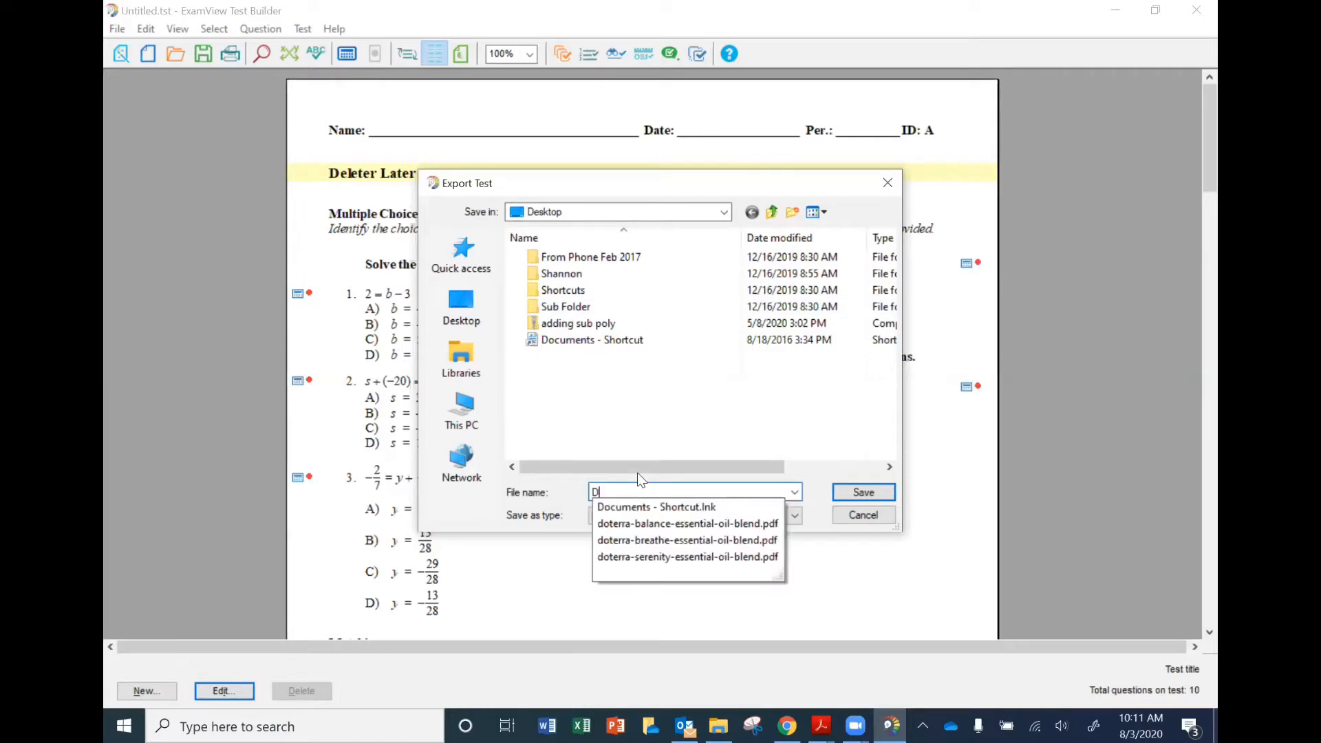
{"action": "type", "text": "el"}
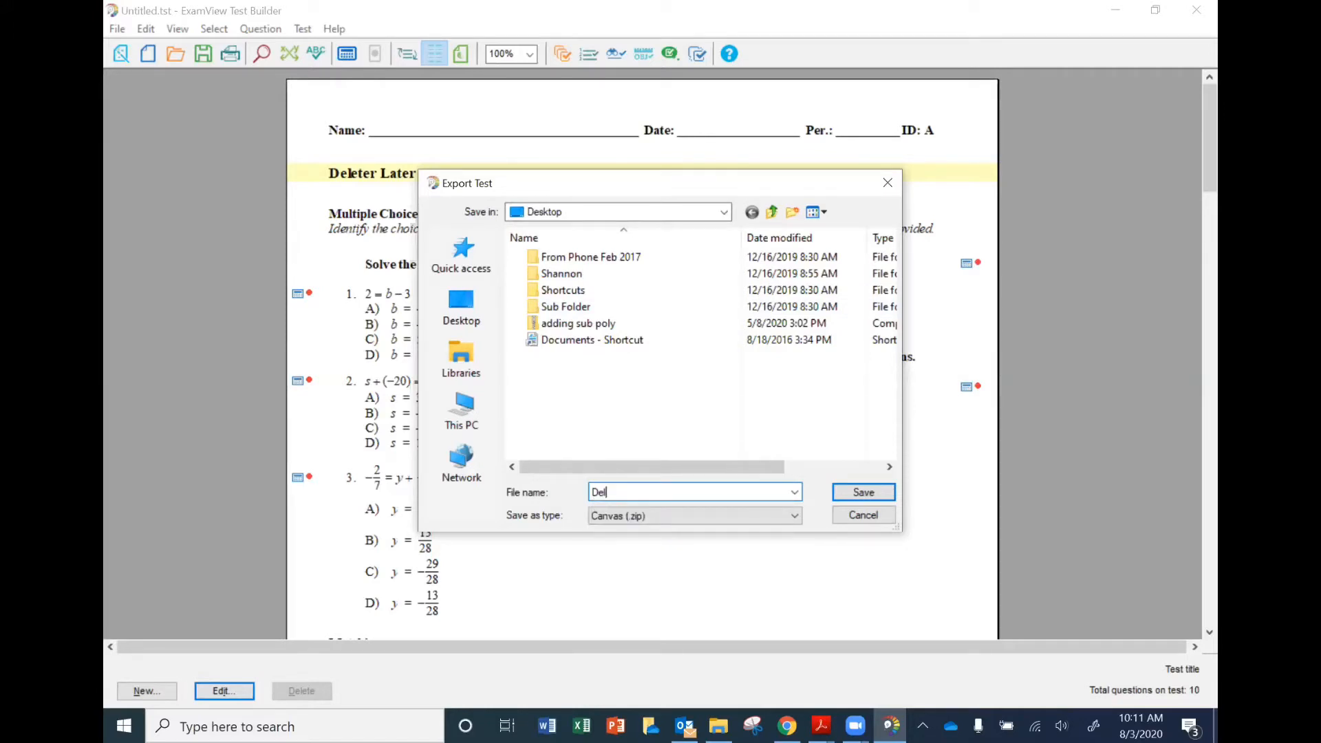
{"action": "type", "text": "ete Later Training Quiz"}
{"action": "left_click", "coordinate": [863, 492]}
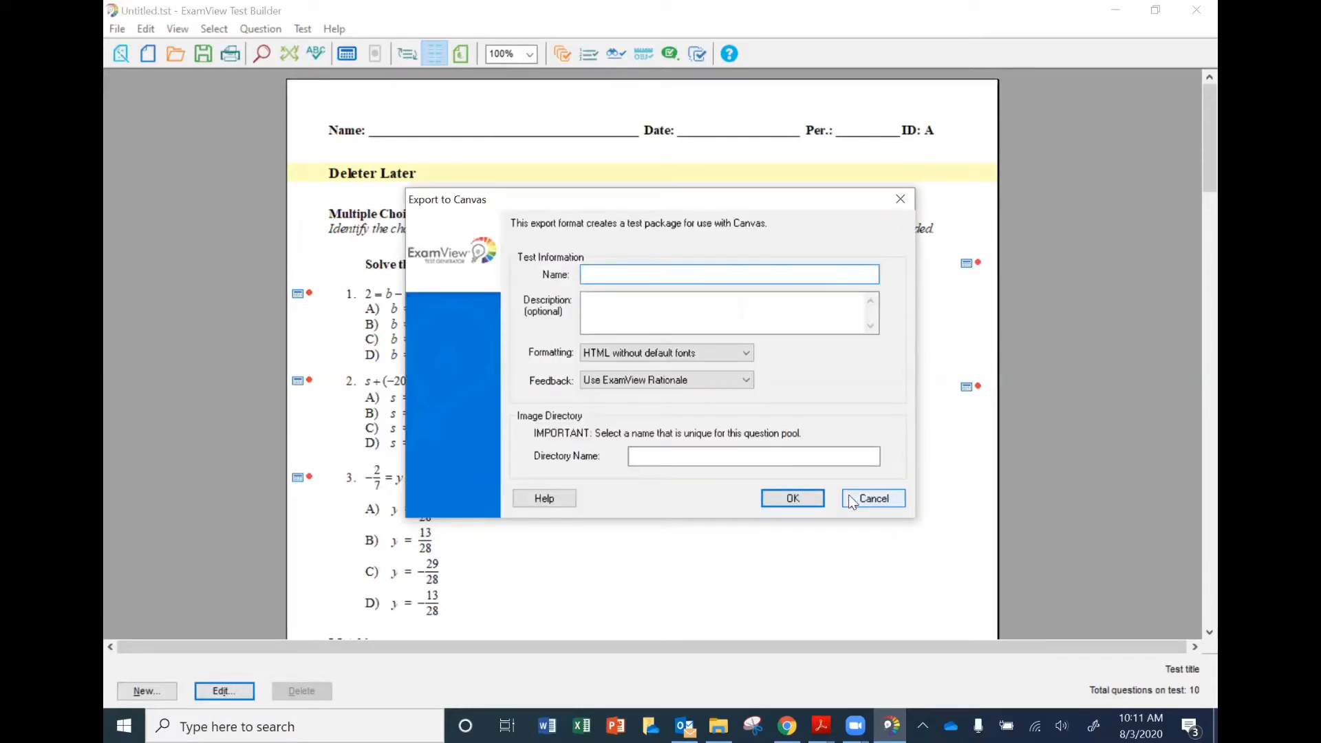
Enter Delete Later Training Quiz as both the test name and image directory name, and complete the Canvas export.
{"action": "type", "text": "De"}
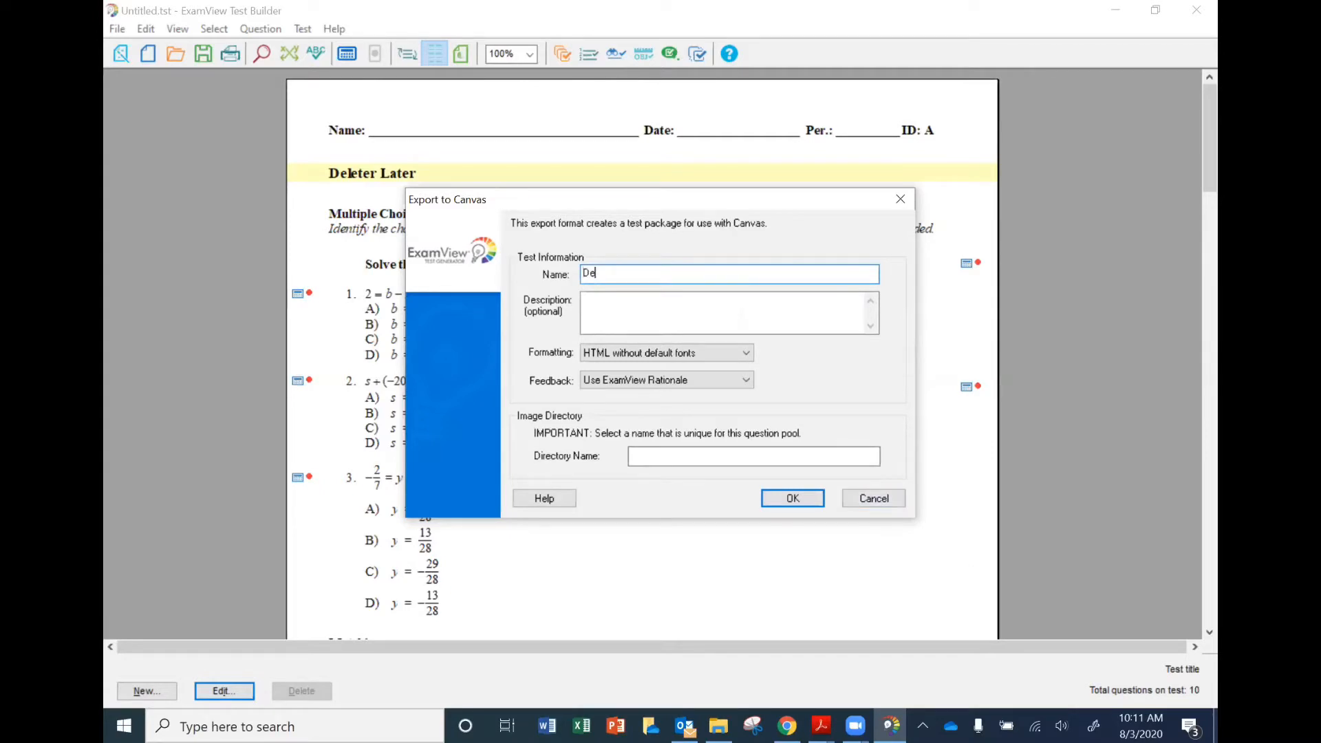
{"action": "type", "text": "lete Later Training Quiz"}
{"action": "key", "text": "ctrl+a"}
{"action": "key", "text": "ctrl+c"}
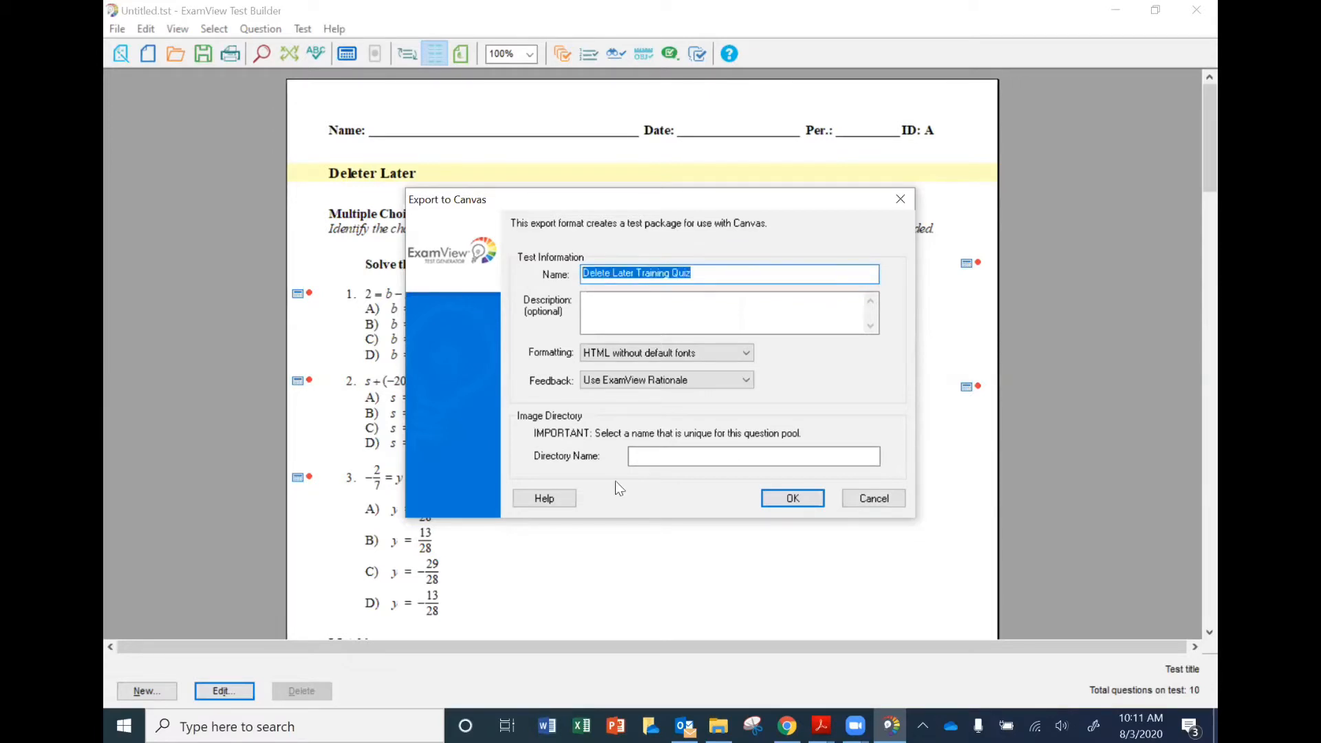
{"action": "left_click", "coordinate": [660, 455]}
{"action": "key", "text": "ctrl+v"}
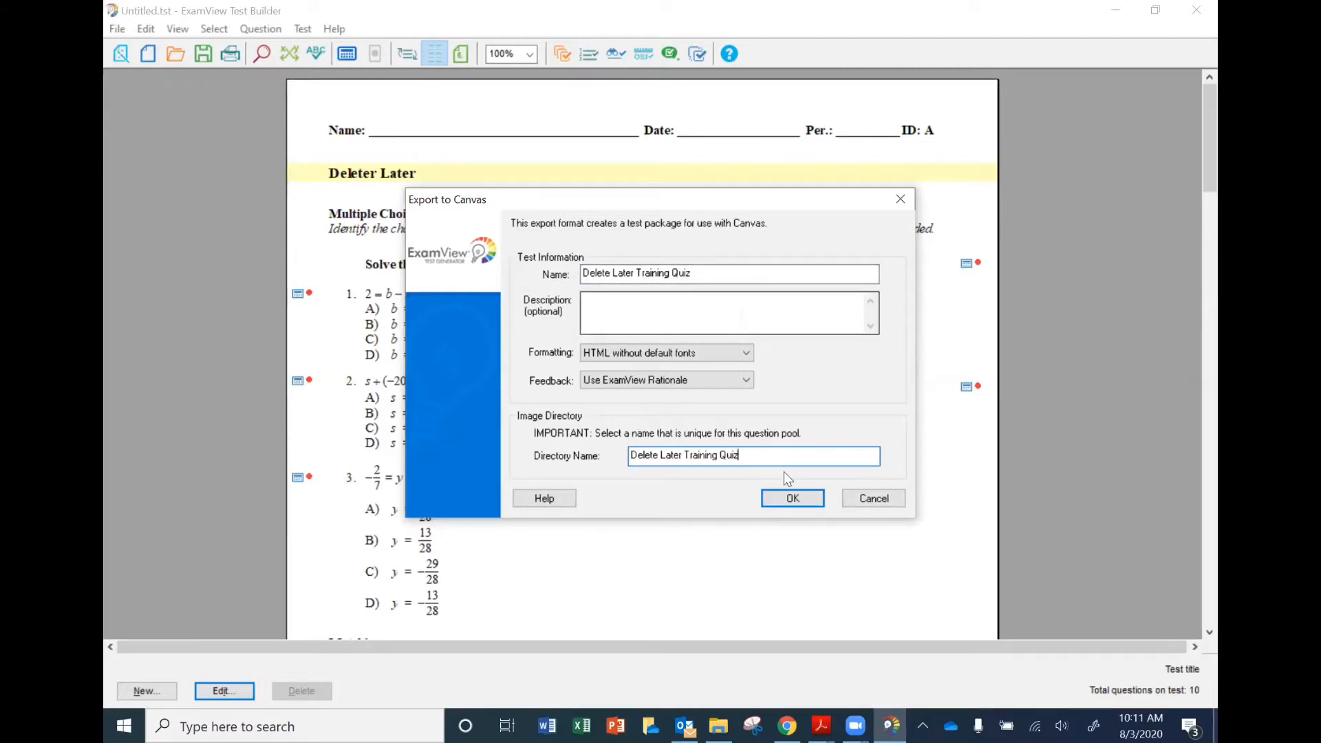
{"action": "left_click", "coordinate": [793, 500]}
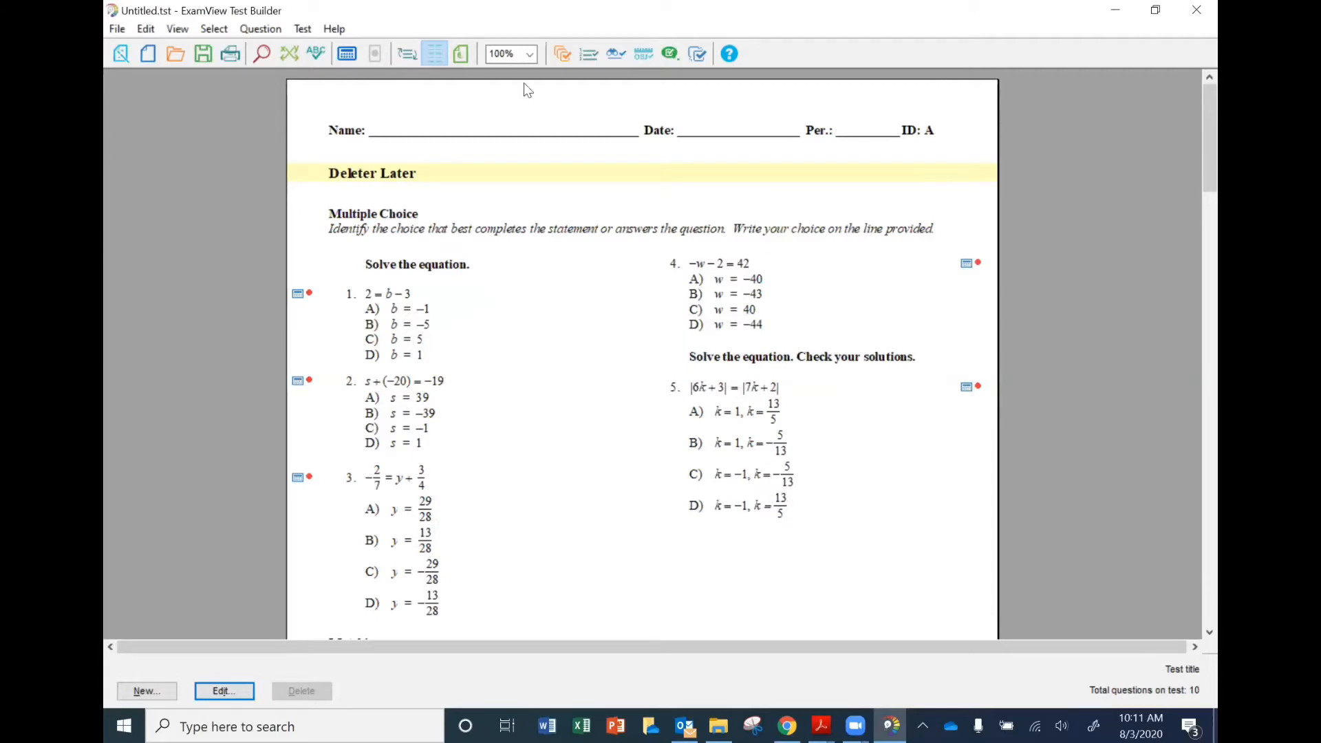
Switch to Canvas in the browser and open Import Course Content from the Geo course's settings.
{"action": "left_click", "coordinate": [1115, 10]}
{"action": "left_click_drag", "start_coordinate": [526, 31], "coordinate": [807, 296]}
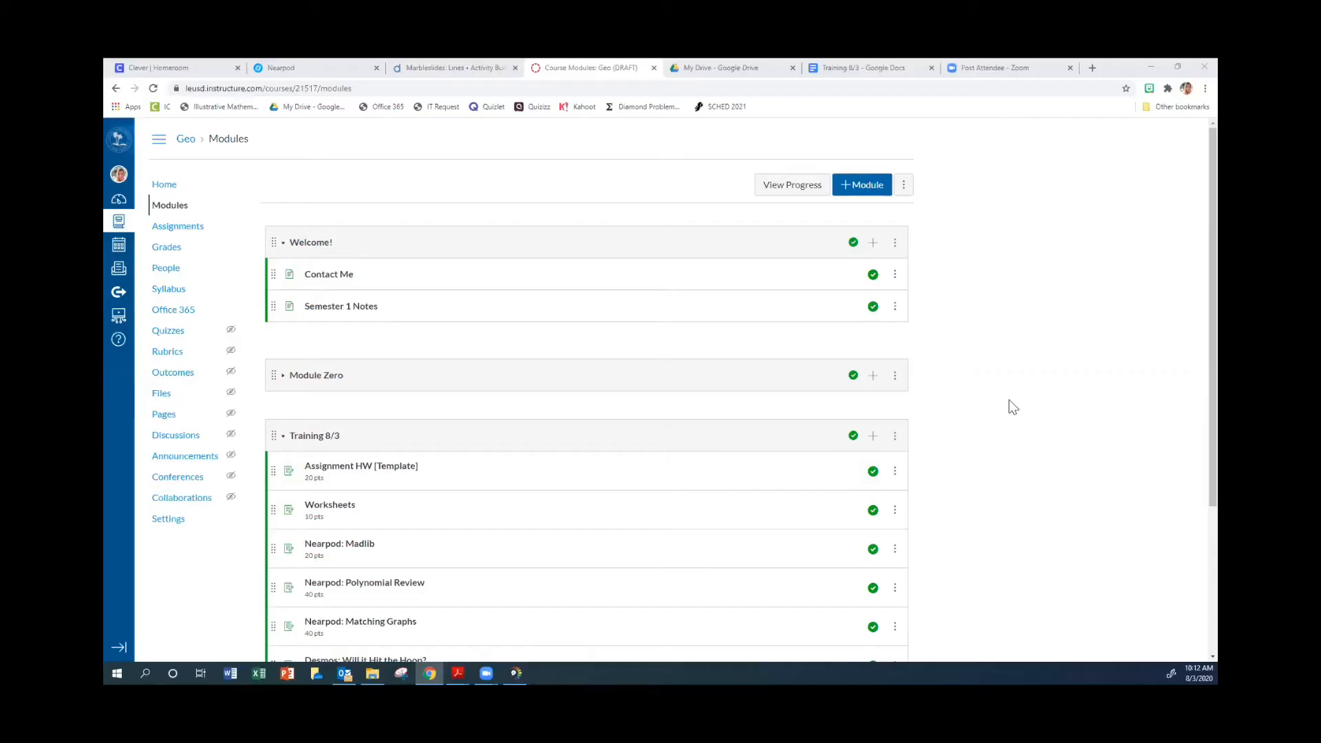
{"action": "left_click", "coordinate": [171, 190]}
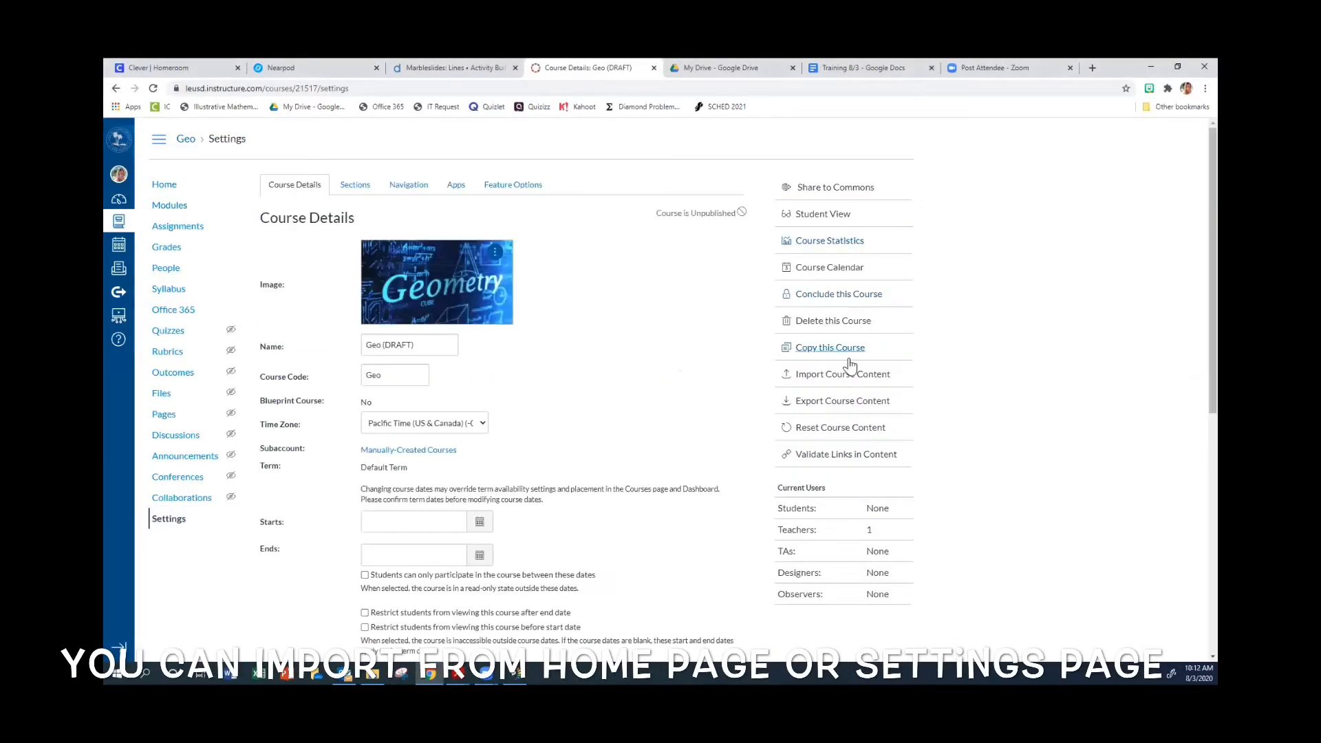
{"action": "left_click", "coordinate": [846, 375]}
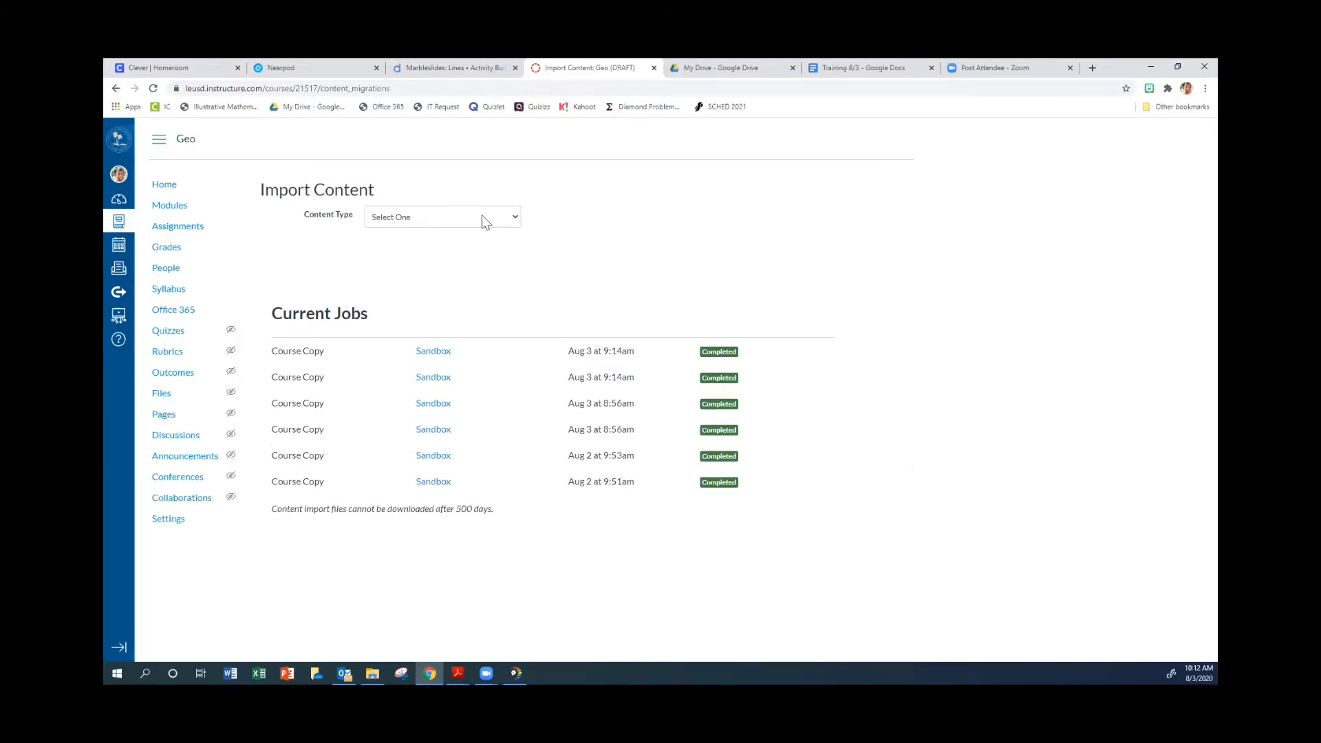
Set the import content type to Blackboard 6/7/8/9 export .zip file and choose Delete Later Training Quiz.zip as the source.
{"action": "left_click", "coordinate": [513, 217]}
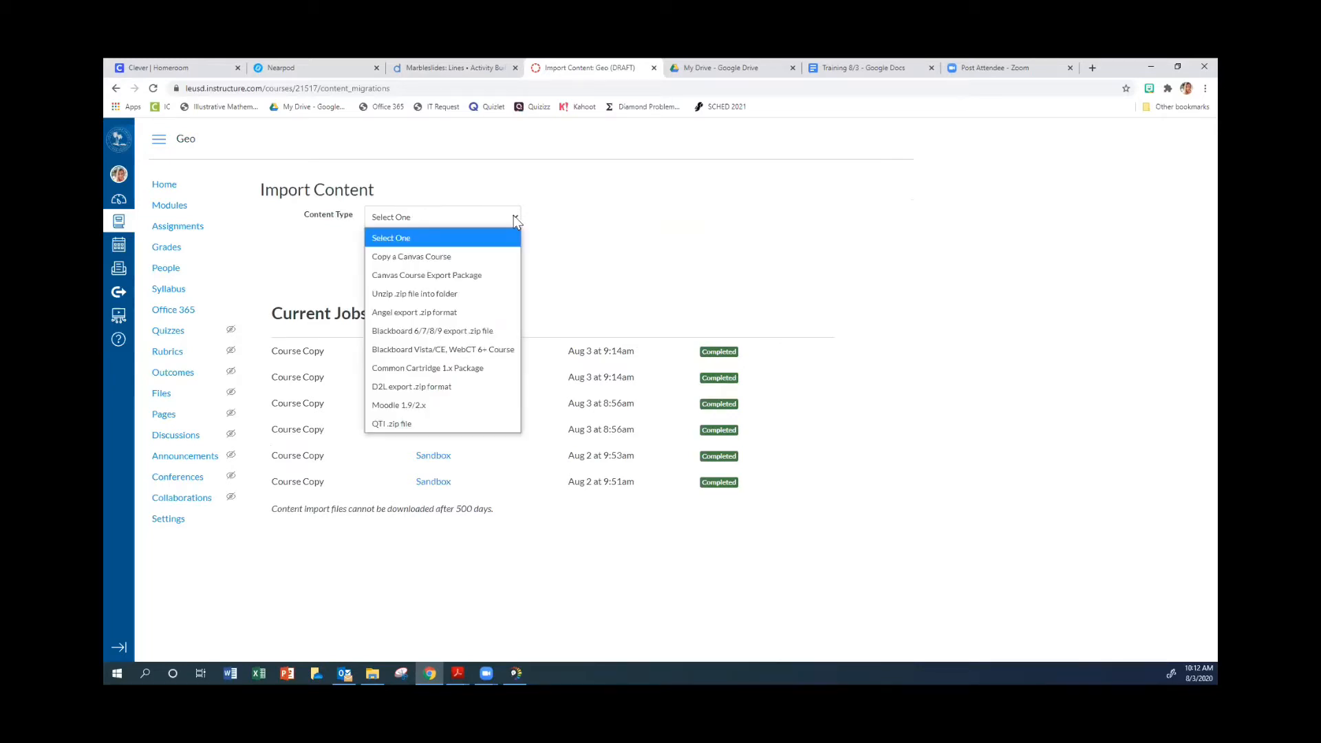
{"action": "left_click", "coordinate": [507, 332]}
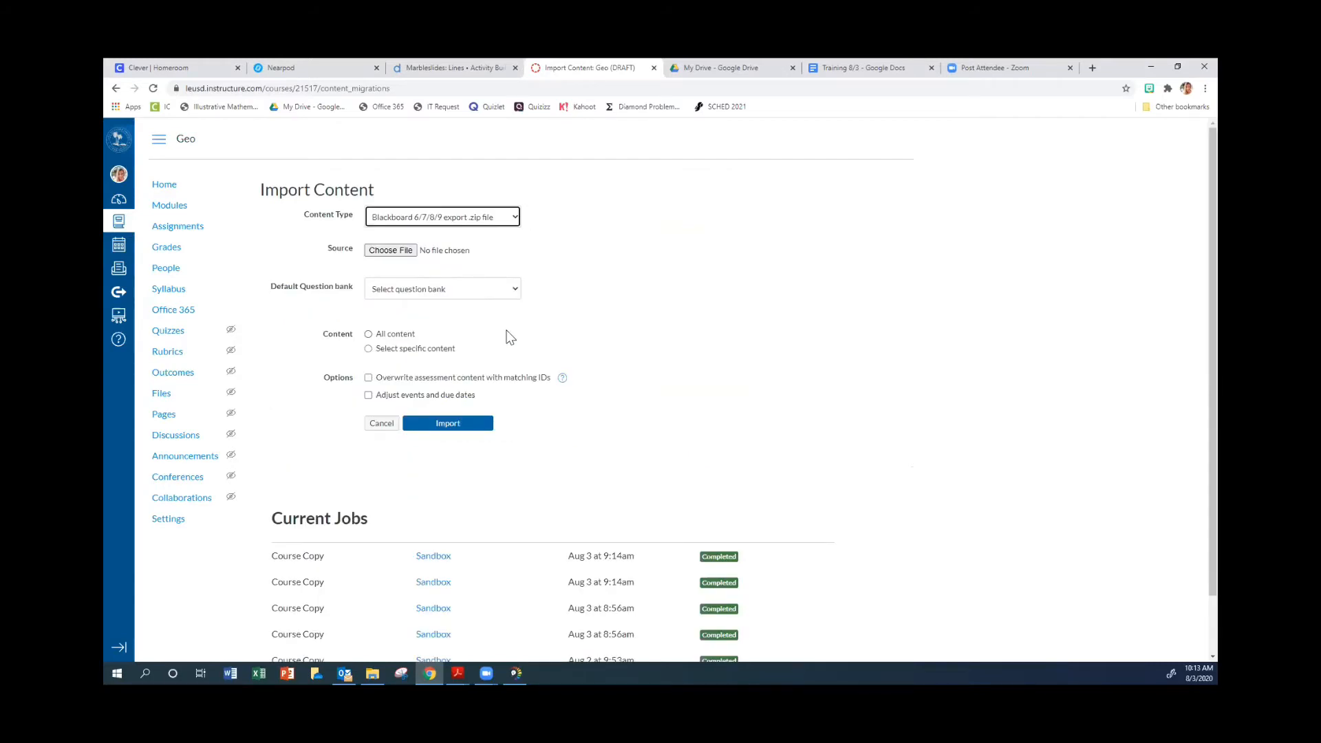
{"action": "left_click", "coordinate": [380, 252]}
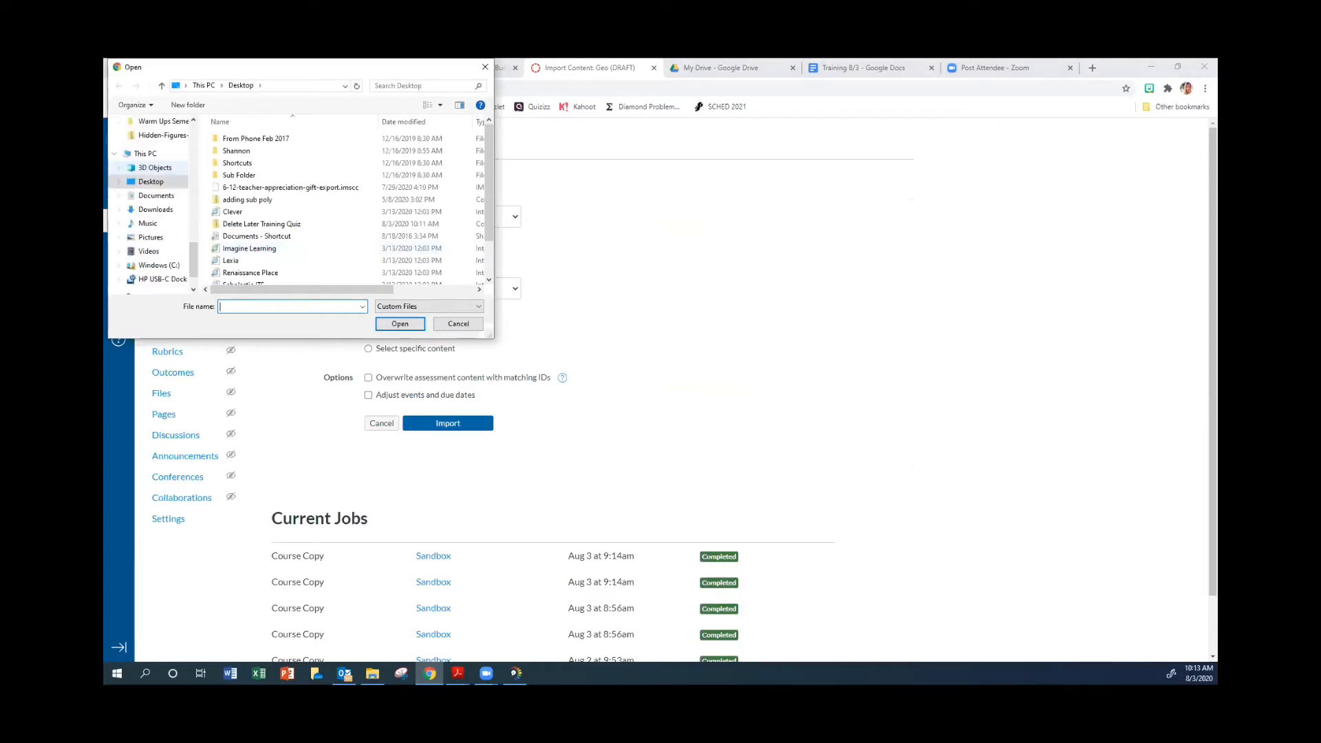
{"action": "double_click", "coordinate": [262, 223]}
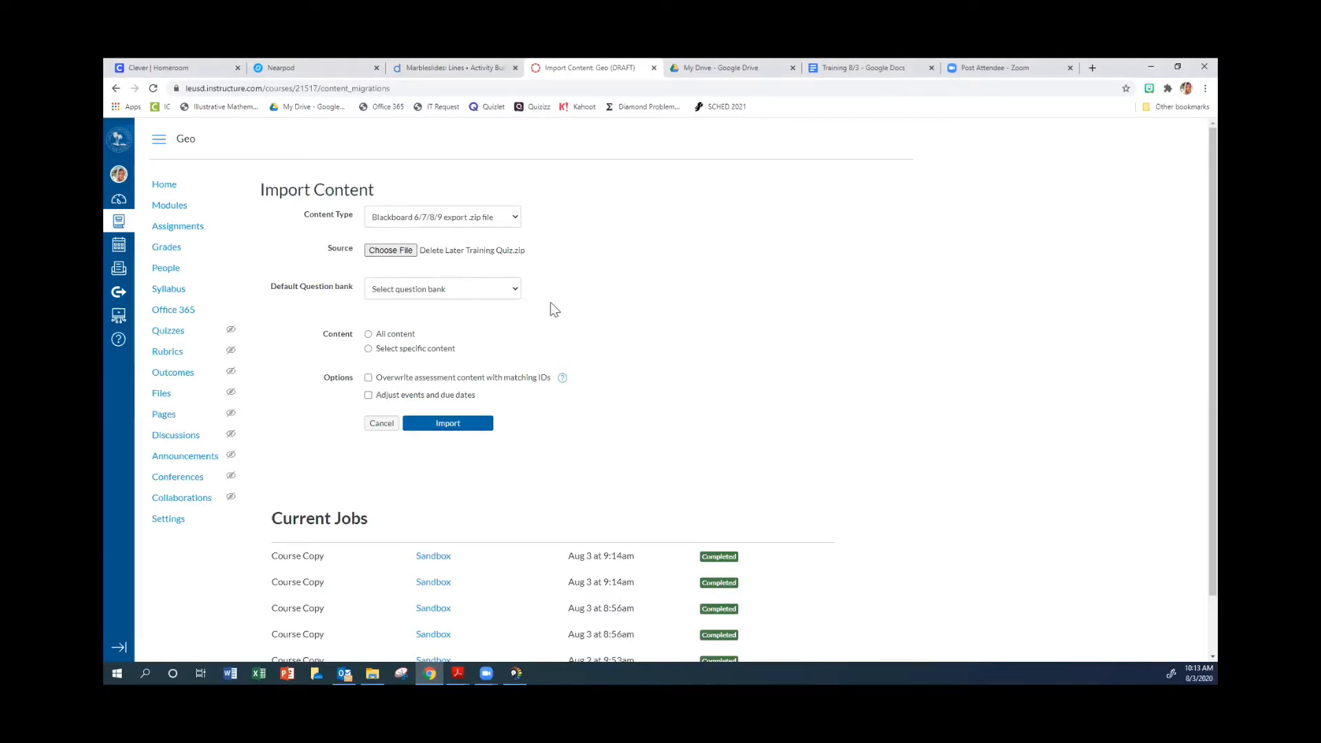
Select all content with overwriting of assessment content with matching IDs, leave the default question bank unselected, and run the import.
{"action": "left_click", "coordinate": [513, 287]}
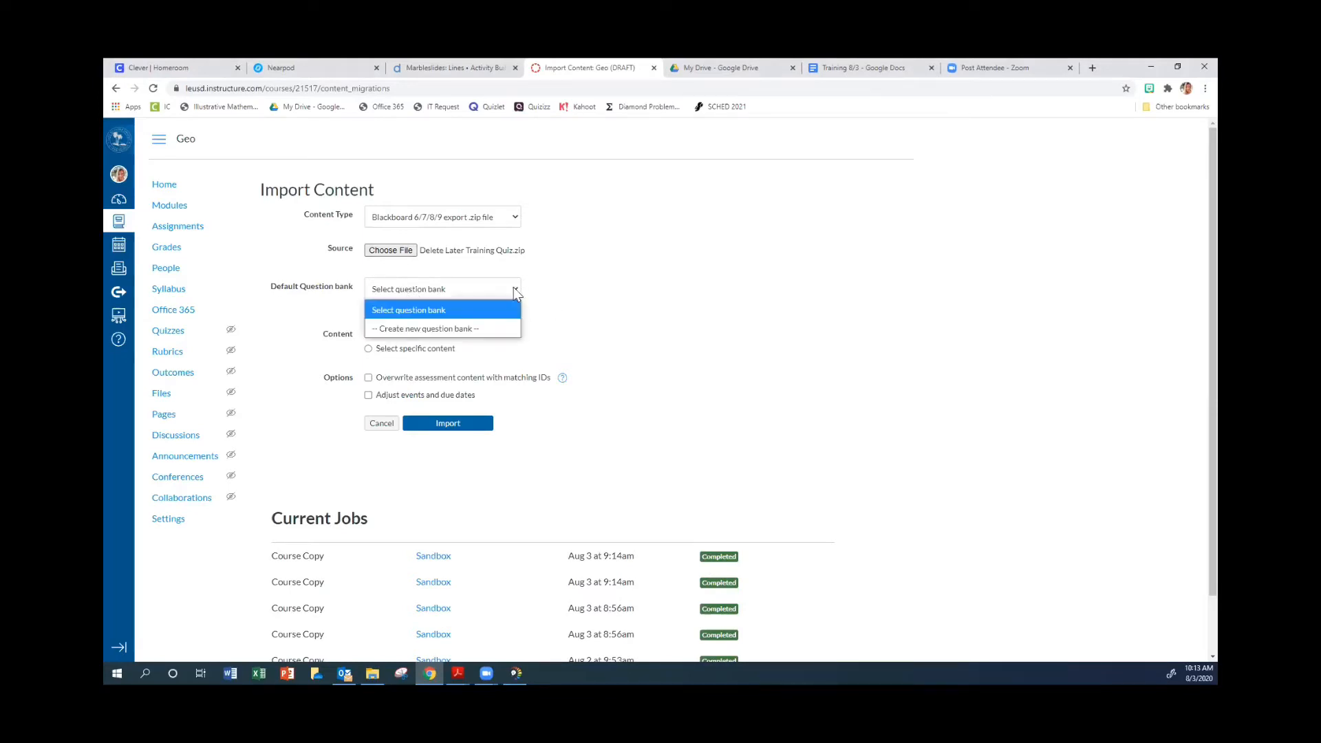
{"action": "left_click", "coordinate": [513, 287]}
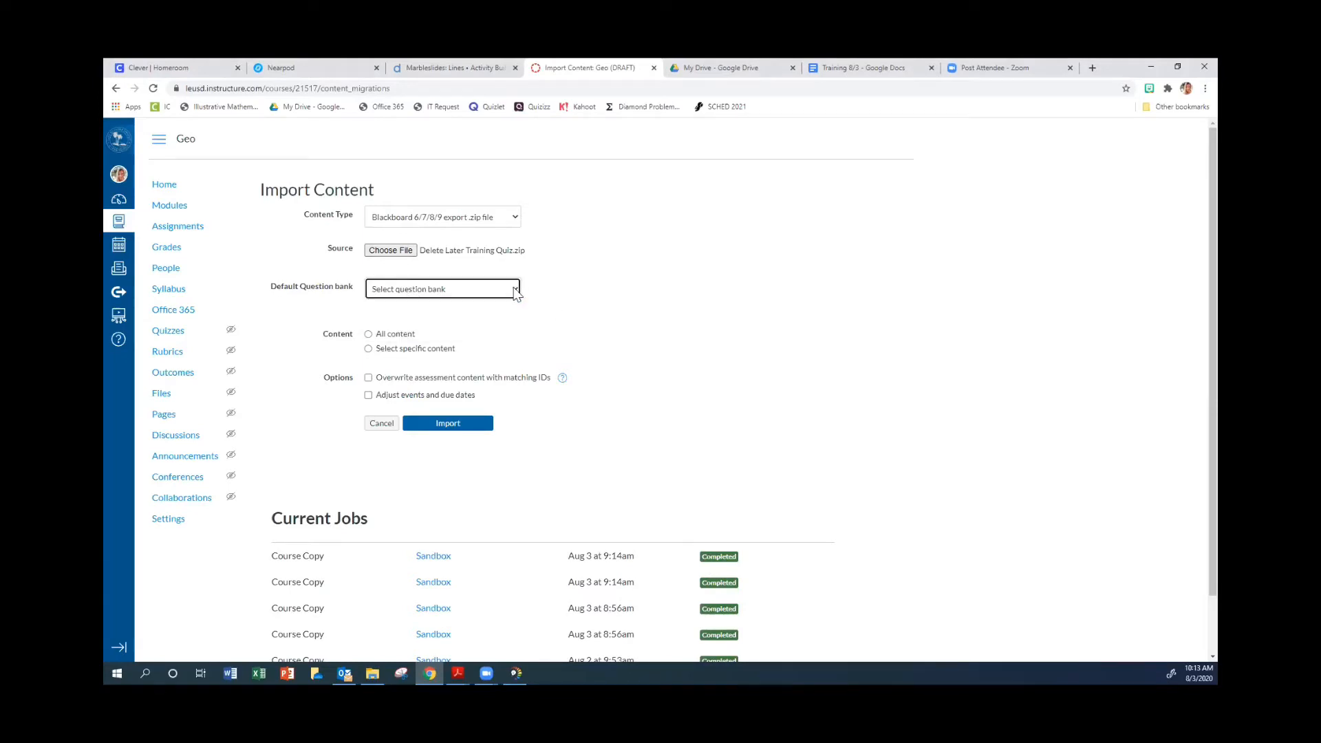
{"action": "left_click", "coordinate": [369, 336]}
{"action": "left_click", "coordinate": [368, 379]}
{"action": "left_click", "coordinate": [467, 425]}
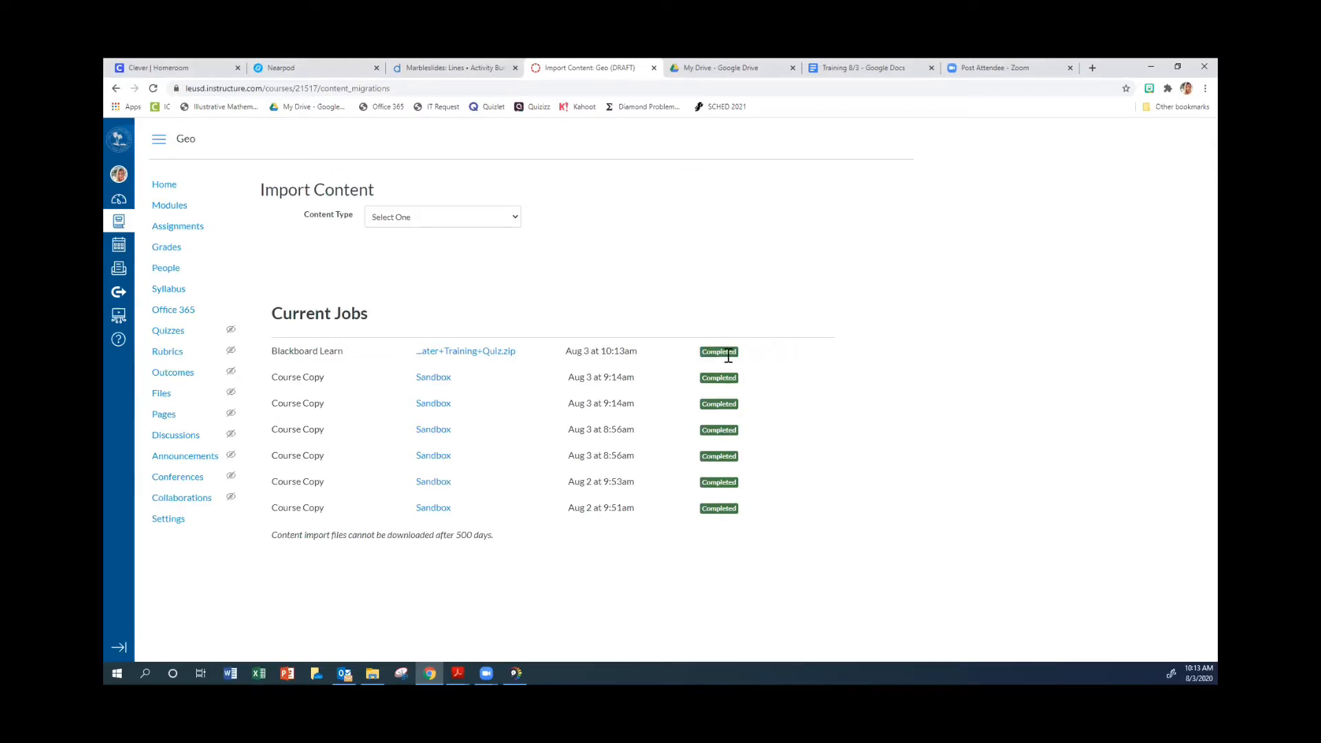
Add the existing quiz Delete Later Training Quiz to the Training 8/3 module in the Geo course.
{"action": "left_click", "coordinate": [177, 208]}
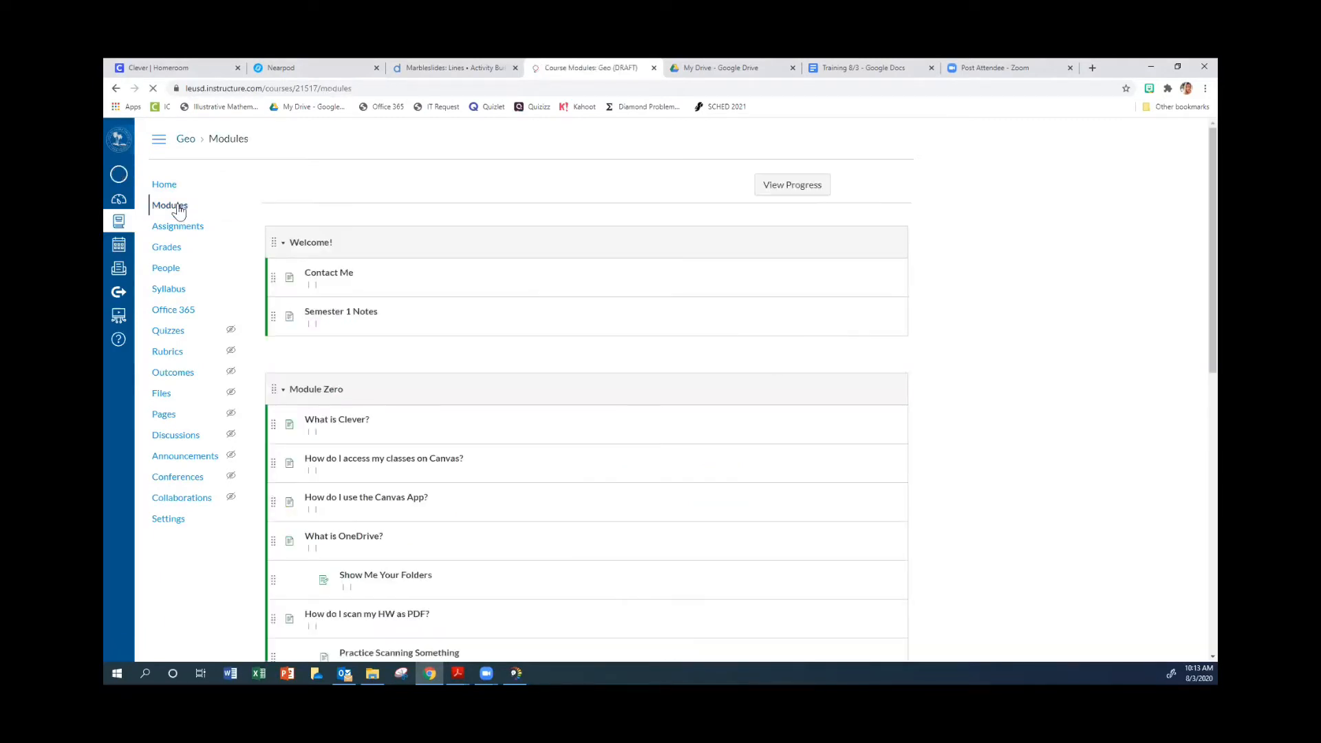
{"action": "scroll", "coordinate": [436, 422], "scroll_direction": "down", "scroll_amount": 3}
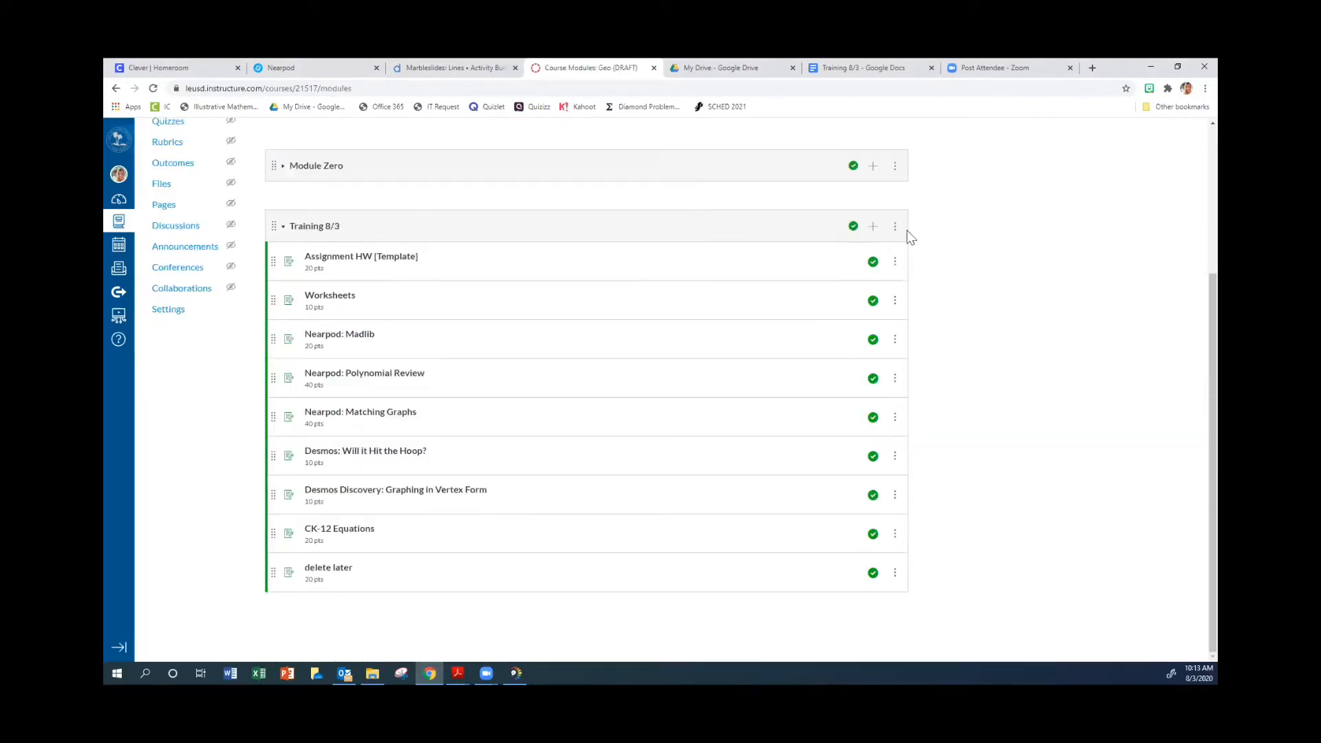
{"action": "left_click", "coordinate": [873, 225]}
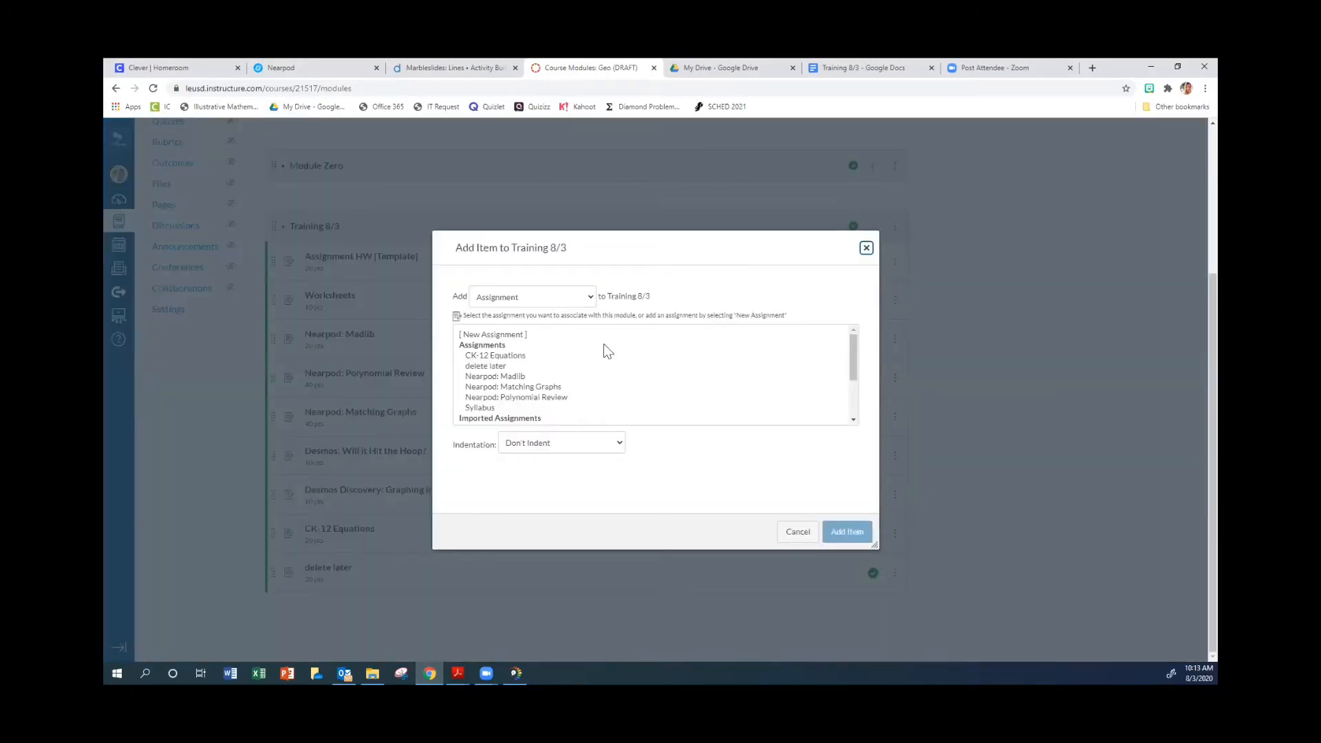
{"action": "scroll", "coordinate": [580, 382], "scroll_direction": "down", "scroll_amount": 2}
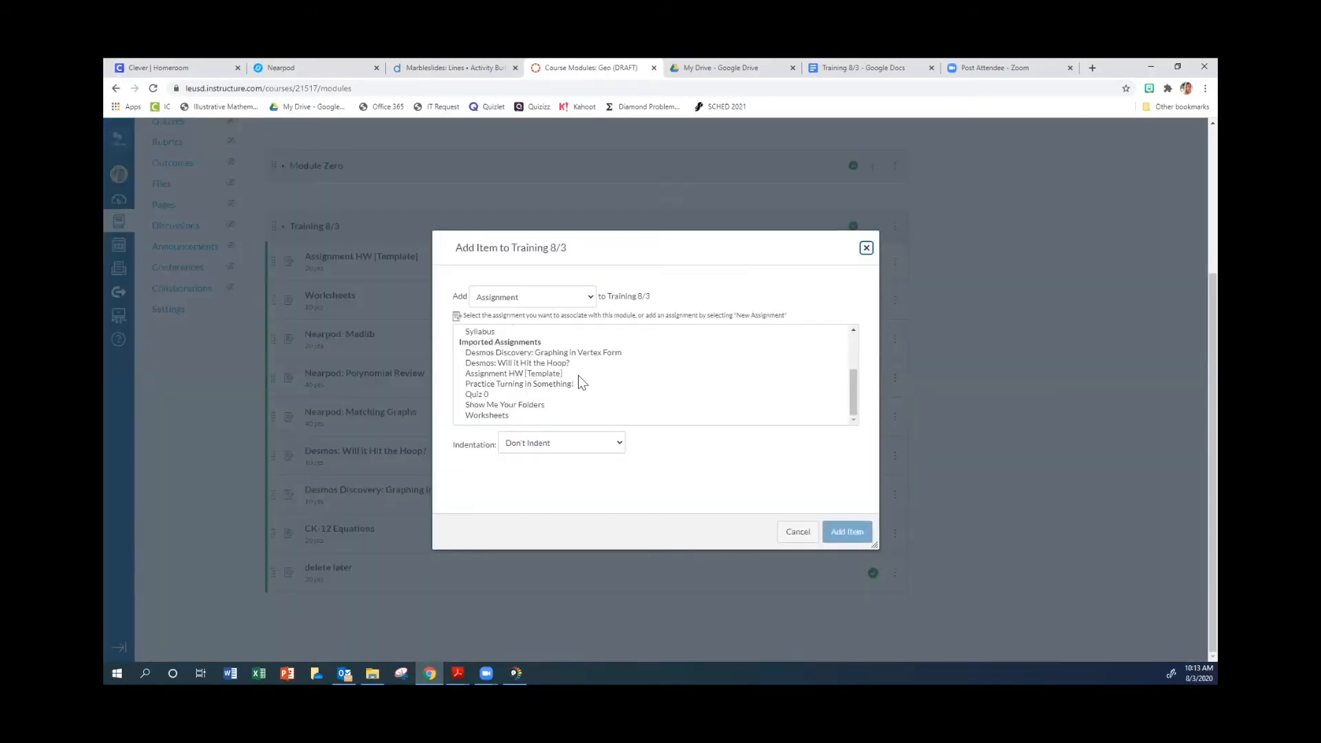
{"action": "left_click", "coordinate": [586, 304]}
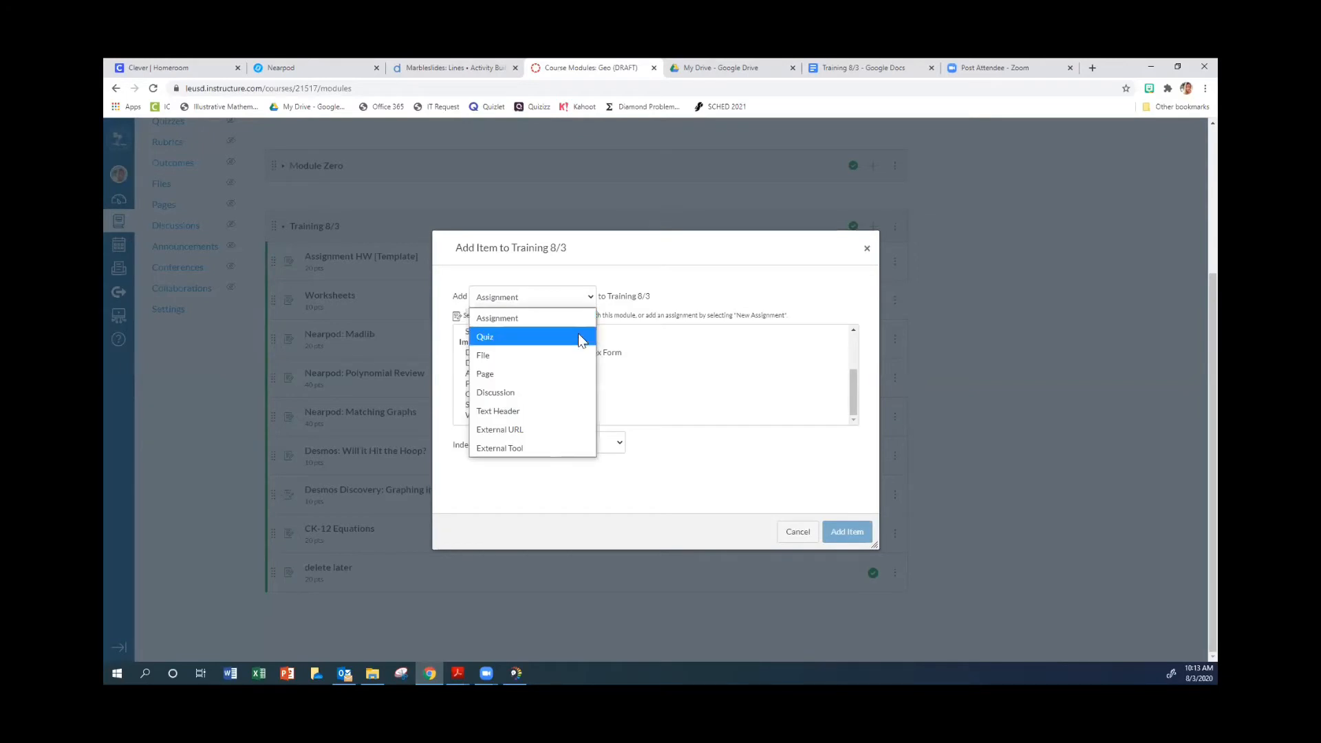
{"action": "left_click", "coordinate": [578, 333]}
{"action": "left_click", "coordinate": [525, 346]}
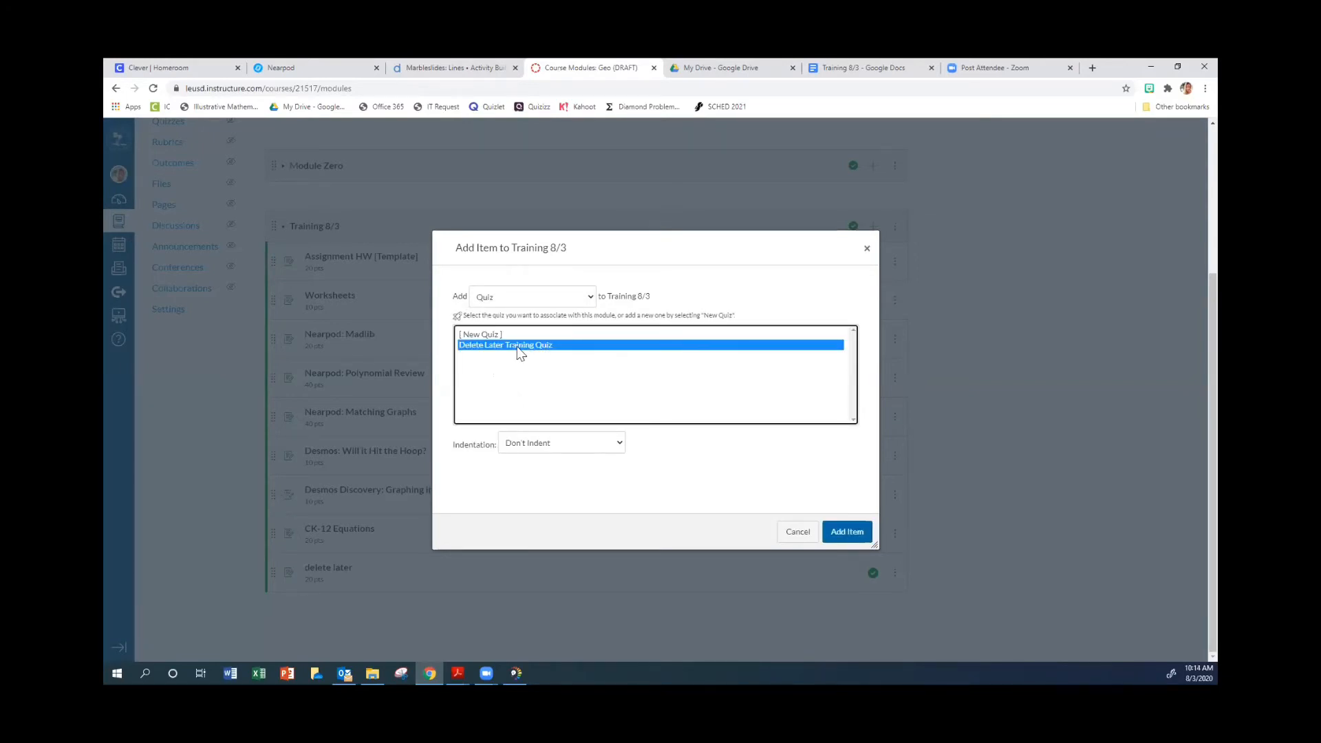
{"action": "left_click", "coordinate": [850, 535]}
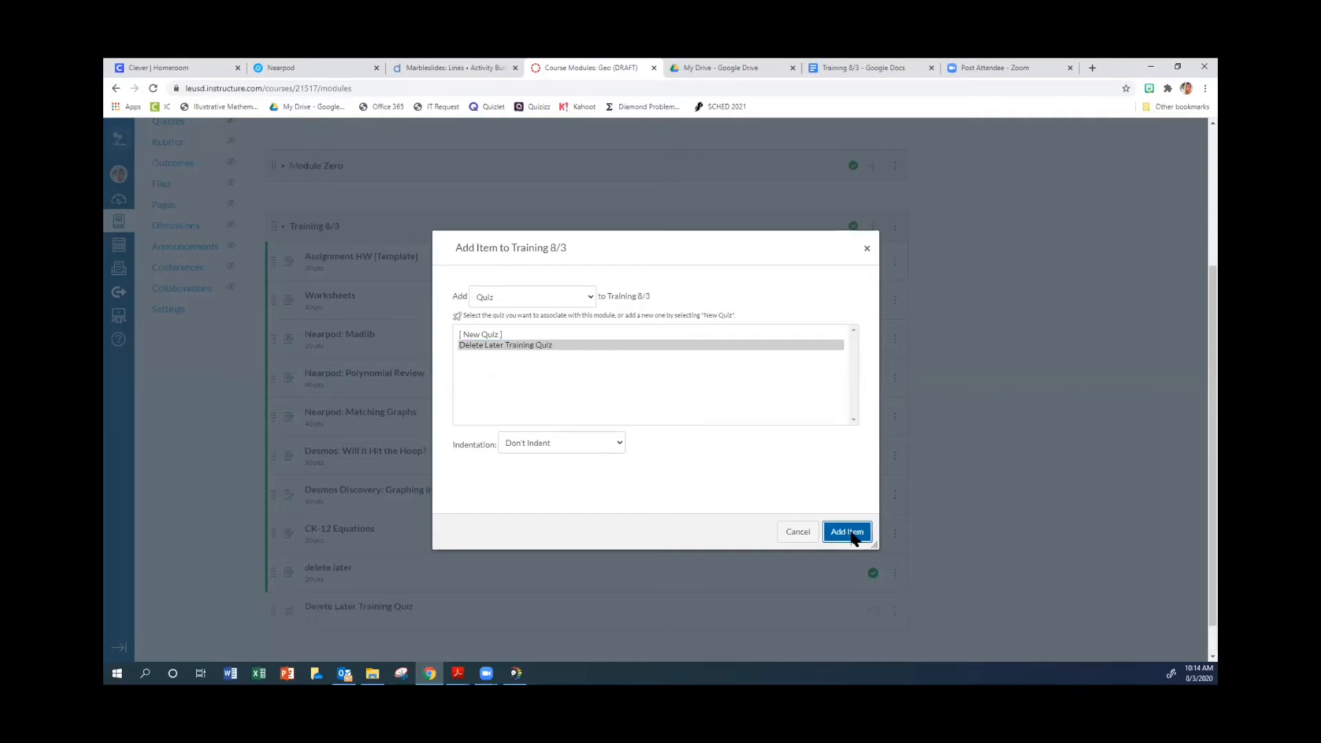
Open Delete Later Training Quiz from the Training 8/3 module and preview its multiple-choice questions.
{"action": "scroll", "coordinate": [695, 514], "scroll_direction": "down", "scroll_amount": 1}
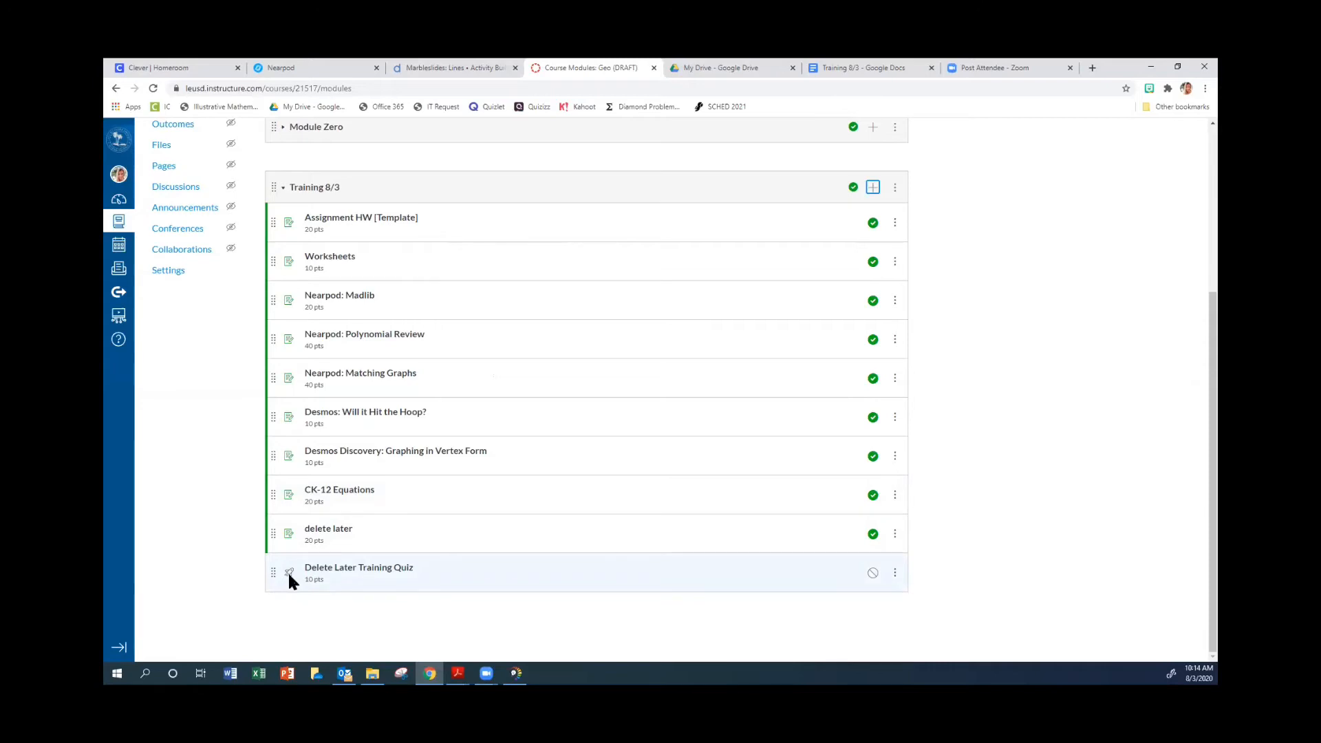
{"action": "left_click", "coordinate": [367, 572]}
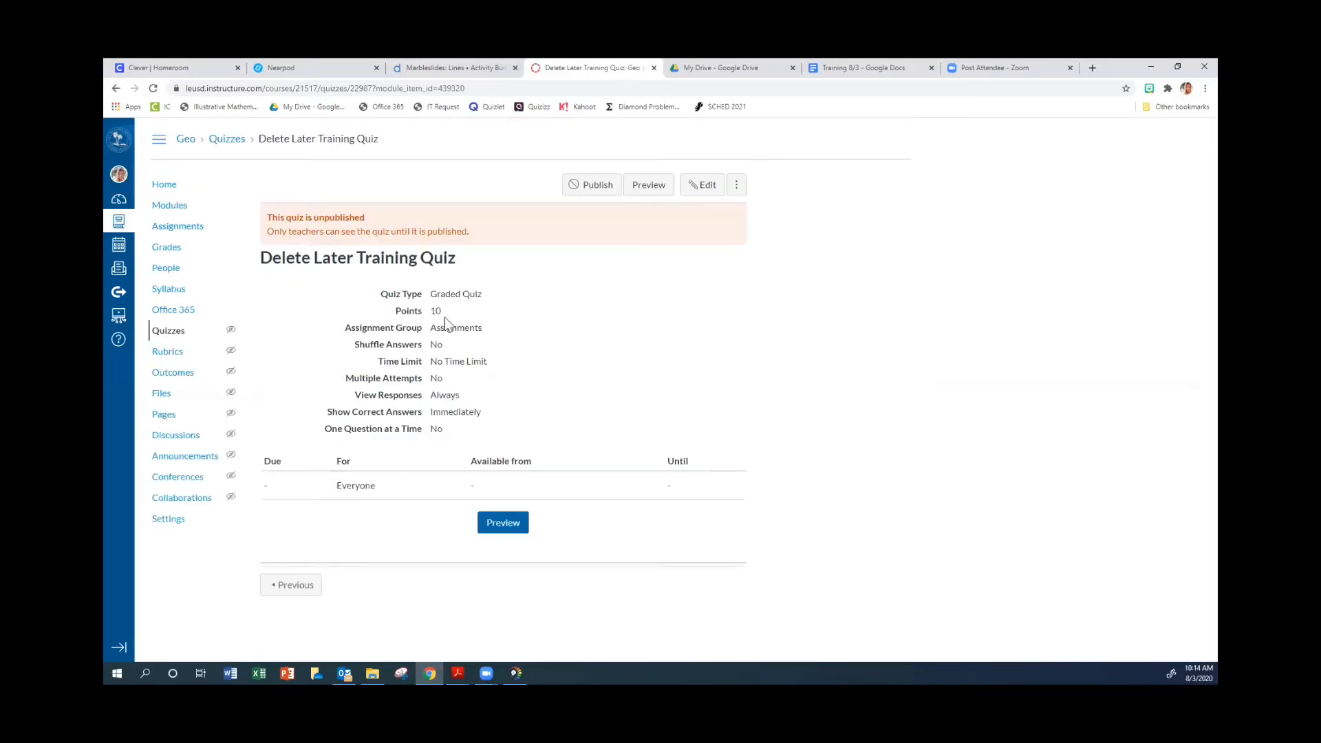
{"action": "left_click", "coordinate": [650, 187]}
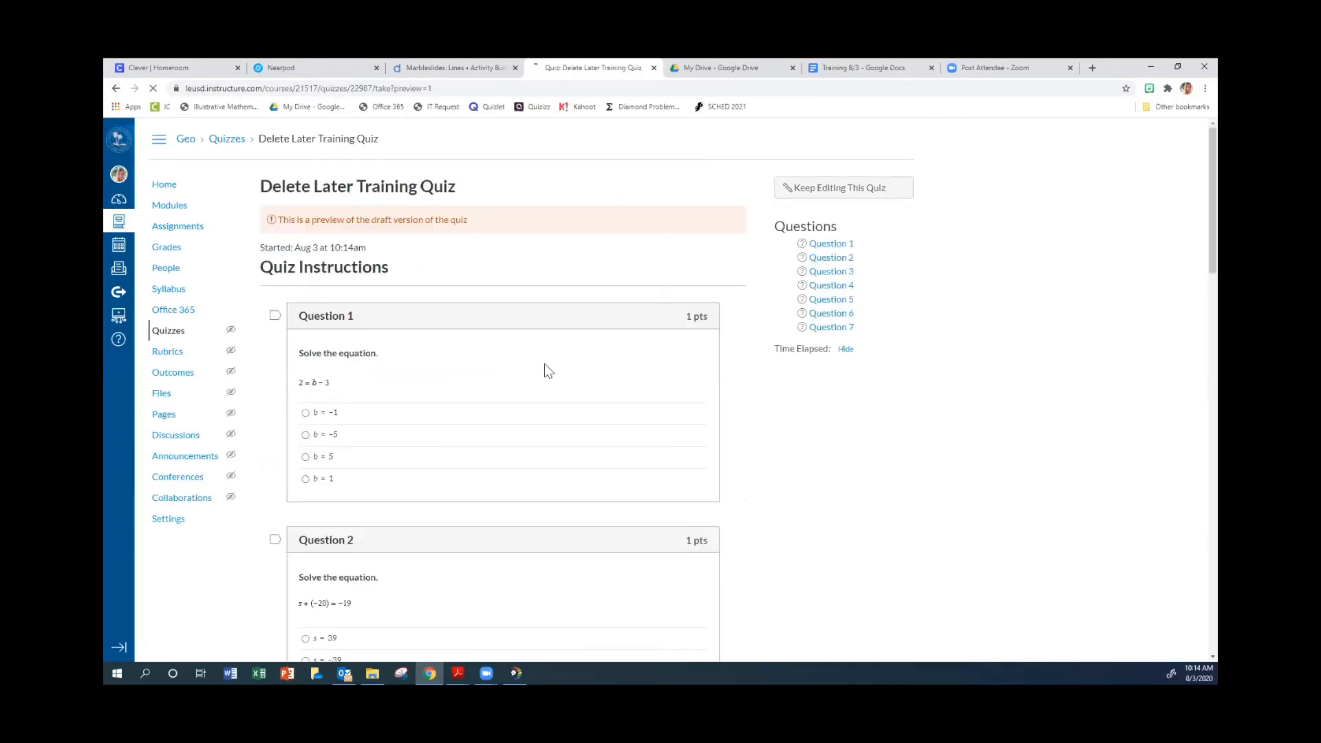
{"action": "scroll", "coordinate": [545, 365], "scroll_direction": "down", "scroll_amount": 2}
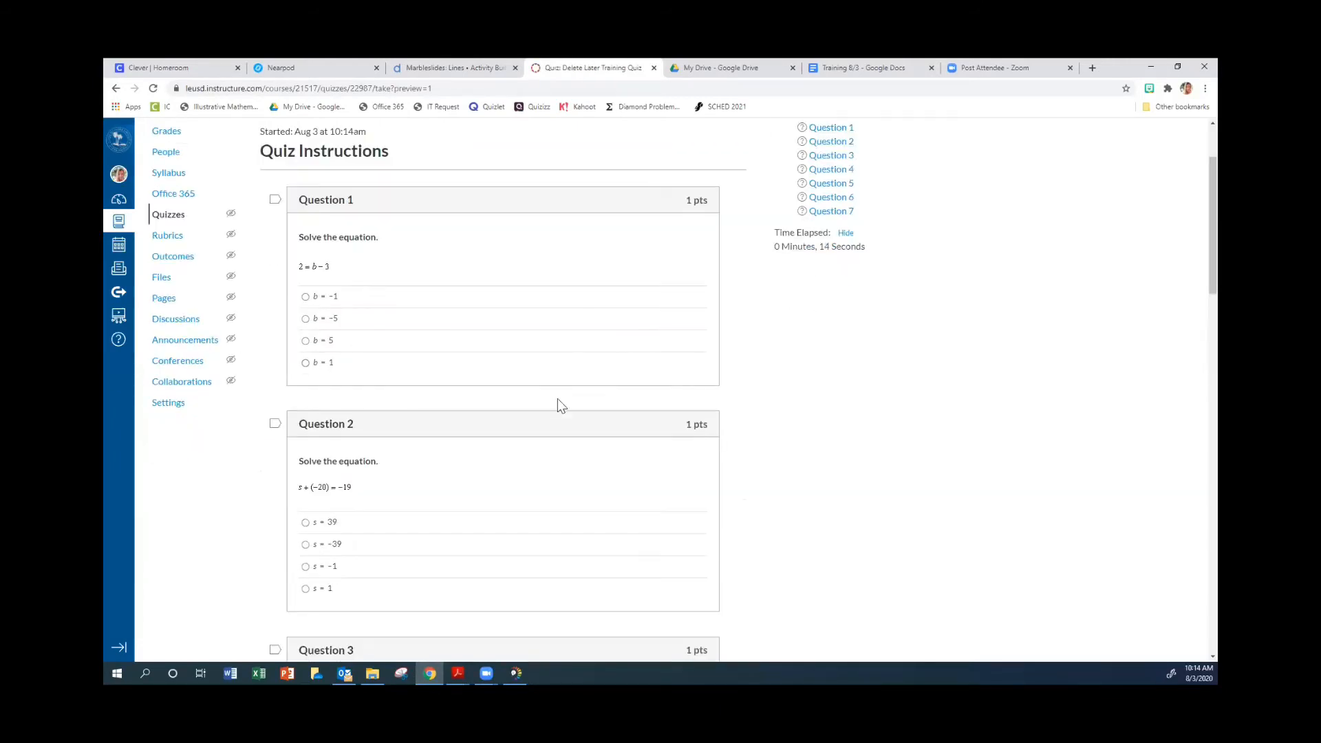
{"action": "scroll", "coordinate": [557, 401], "scroll_direction": "down", "scroll_amount": 5}
{"action": "scroll", "coordinate": [558, 399], "scroll_direction": "down", "scroll_amount": 5}
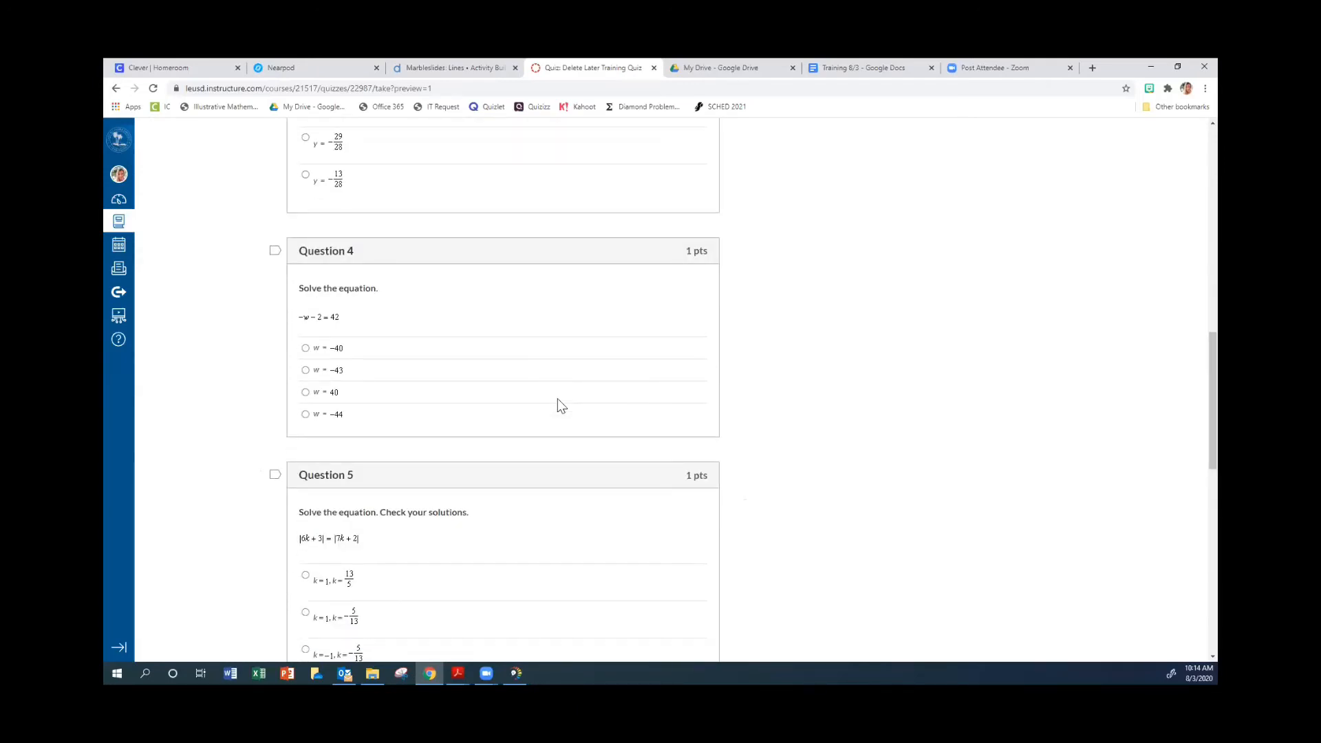
{"action": "scroll", "coordinate": [557, 403], "scroll_direction": "down", "scroll_amount": 4}
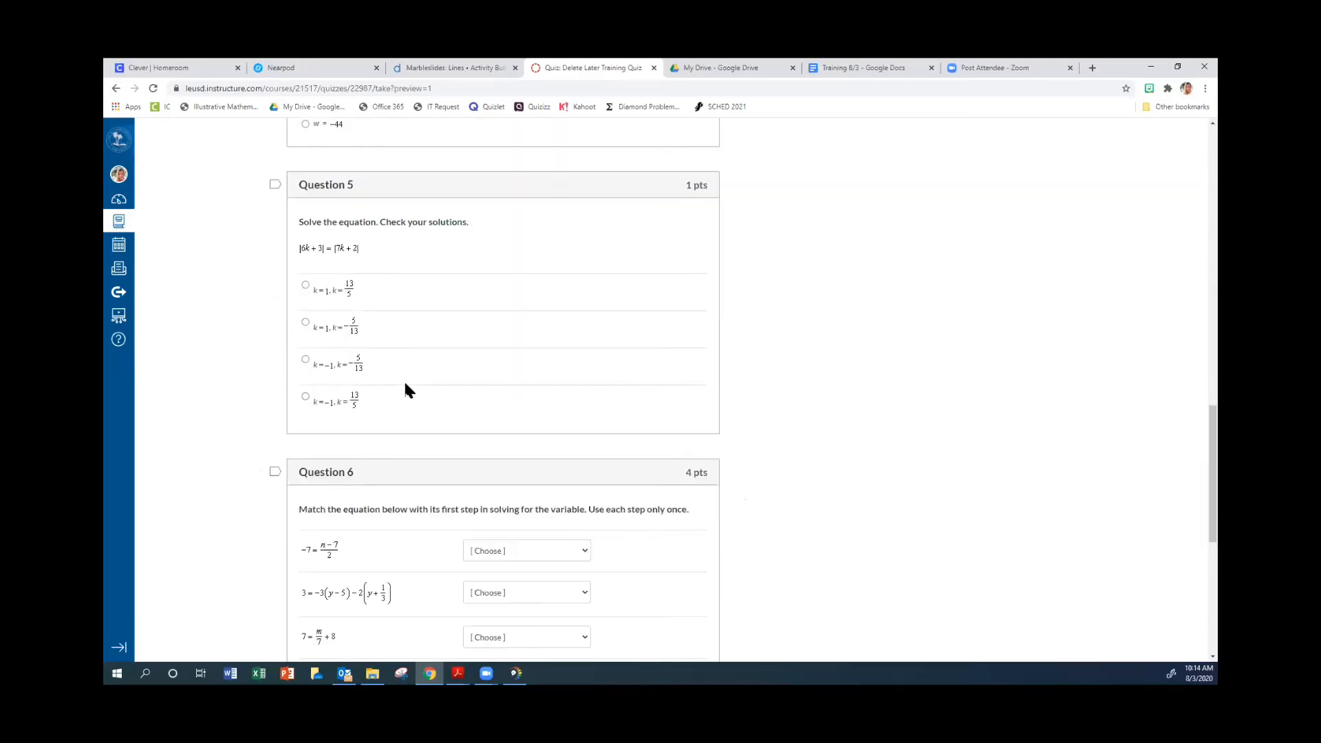
Examine the matching answer choices in Question 6 and the additional answer-editor tools in Question 7 of the preview.
{"action": "scroll", "coordinate": [404, 386], "scroll_direction": "down", "scroll_amount": 3}
{"action": "left_click", "coordinate": [583, 379]}
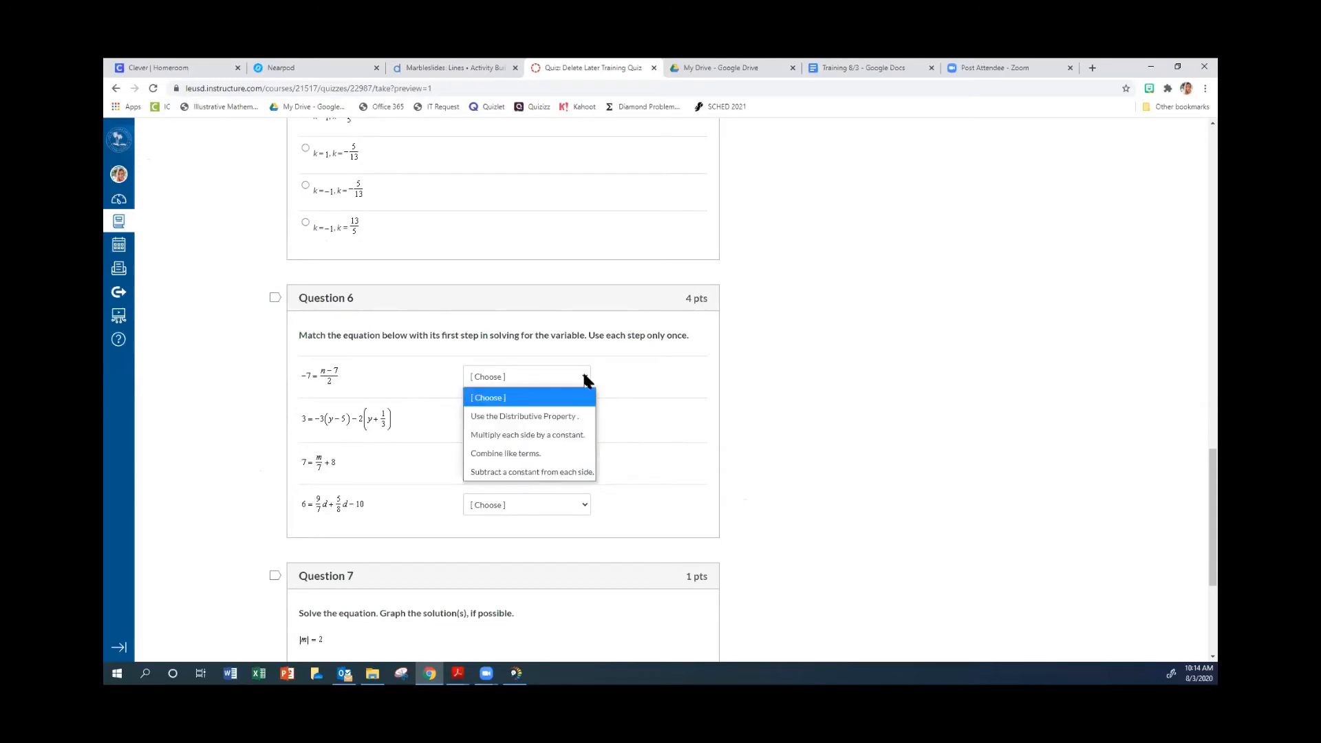
{"action": "left_click", "coordinate": [589, 412]}
{"action": "left_click", "coordinate": [587, 418]}
{"action": "left_click", "coordinate": [593, 451]}
{"action": "left_click", "coordinate": [587, 460]}
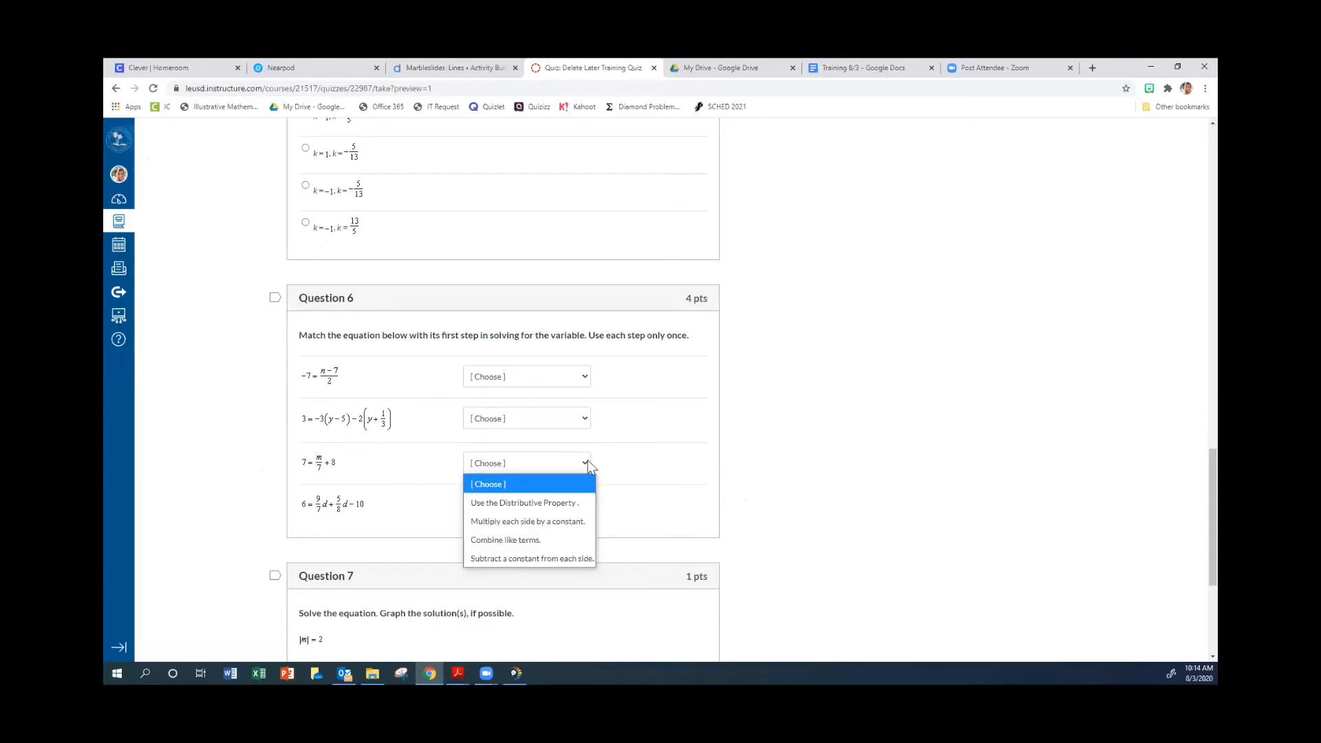
{"action": "left_click", "coordinate": [589, 465]}
{"action": "scroll", "coordinate": [589, 466], "scroll_direction": "down", "scroll_amount": 3}
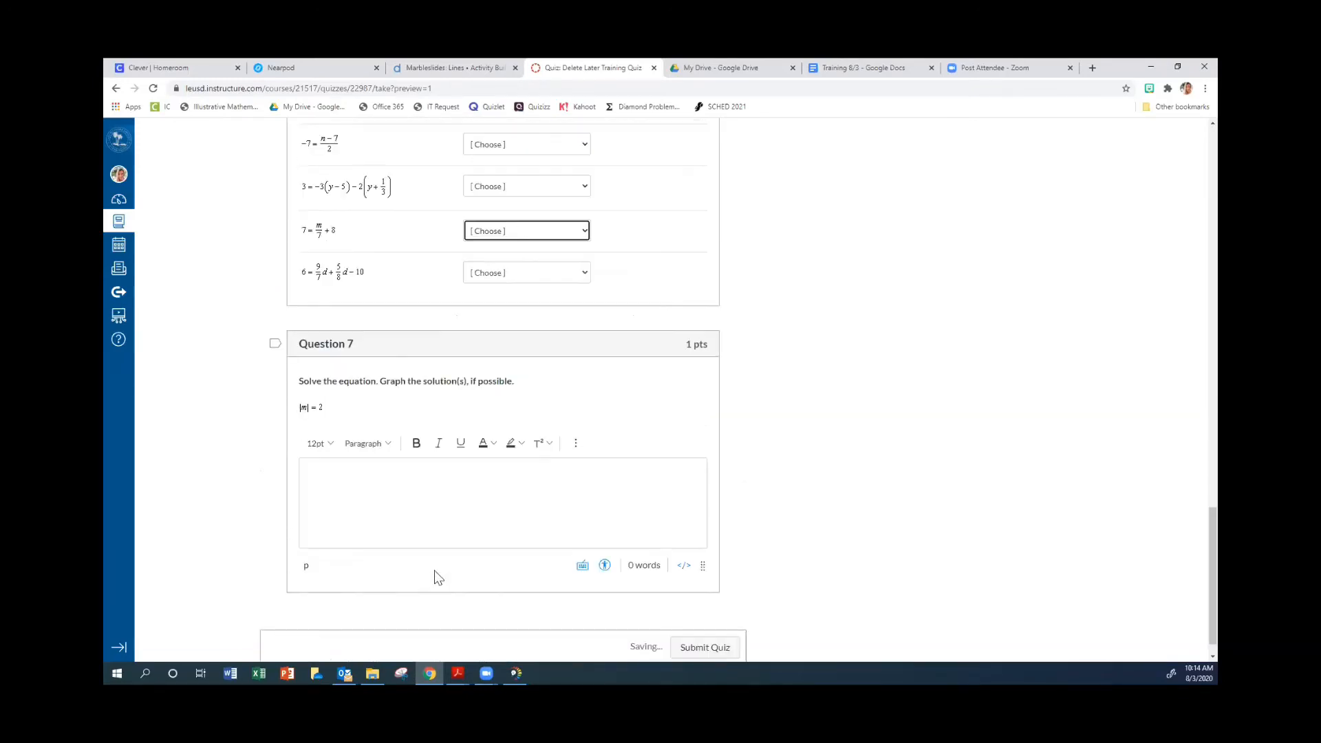
{"action": "left_click", "coordinate": [397, 505]}
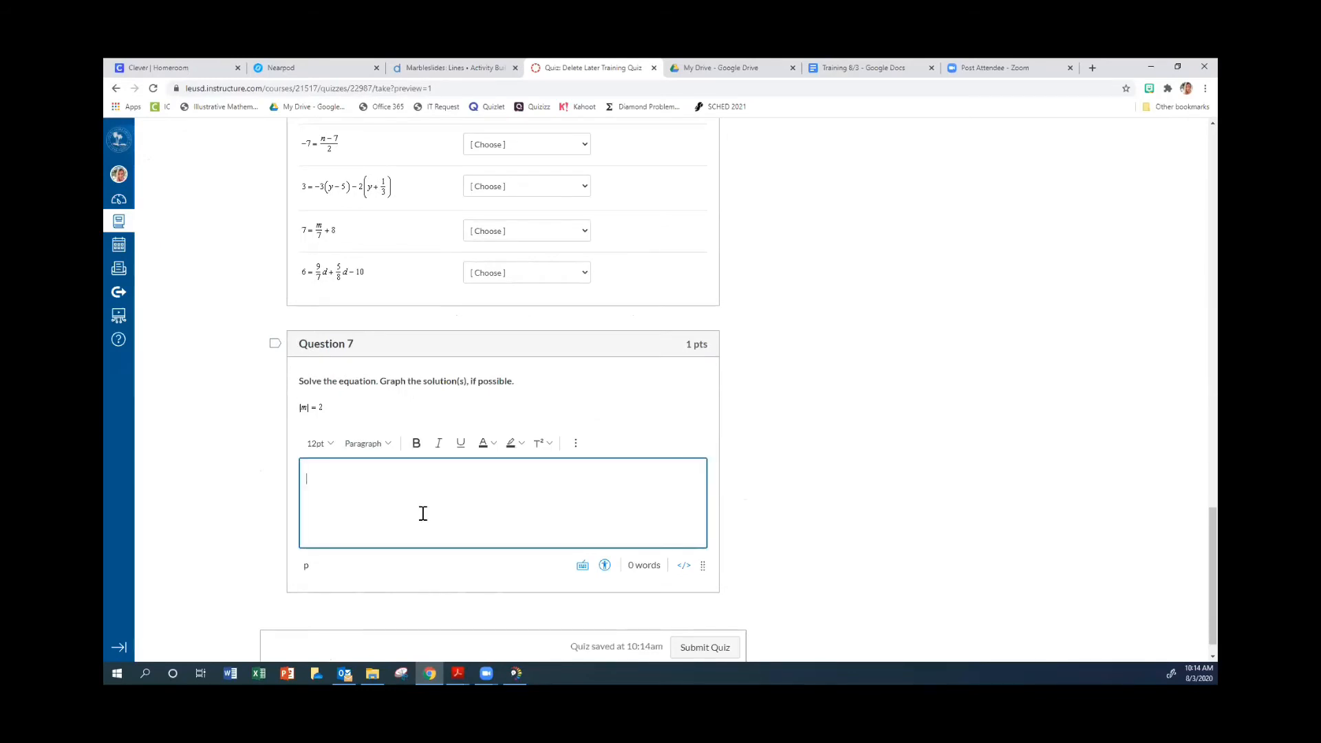
{"action": "left_click", "coordinate": [576, 446]}
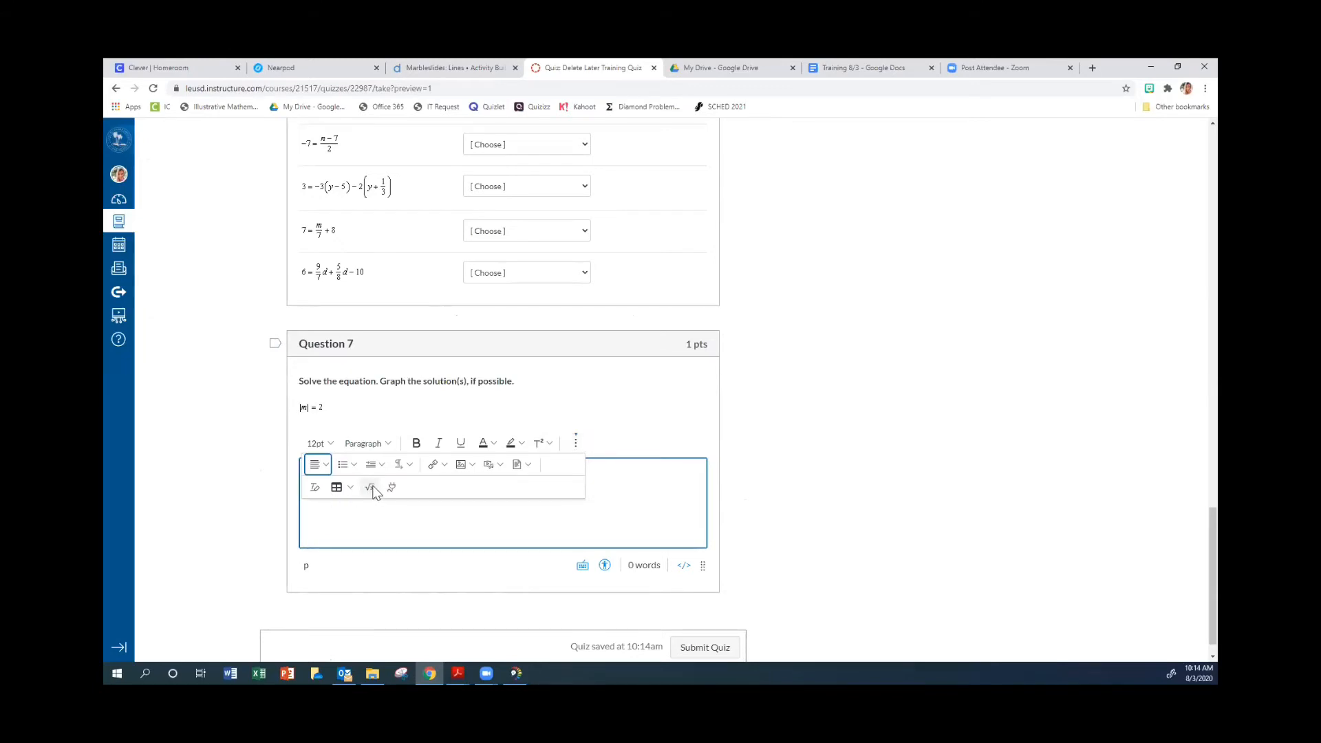
Return to editing the quiz, enable Sync to Infinite Campus and disable Let Students See The Correct Answers.
{"action": "scroll", "coordinate": [976, 486], "scroll_direction": "up", "scroll_amount": 15}
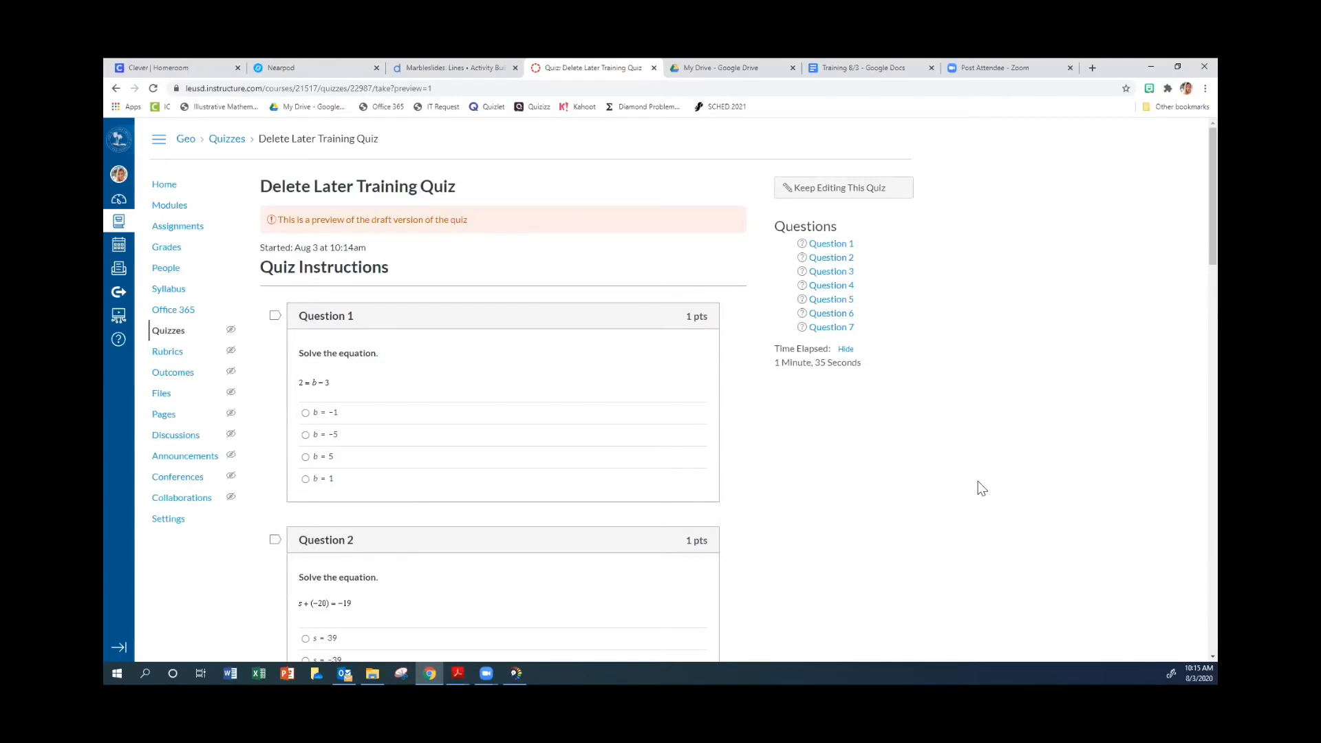
{"action": "left_click", "coordinate": [865, 189]}
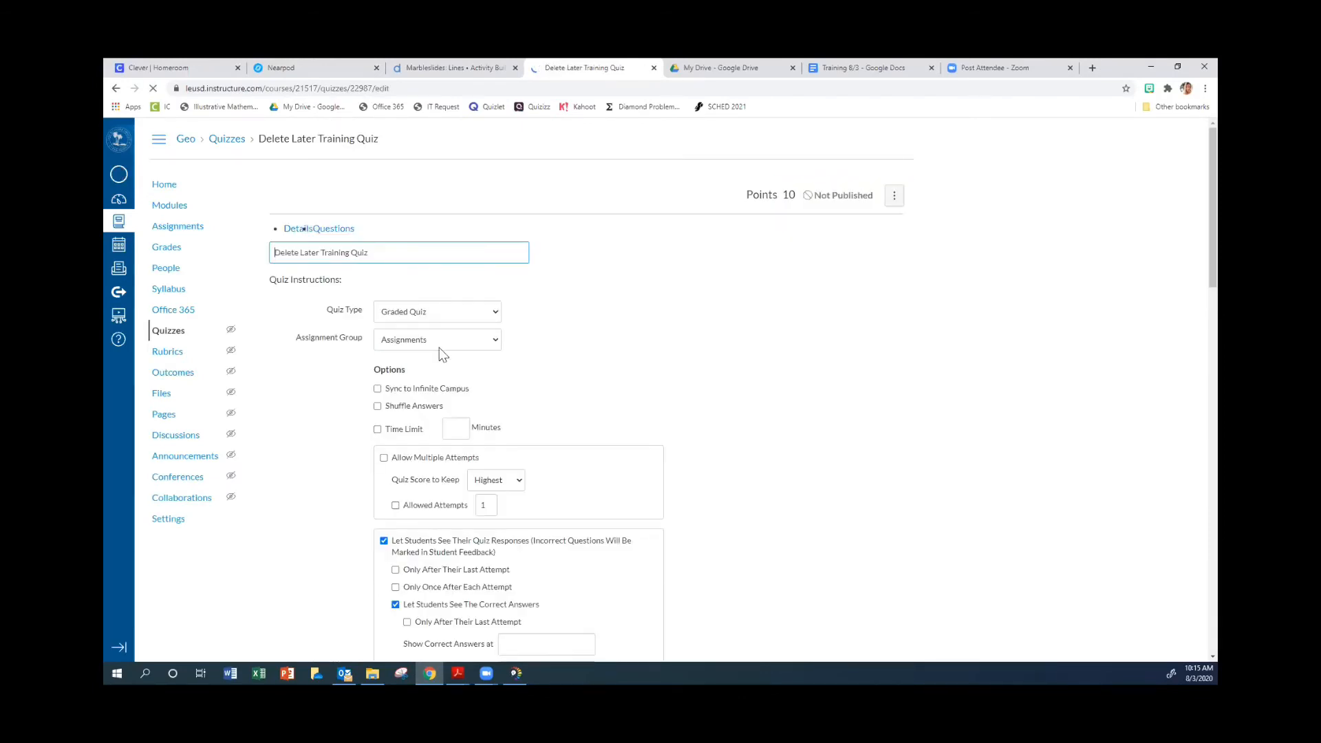
{"action": "scroll", "coordinate": [395, 296], "scroll_direction": "down", "scroll_amount": 2}
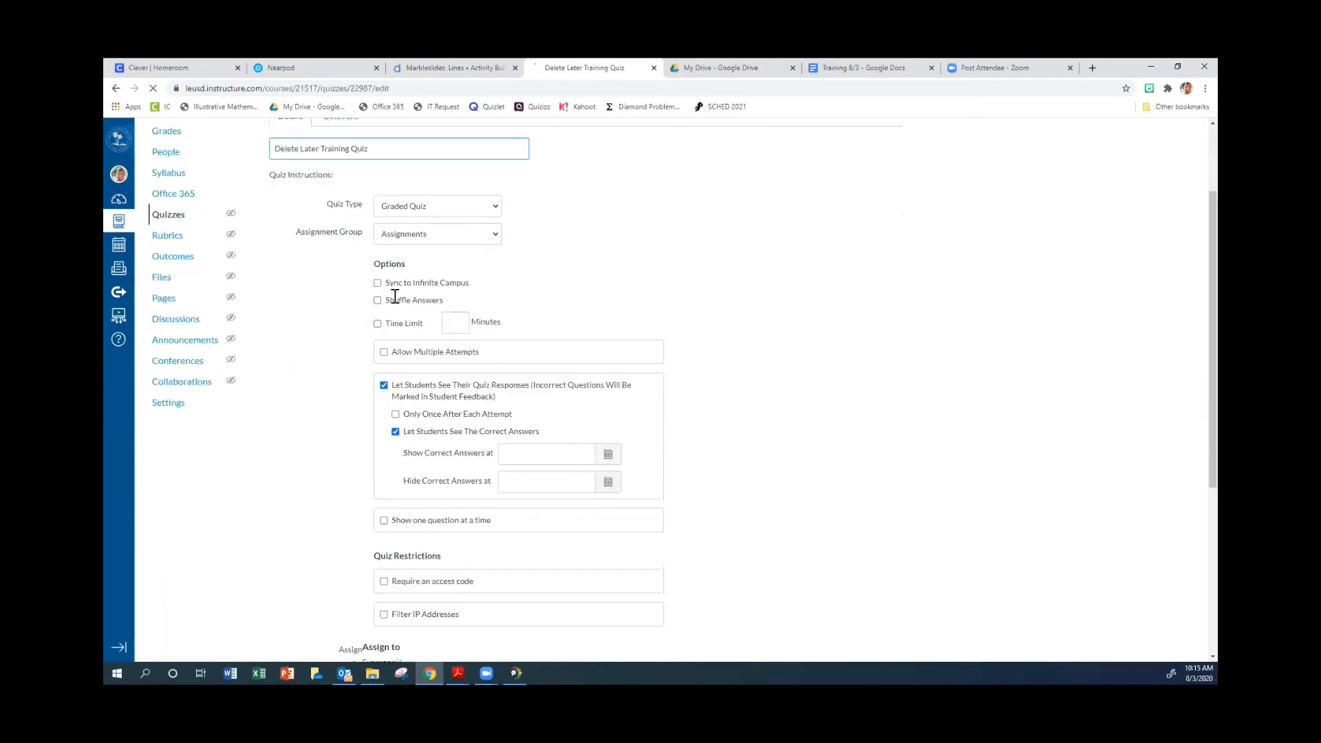
{"action": "left_click", "coordinate": [396, 434]}
{"action": "scroll", "coordinate": [486, 485], "scroll_direction": "down", "scroll_amount": 1}
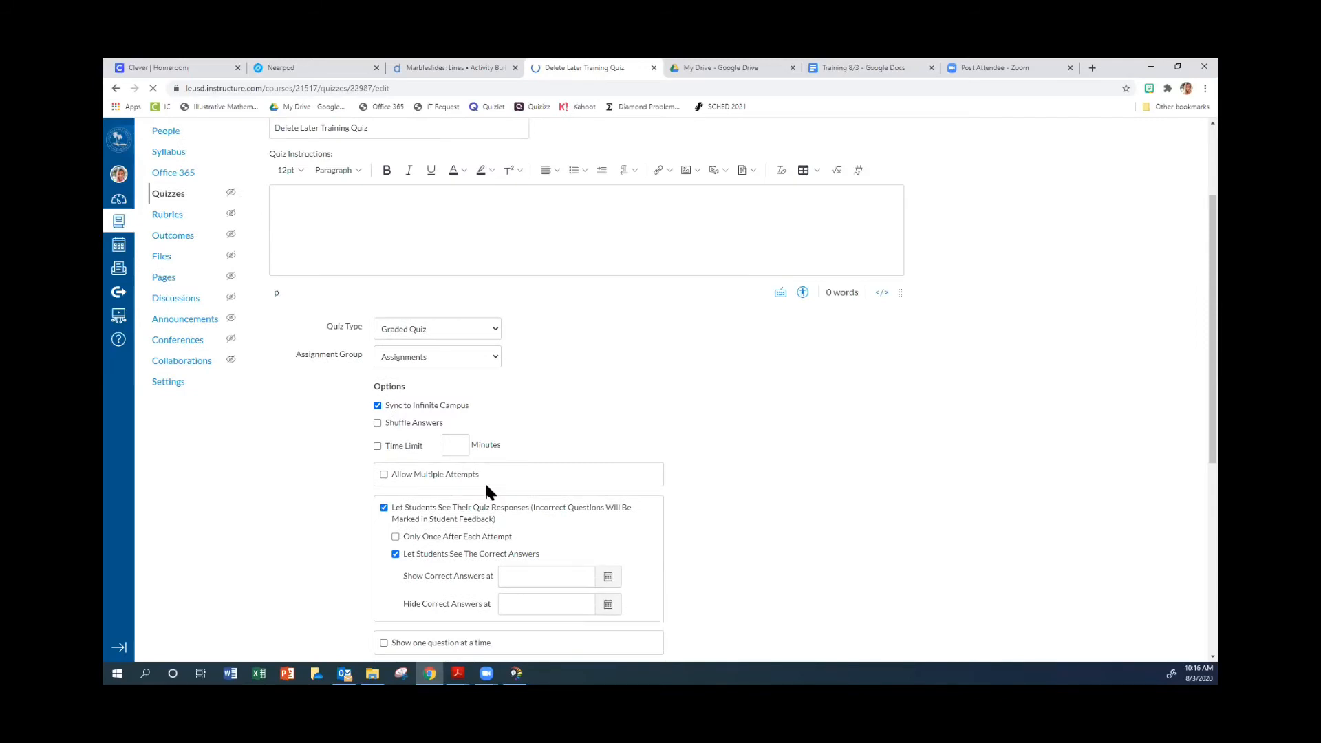
{"action": "scroll", "coordinate": [486, 486], "scroll_direction": "down", "scroll_amount": 2}
{"action": "left_click", "coordinate": [396, 459]}
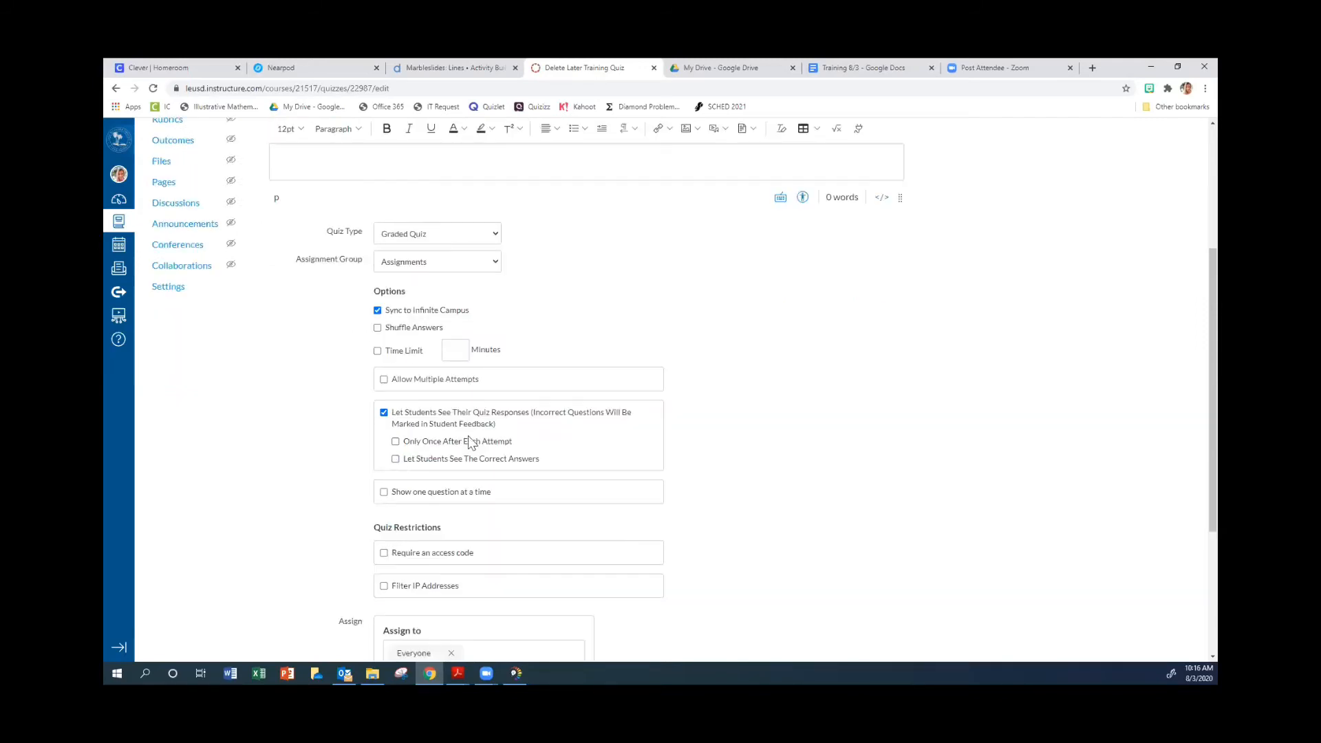
Set the quiz's due date to Aug 3, then save and publish the quiz.
{"action": "scroll", "coordinate": [569, 359], "scroll_direction": "down", "scroll_amount": 3}
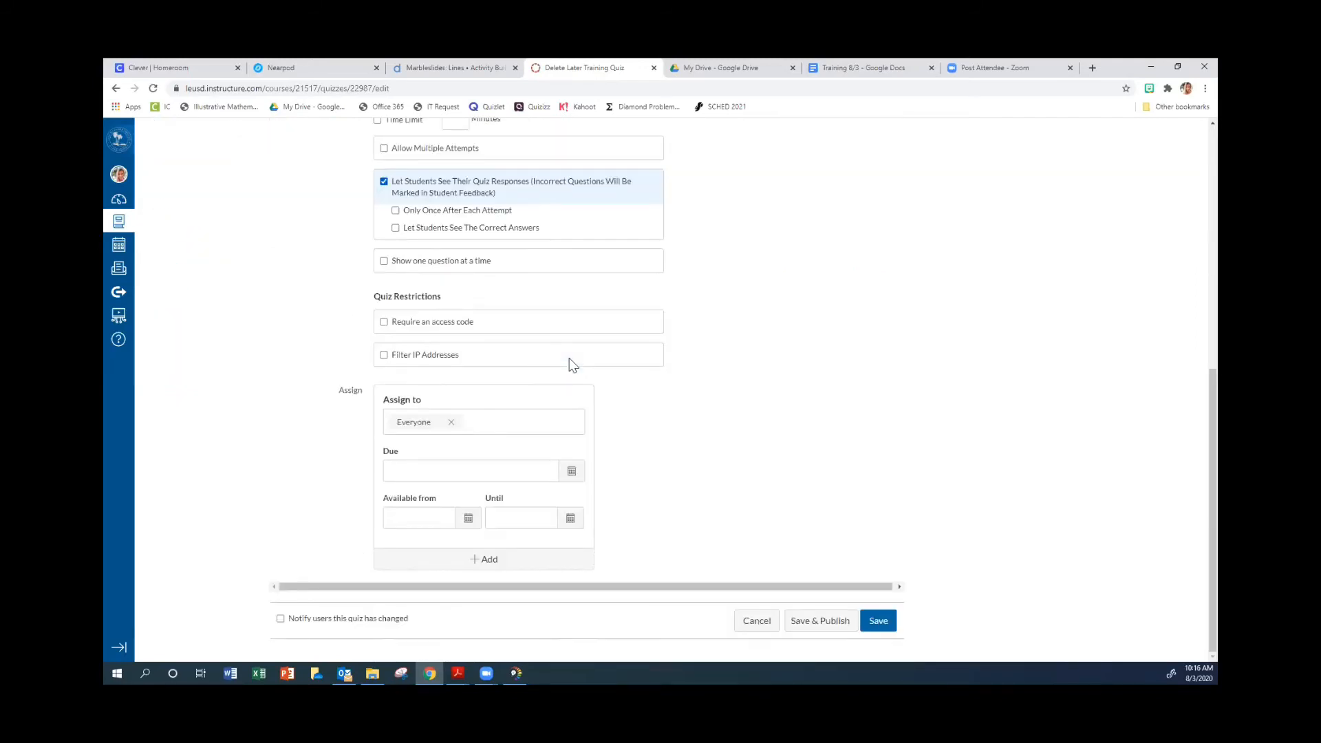
{"action": "scroll", "coordinate": [570, 363], "scroll_direction": "up", "scroll_amount": 4}
{"action": "scroll", "coordinate": [462, 355], "scroll_direction": "down", "scroll_amount": 1}
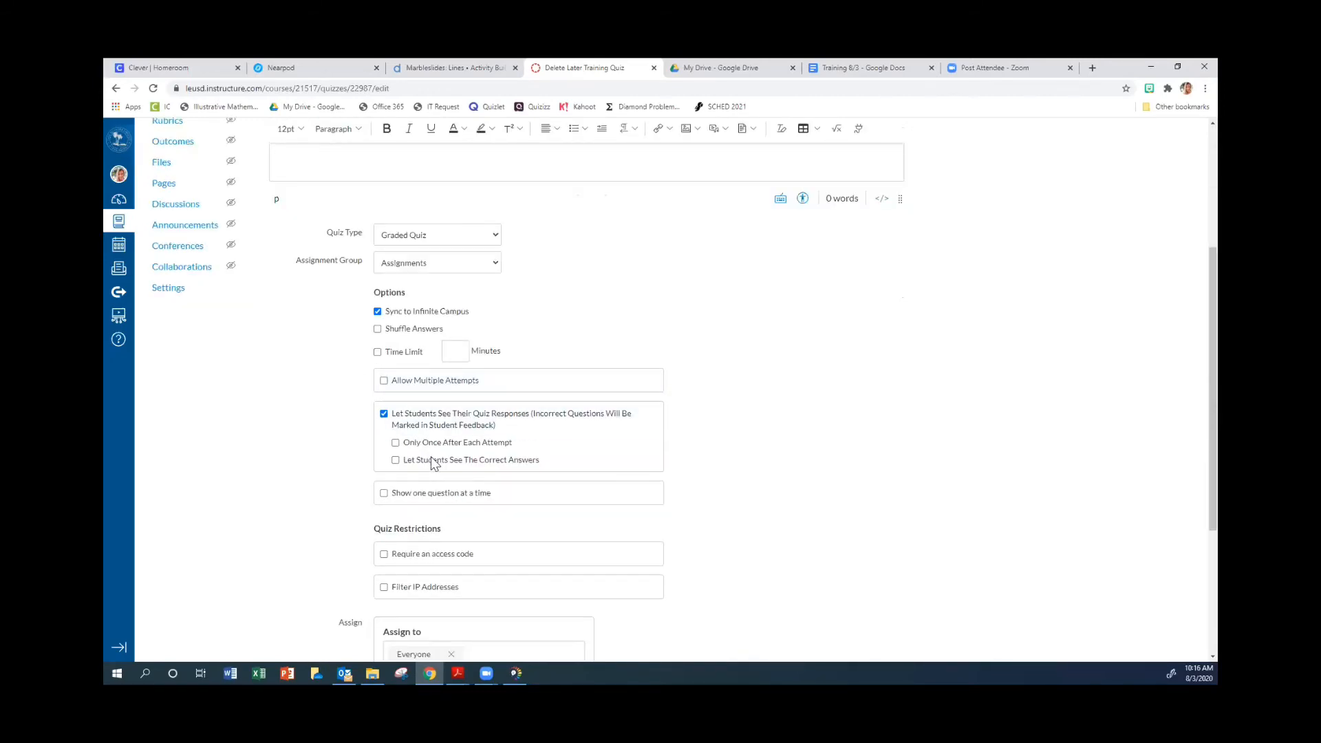
{"action": "scroll", "coordinate": [578, 442], "scroll_direction": "down", "scroll_amount": 3}
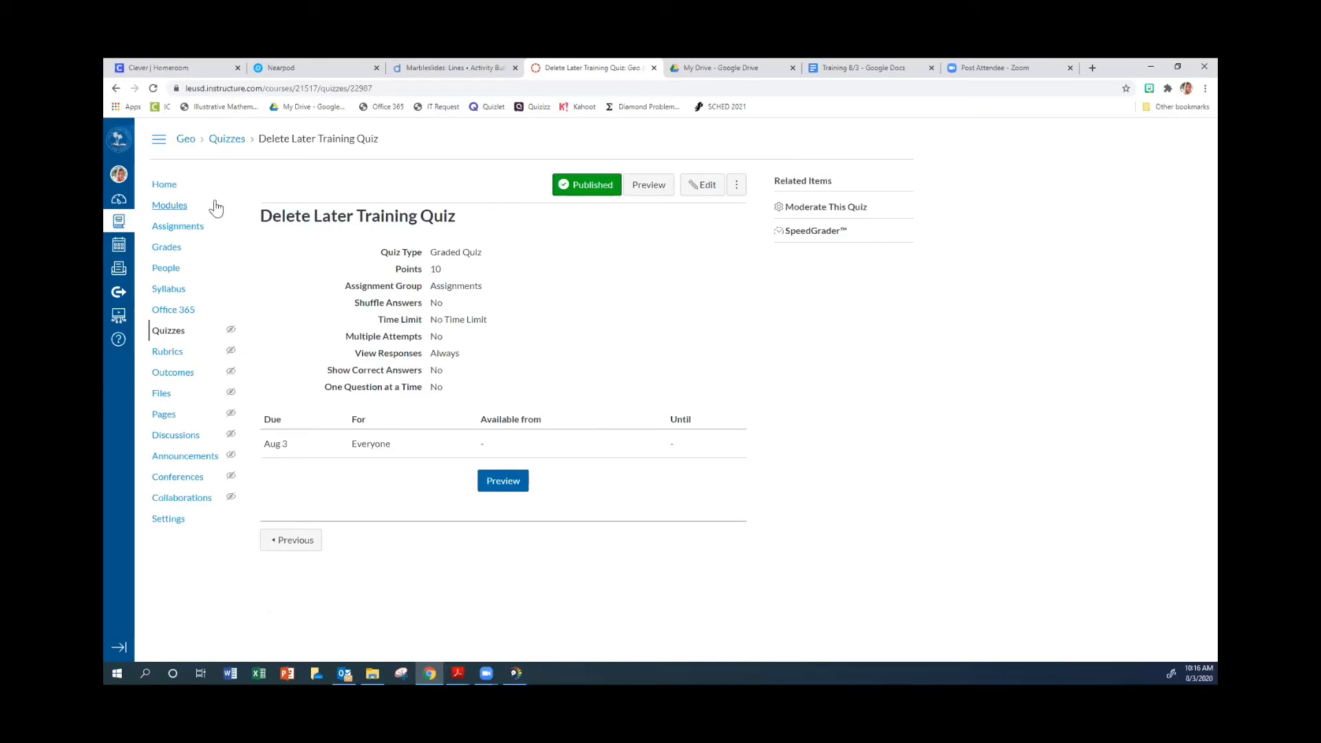
Migrate Delete Later Training Quiz from the course's quiz list and open the migrated copy for building.
{"action": "left_click", "coordinate": [170, 206]}
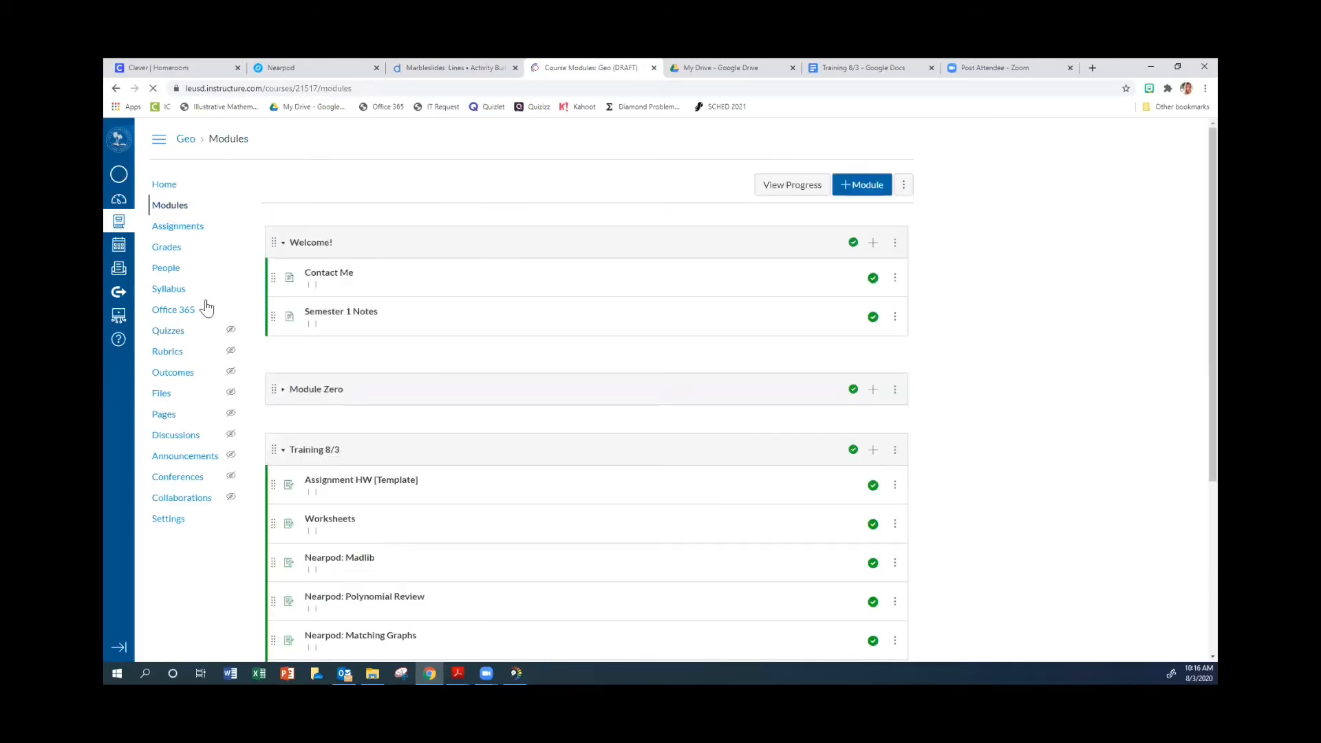
{"action": "scroll", "coordinate": [348, 442], "scroll_direction": "down", "scroll_amount": 4}
{"action": "scroll", "coordinate": [175, 207], "scroll_direction": "up", "scroll_amount": 2}
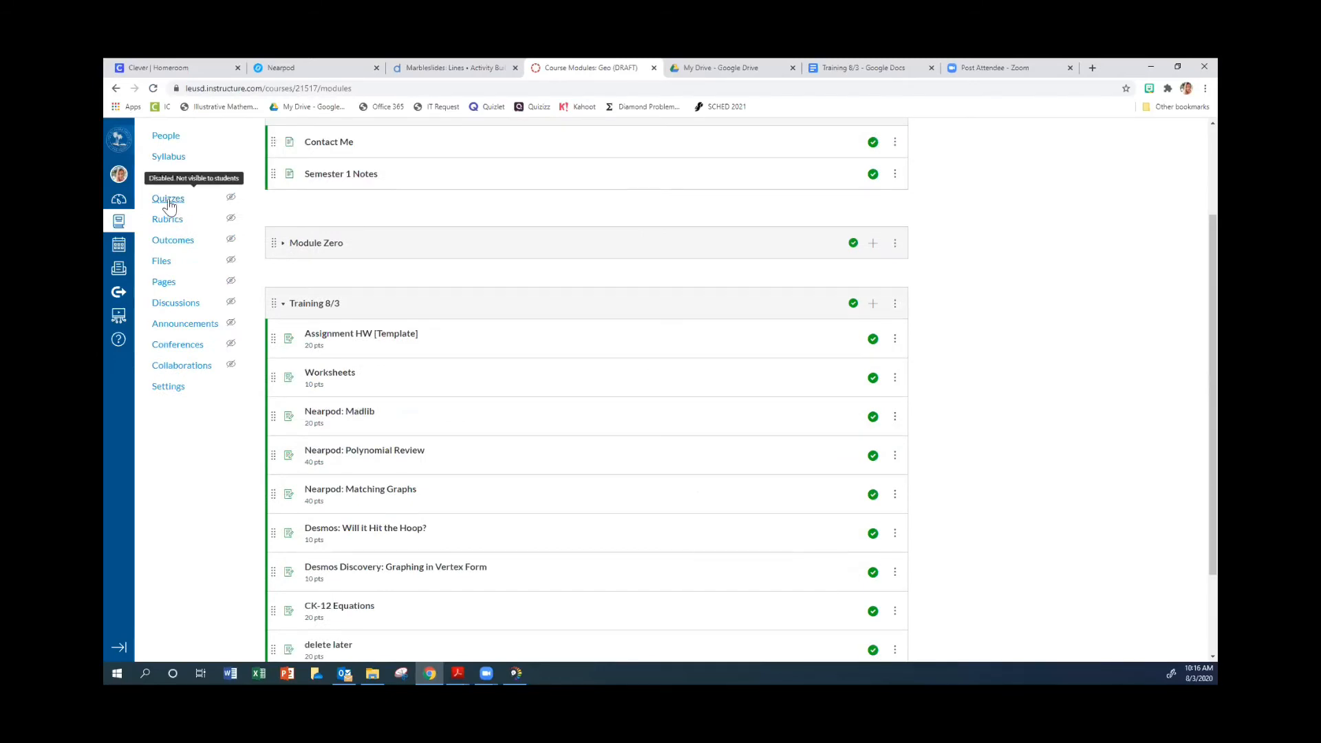
{"action": "left_click", "coordinate": [171, 202]}
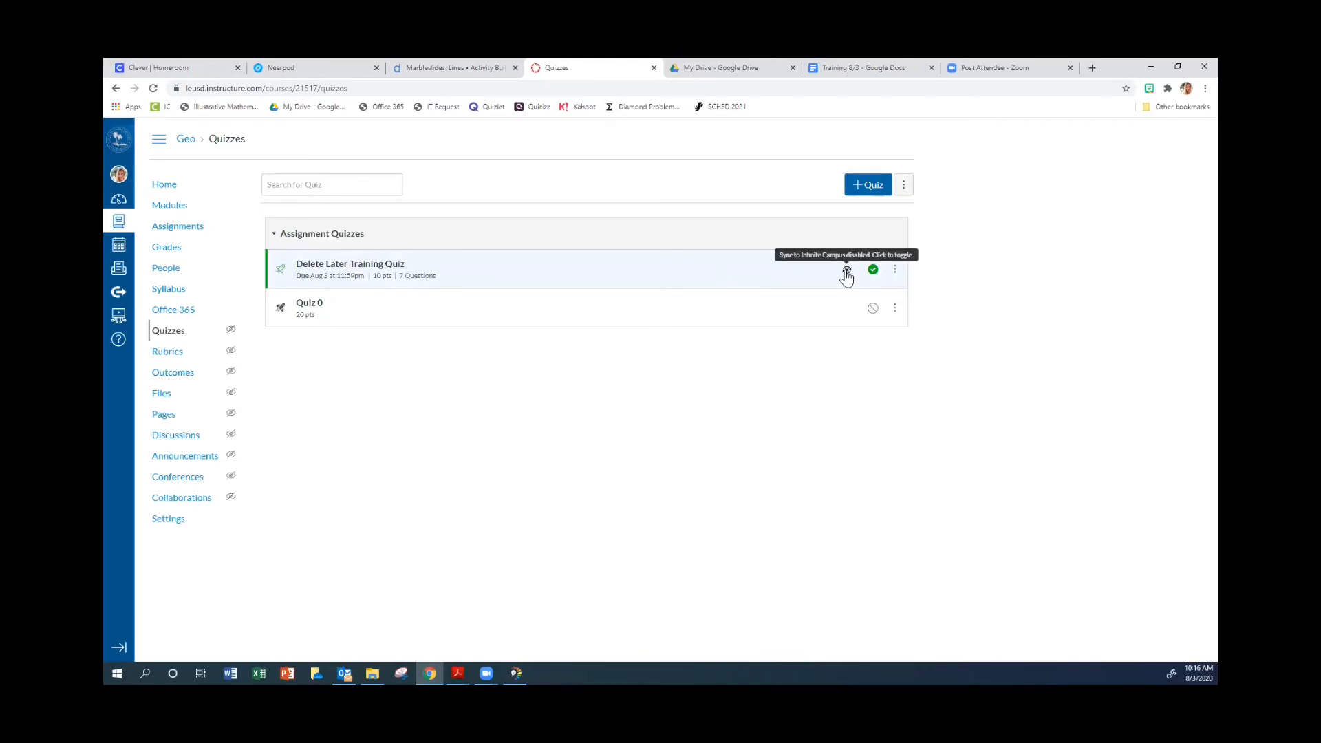
{"action": "left_click", "coordinate": [894, 271]}
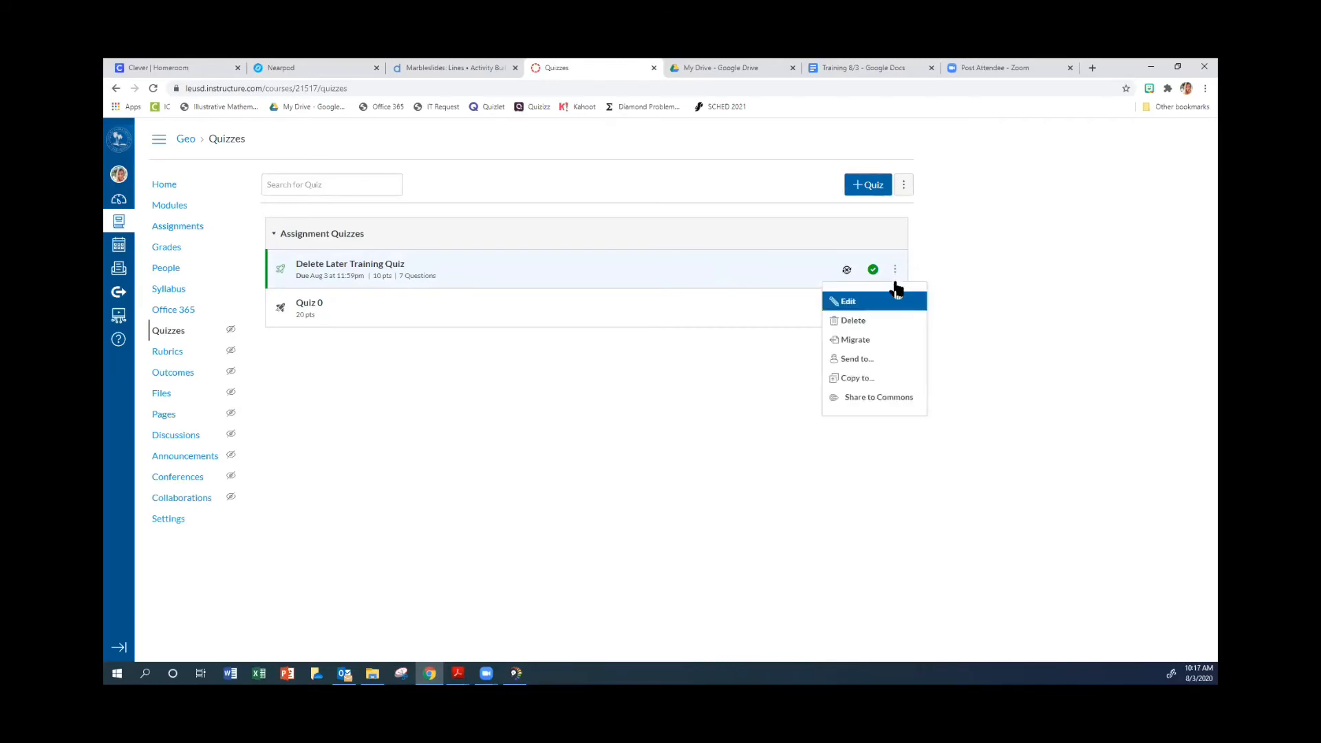
{"action": "left_click", "coordinate": [854, 340]}
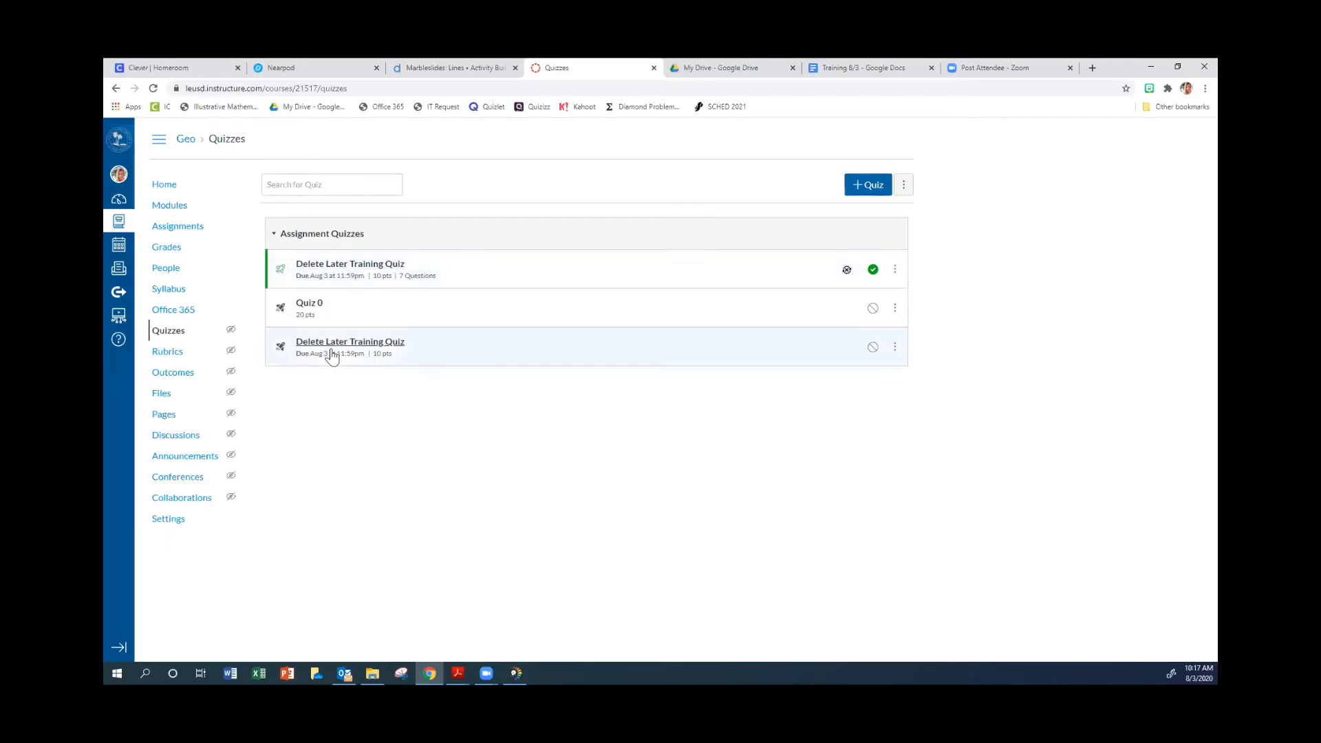
{"action": "left_click", "coordinate": [332, 342]}
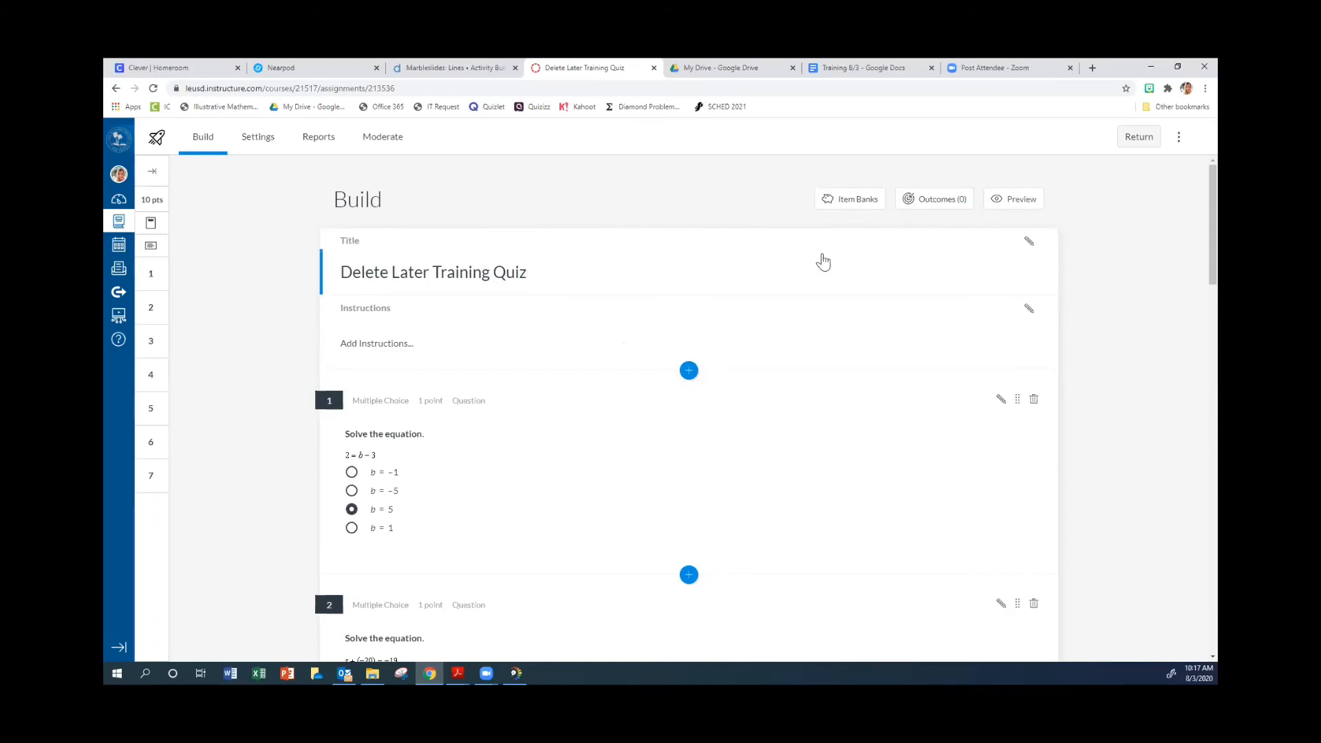
Create an item bank named Training among the quiz's item banks, and return to the quiz builder.
{"action": "left_click", "coordinate": [856, 203]}
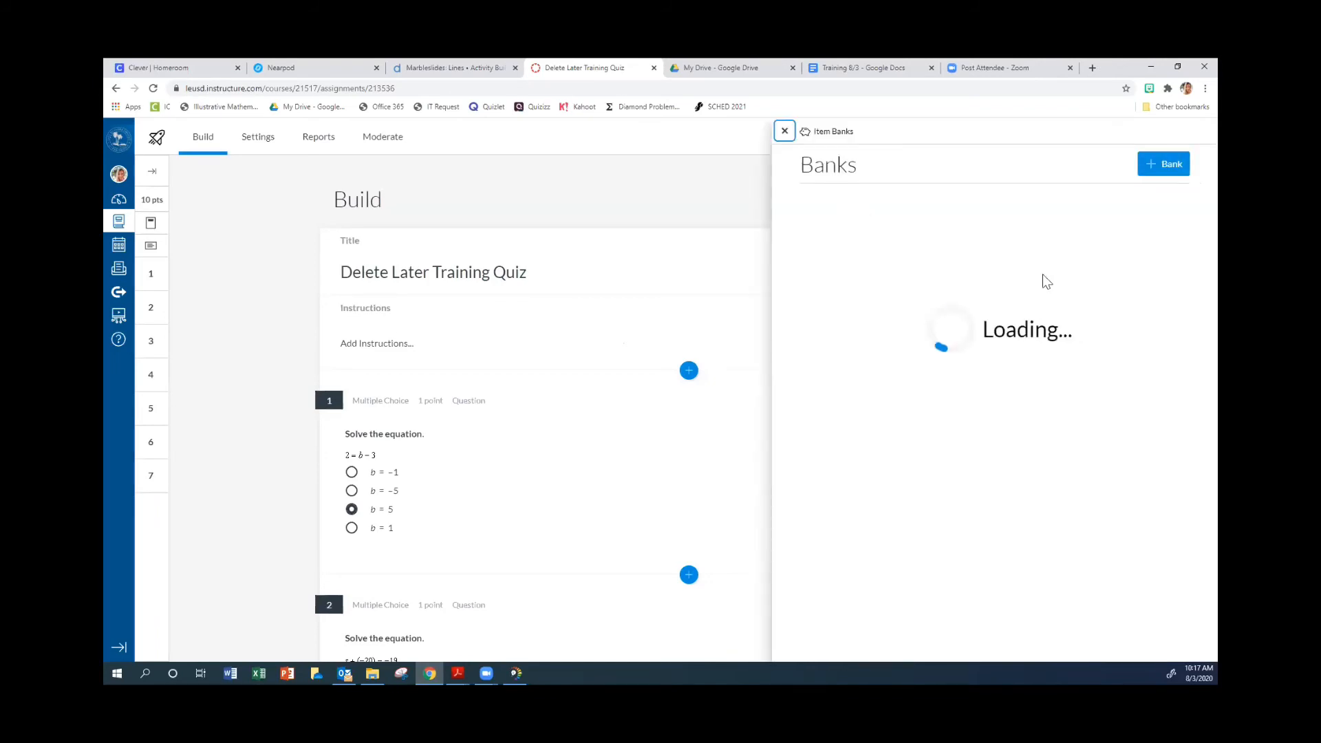
{"action": "scroll", "coordinate": [944, 362], "scroll_direction": "down", "scroll_amount": 3}
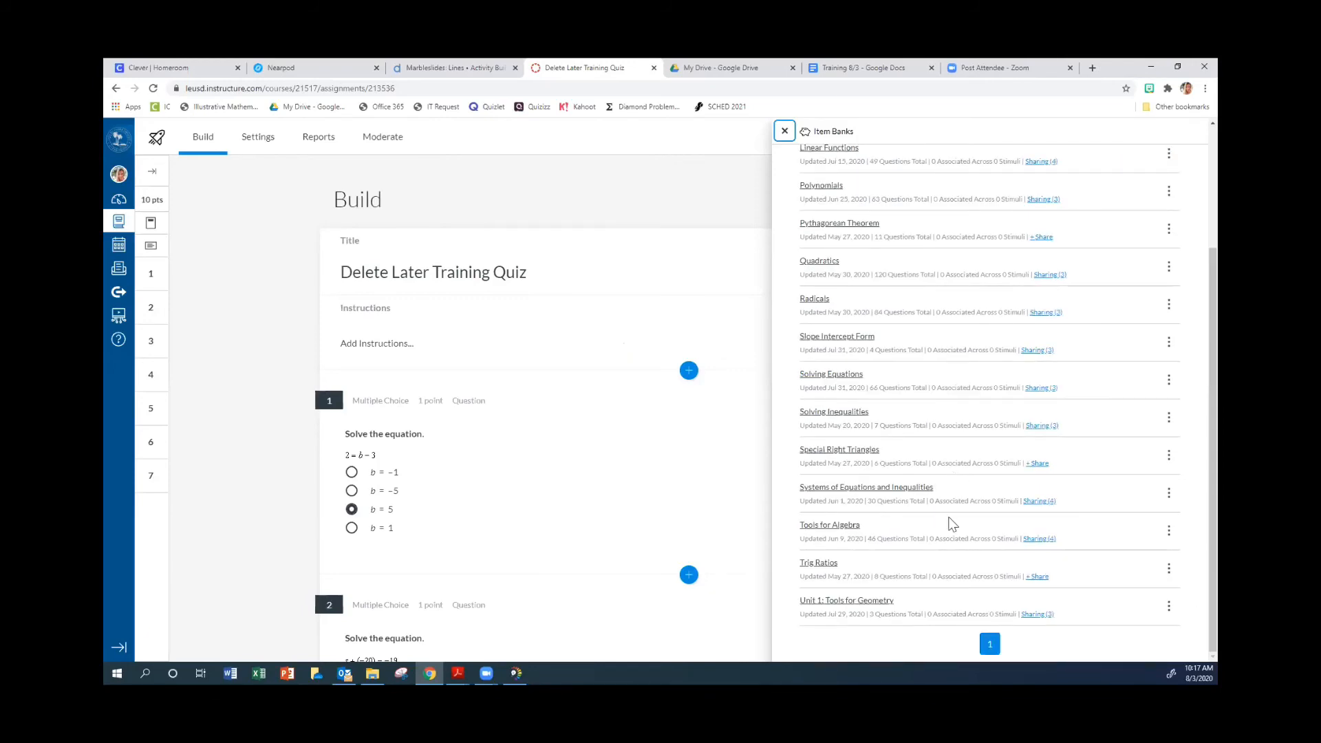
{"action": "scroll", "coordinate": [943, 530], "scroll_direction": "up", "scroll_amount": 3}
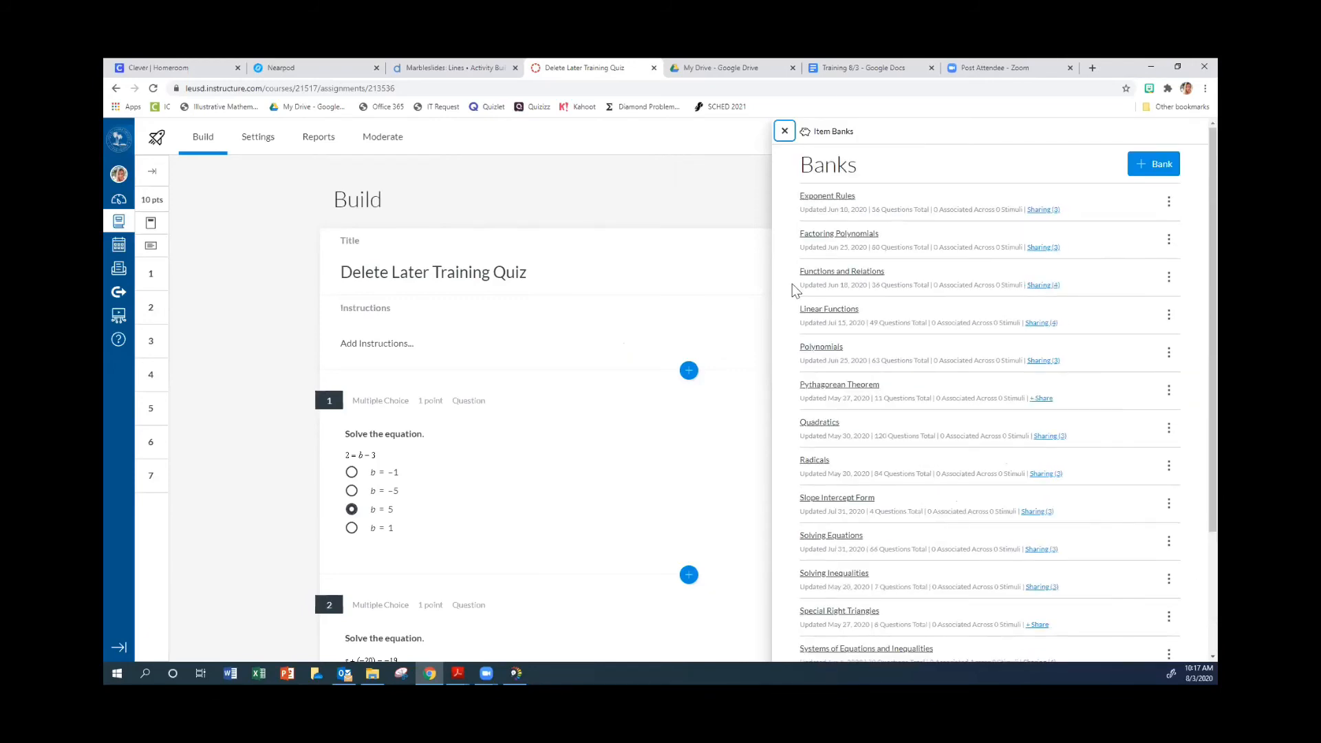
{"action": "left_click", "coordinate": [1143, 164]}
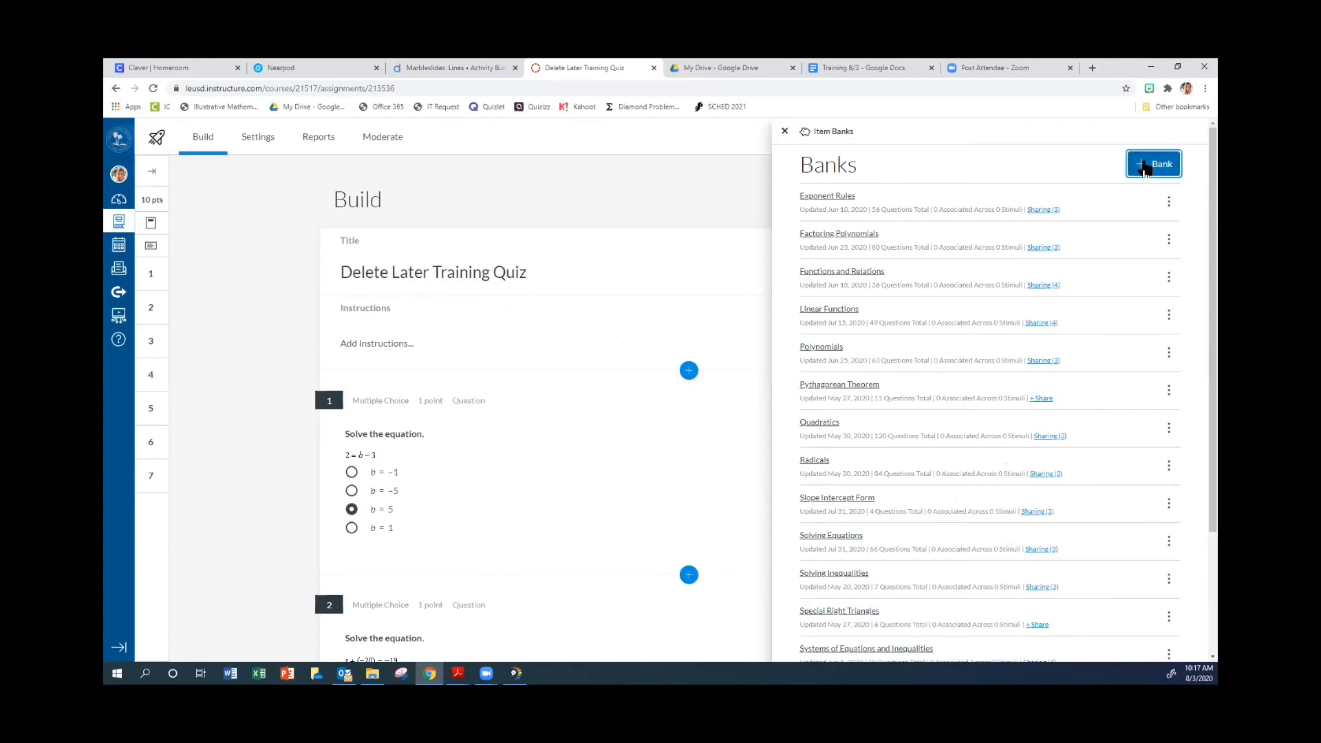
{"action": "left_click", "coordinate": [653, 410]}
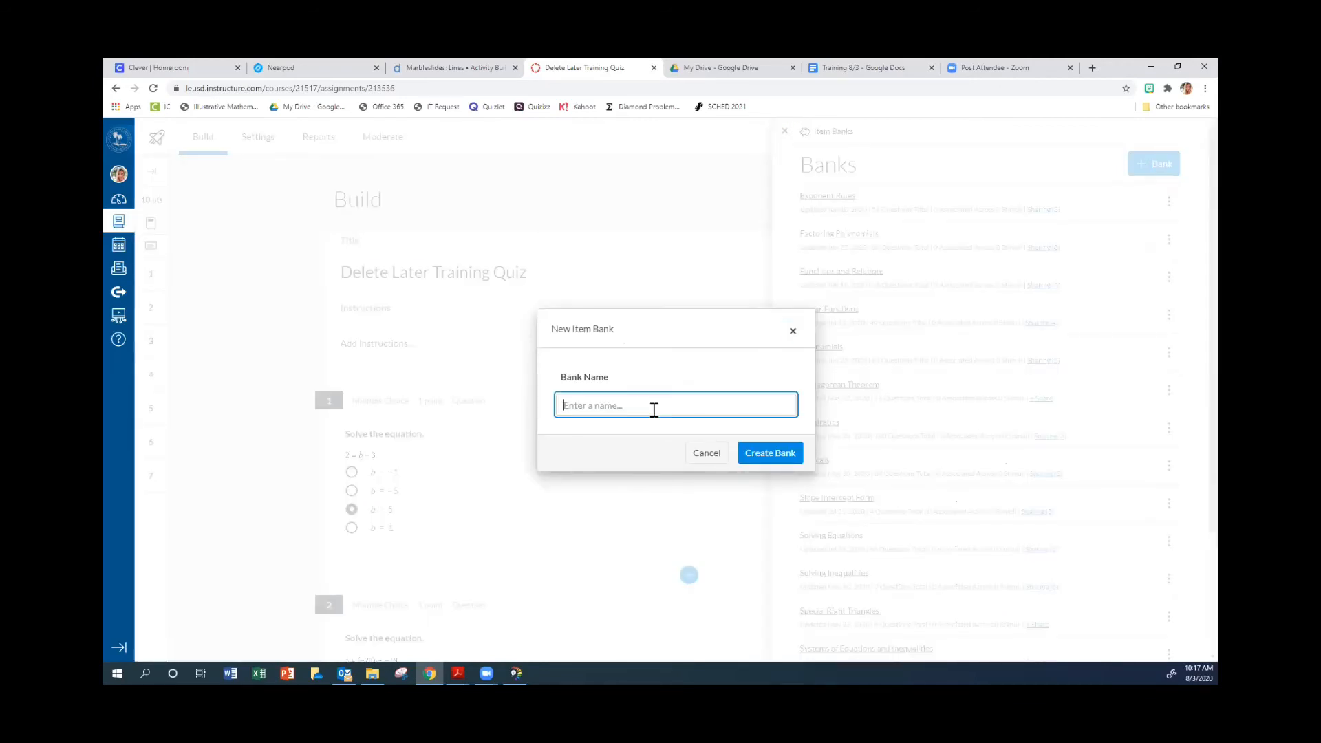
{"action": "type", "text": "Training"}
{"action": "left_click", "coordinate": [781, 463]}
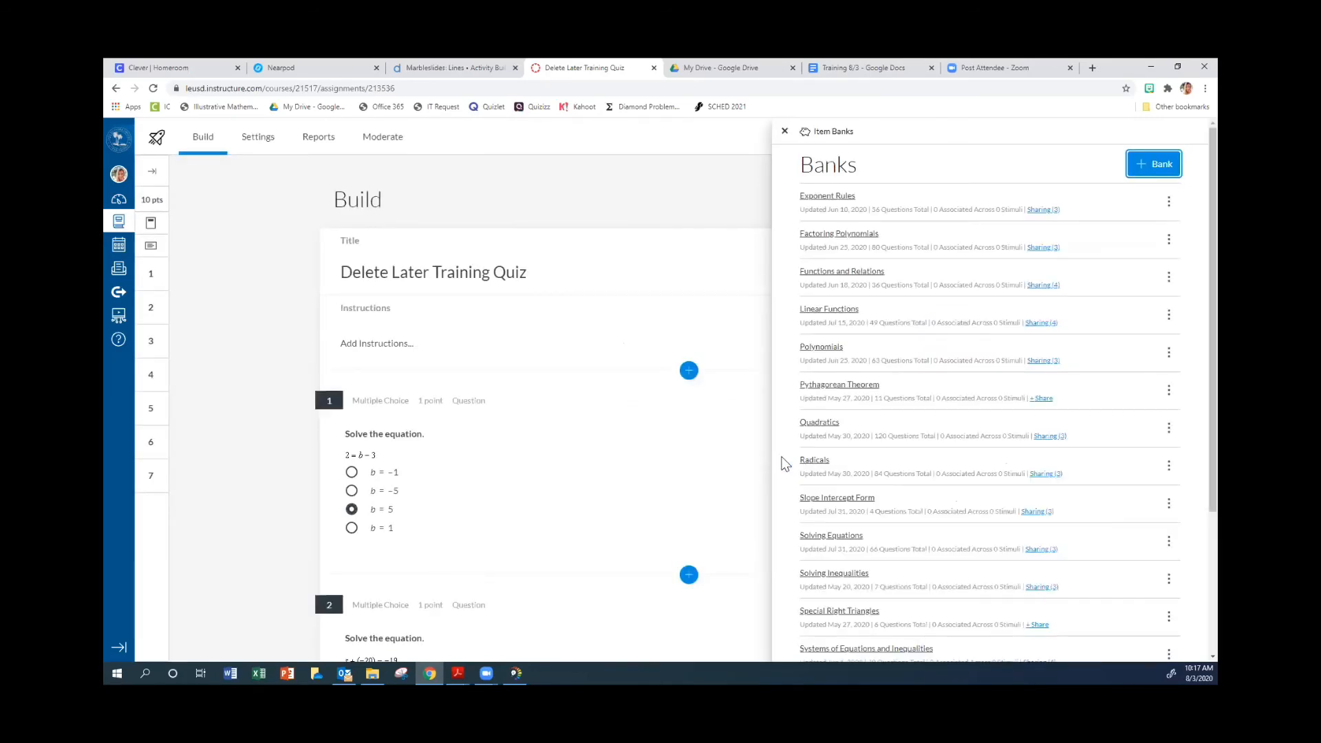
{"action": "left_click", "coordinate": [784, 131]}
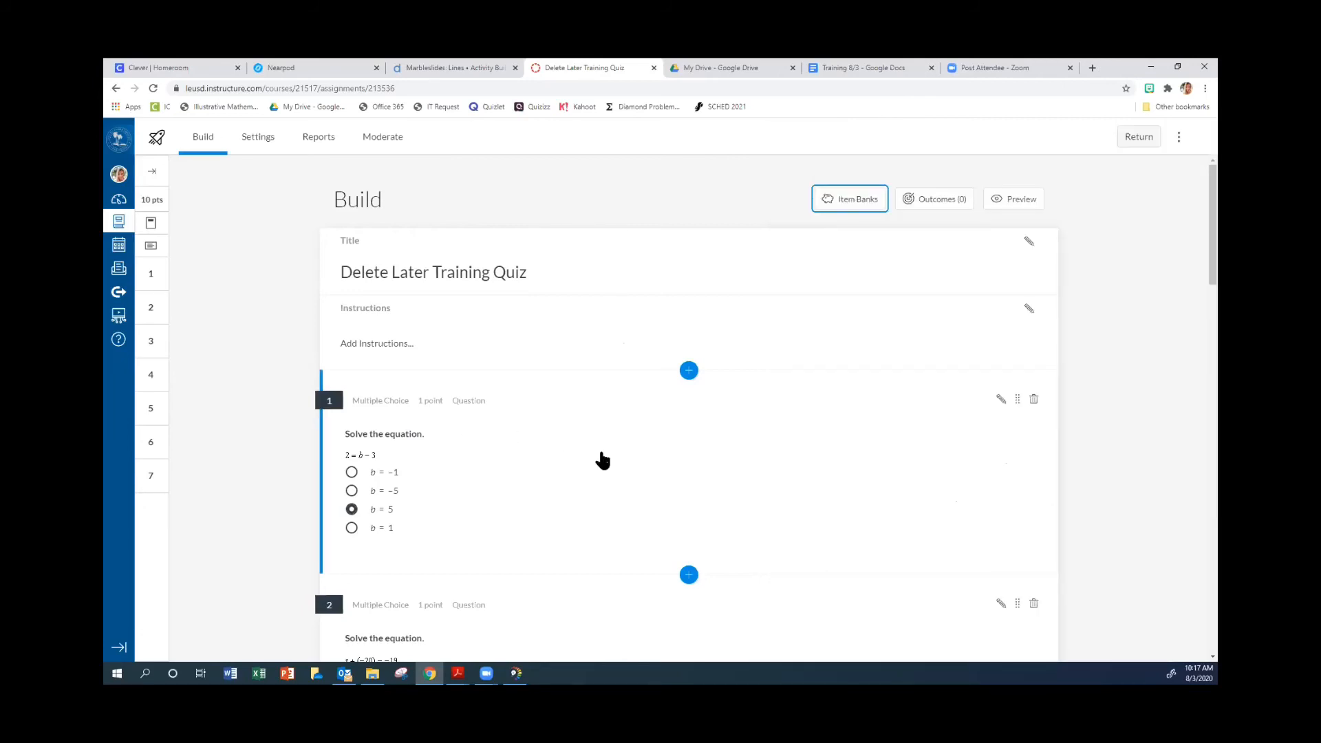
Open Question 1 for editing and replace its title with Quiz 1.1.
{"action": "left_click", "coordinate": [625, 474]}
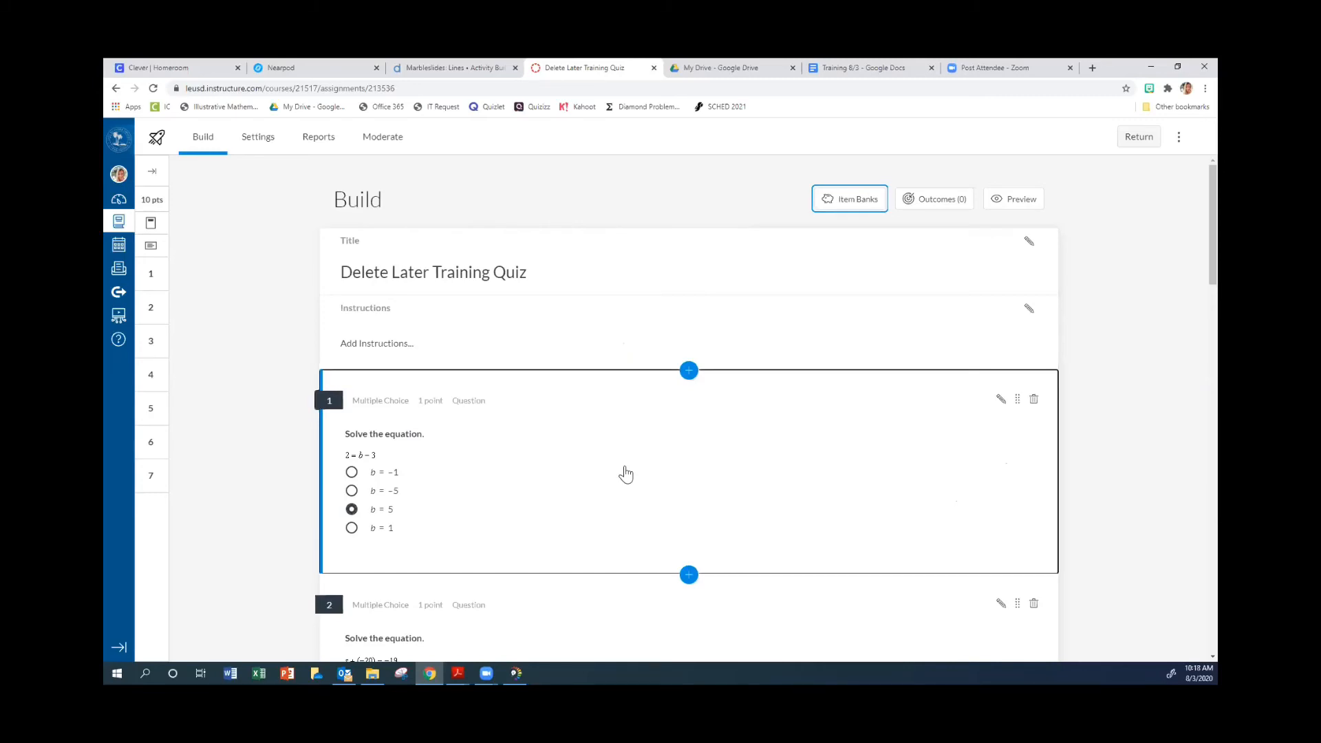
{"action": "left_click", "coordinate": [637, 448]}
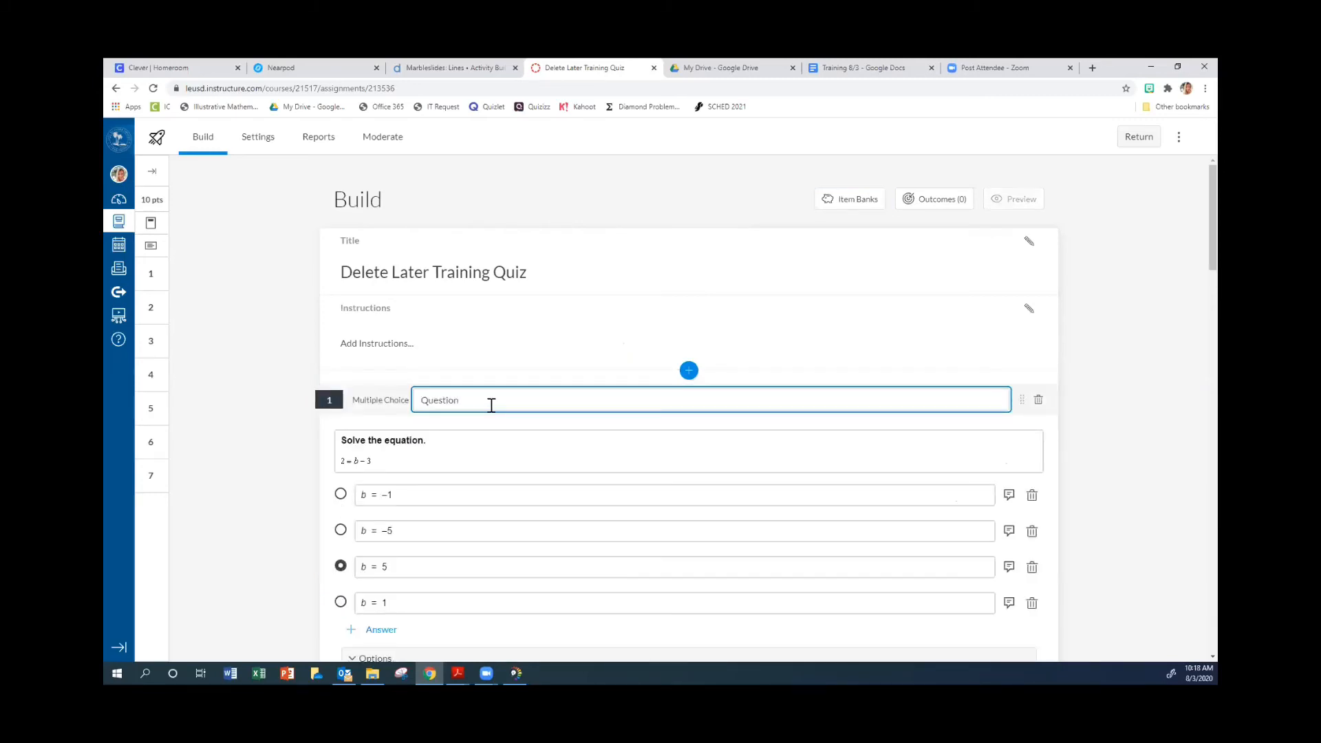
{"action": "left_click_drag", "start_coordinate": [465, 400], "coordinate": [421, 401]}
{"action": "type", "text": "Quiz 1.1"}
Add Question 1 to the existing Training item bank through its item banking options.
{"action": "scroll", "coordinate": [487, 436], "scroll_direction": "down", "scroll_amount": 3}
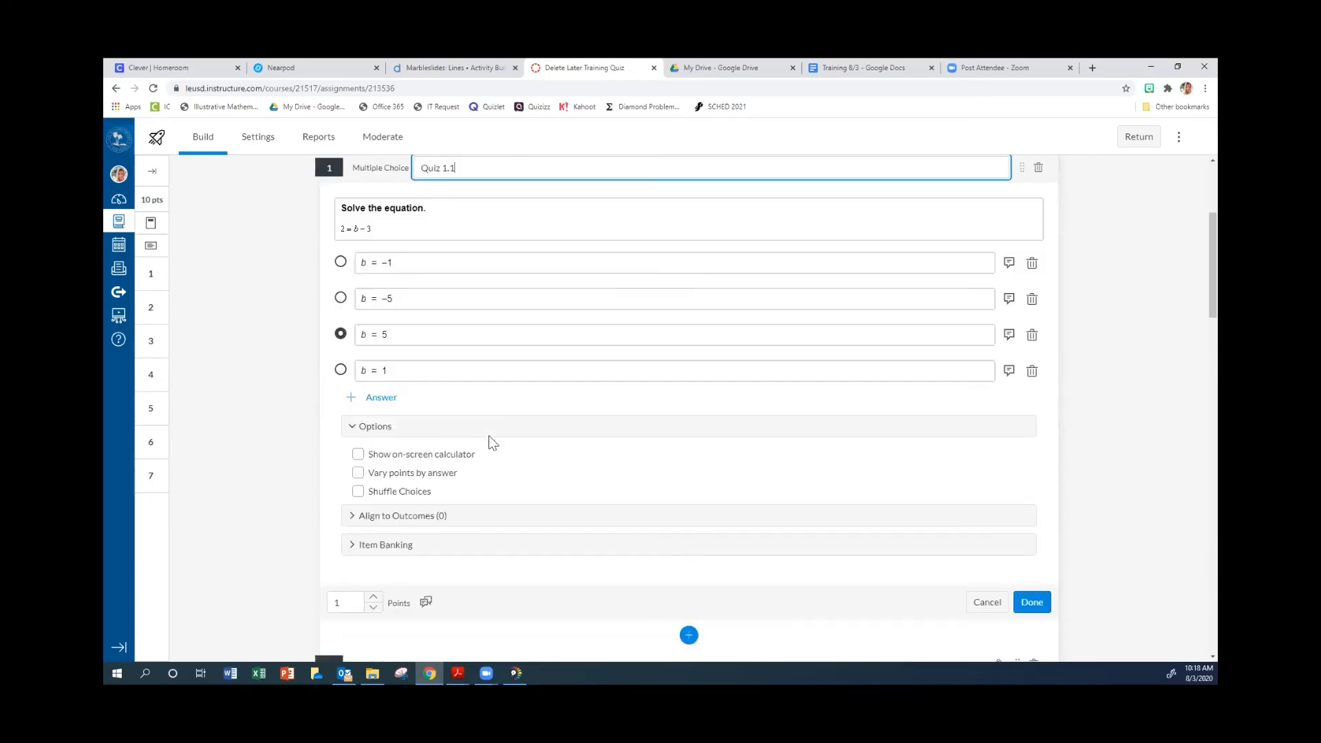
{"action": "scroll", "coordinate": [481, 447], "scroll_direction": "down", "scroll_amount": 1}
{"action": "left_click", "coordinate": [389, 493]}
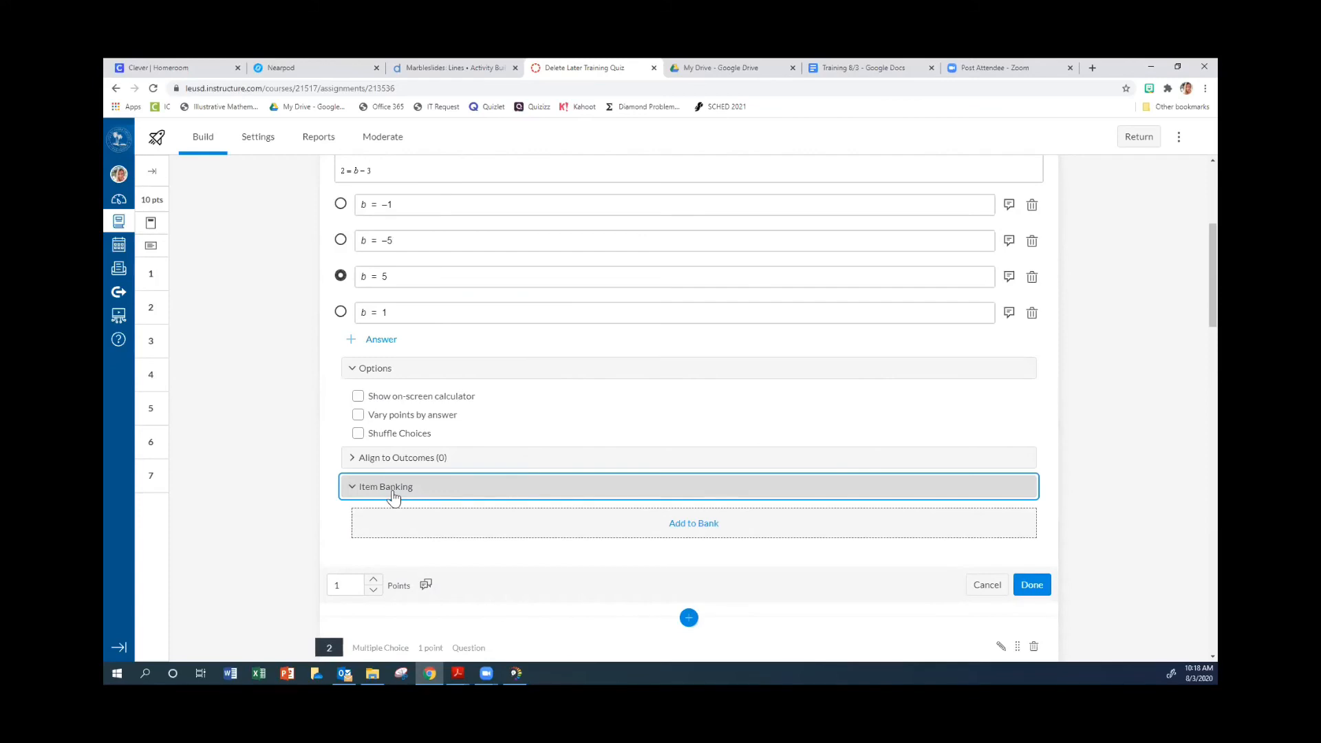
{"action": "left_click", "coordinate": [691, 531]}
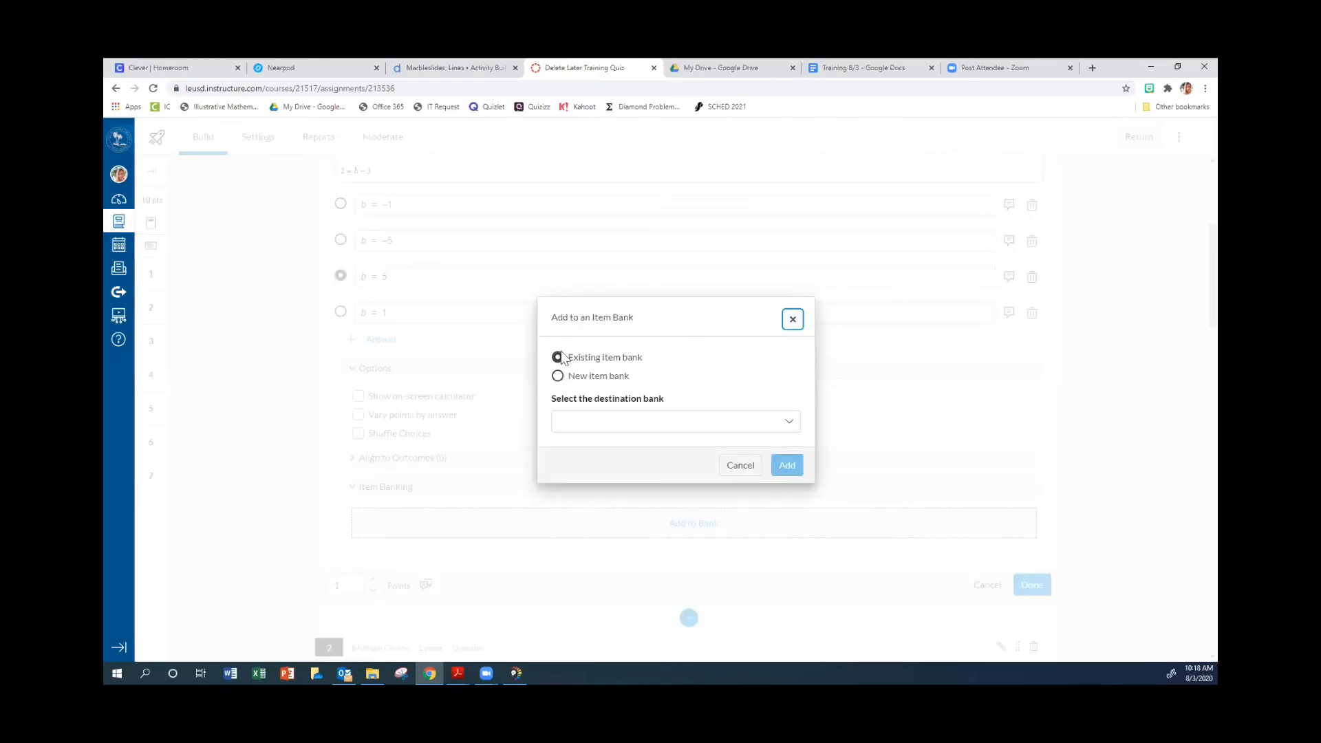
{"action": "left_click", "coordinate": [789, 423]}
{"action": "scroll", "coordinate": [715, 495], "scroll_direction": "down", "scroll_amount": 5}
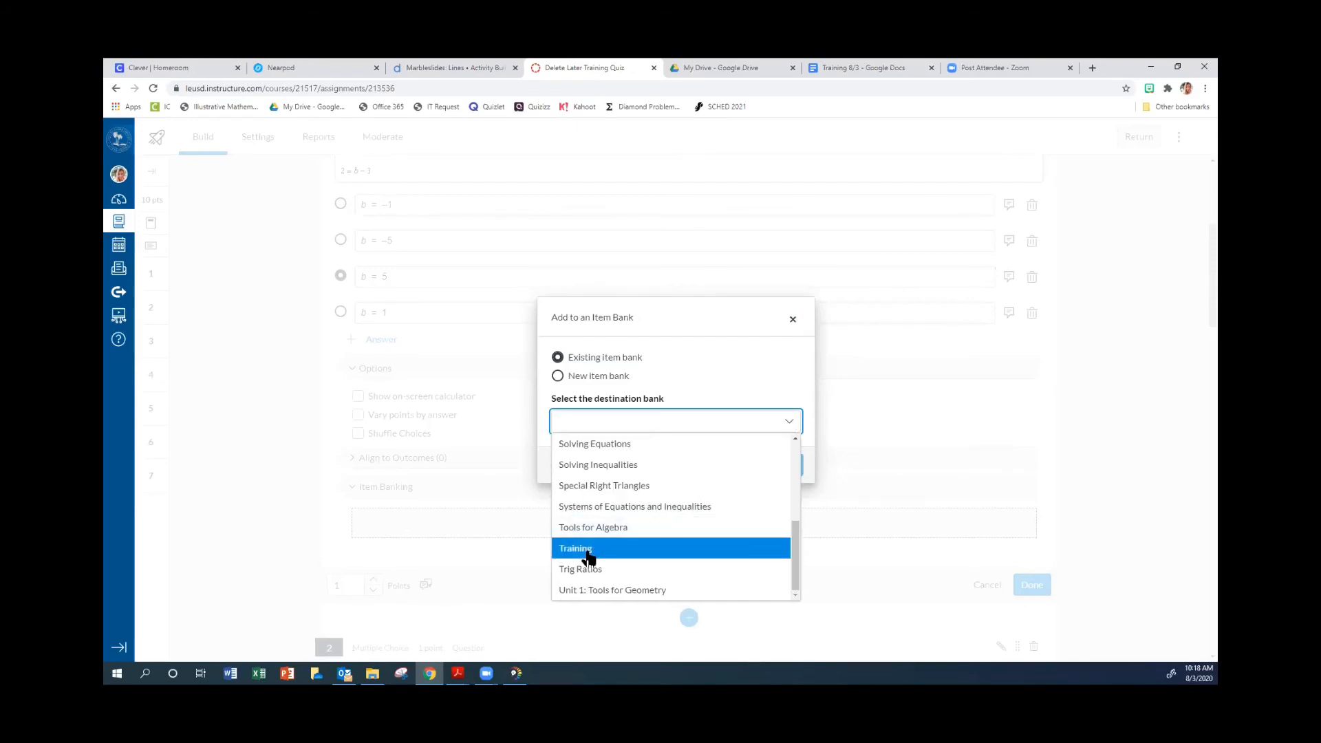
{"action": "left_click", "coordinate": [585, 549]}
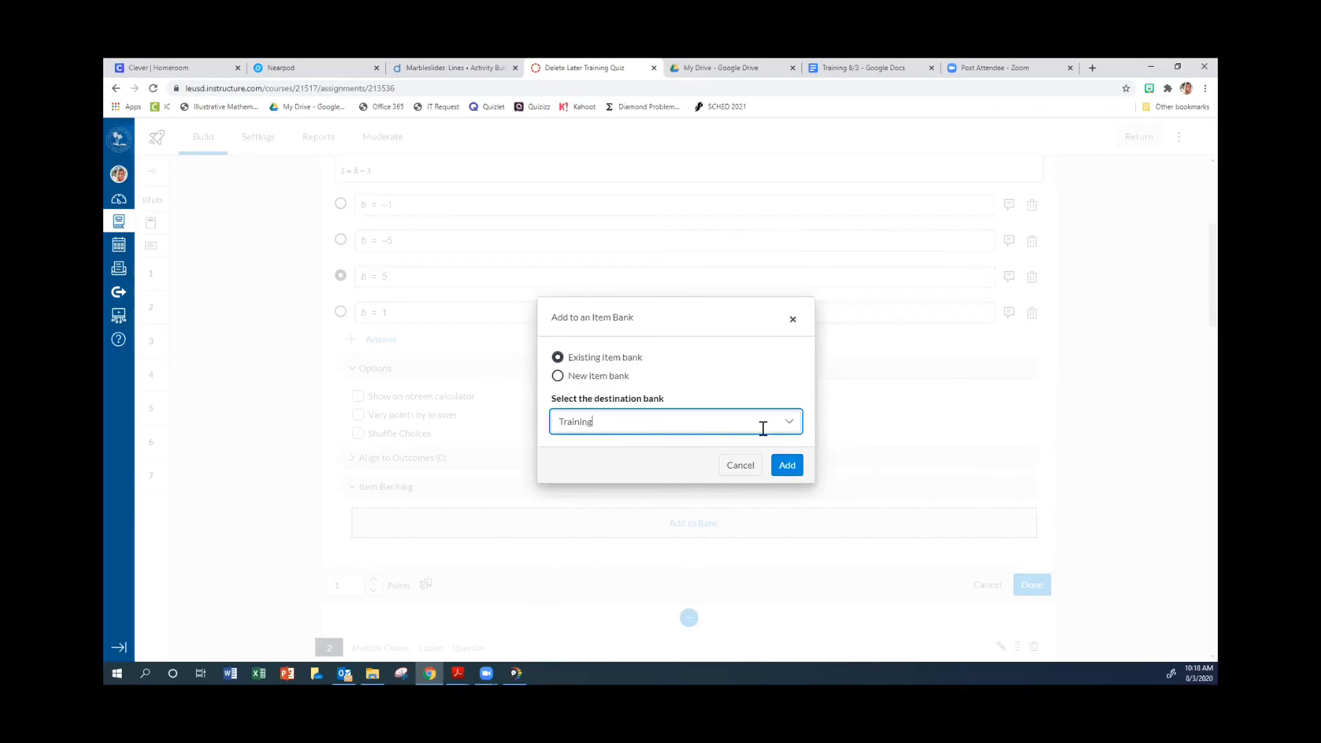
{"action": "left_click", "coordinate": [778, 469]}
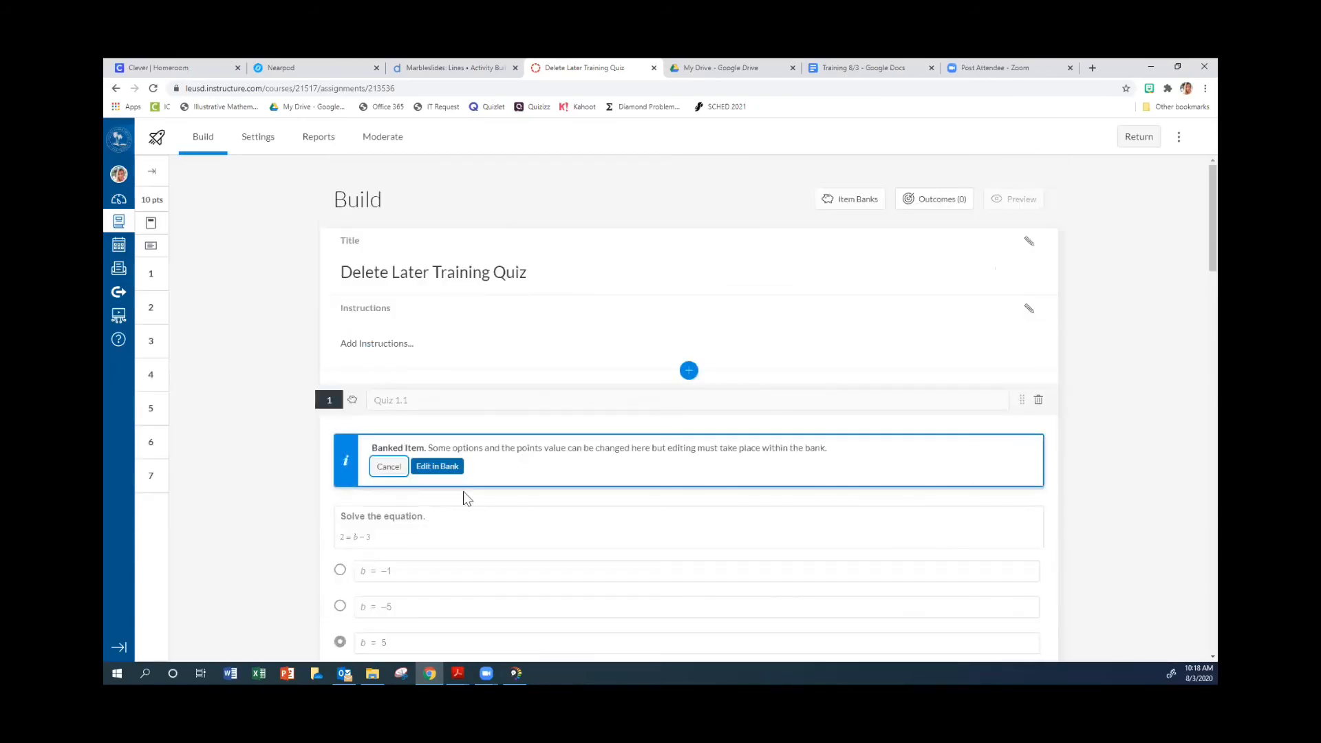
Examine the sharing options of the Training item bank, and return to the quiz builder without sharing it.
{"action": "left_click", "coordinate": [845, 205]}
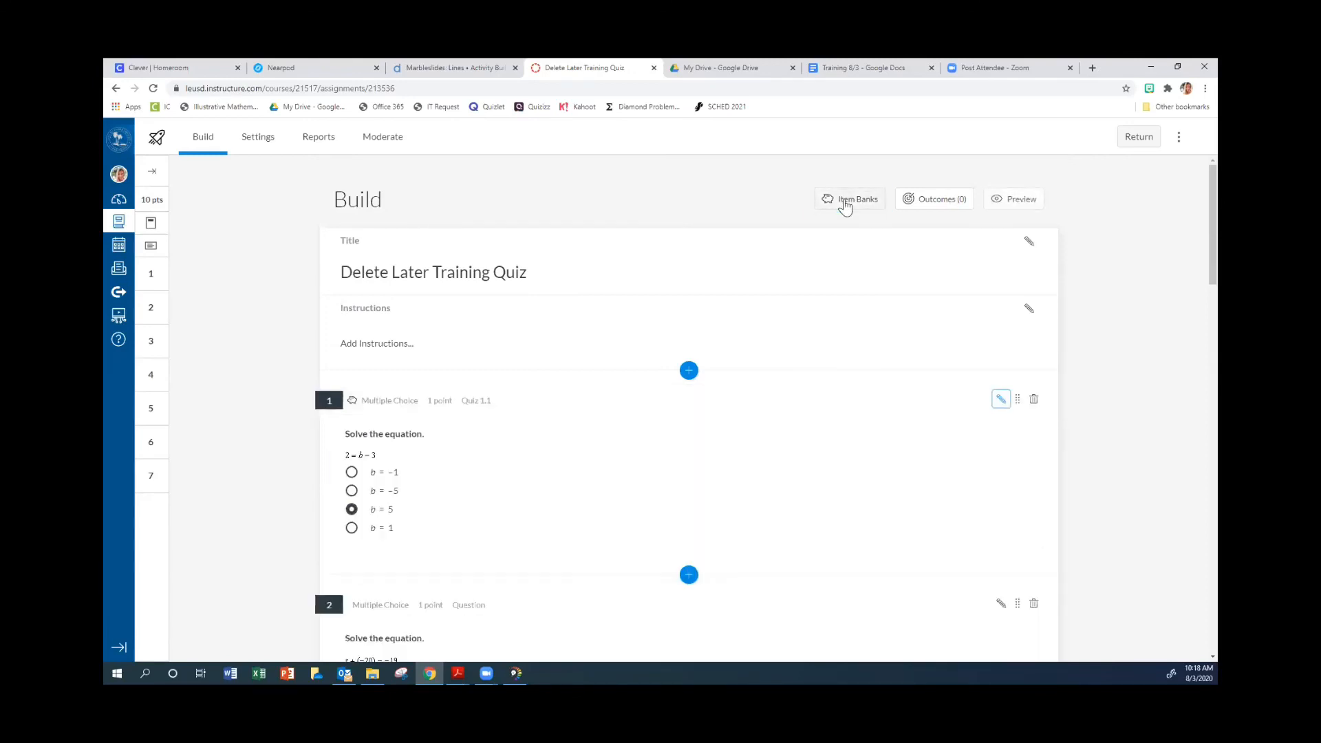
{"action": "left_click", "coordinate": [844, 205]}
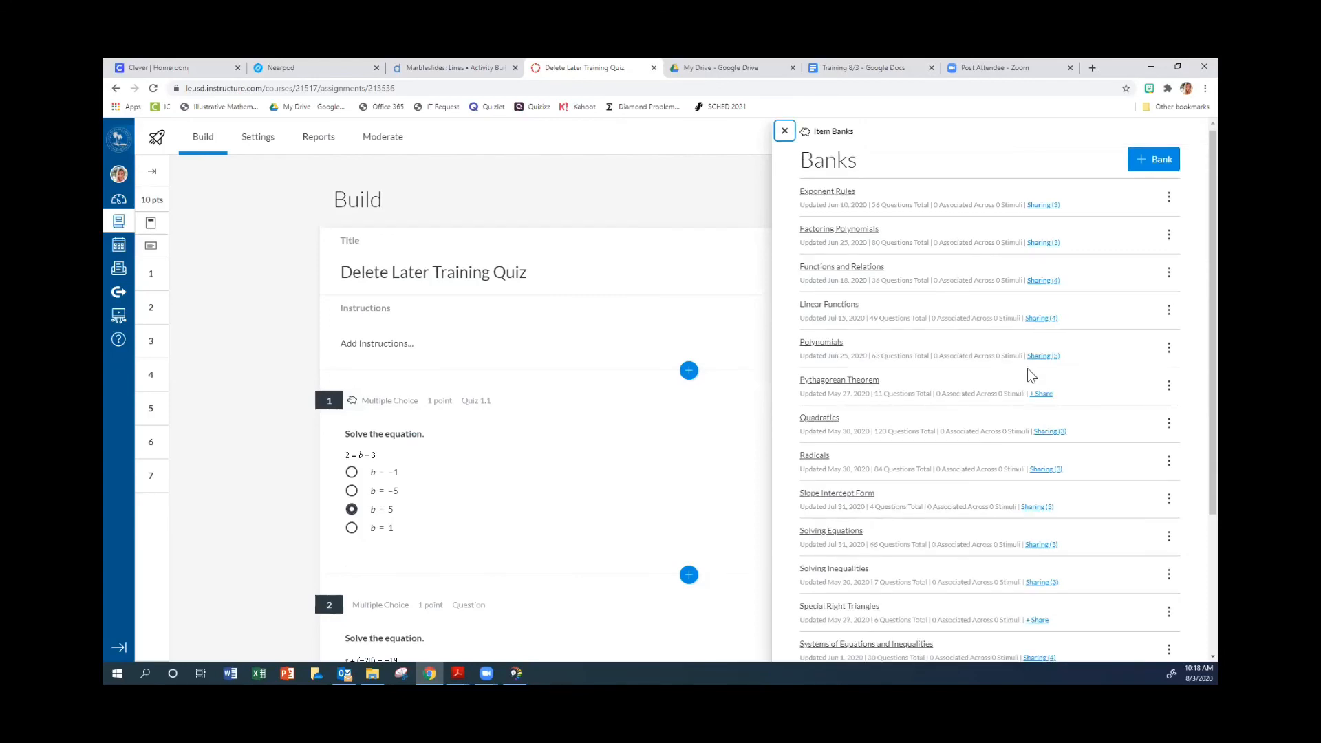
{"action": "scroll", "coordinate": [1030, 374], "scroll_direction": "down", "scroll_amount": 3}
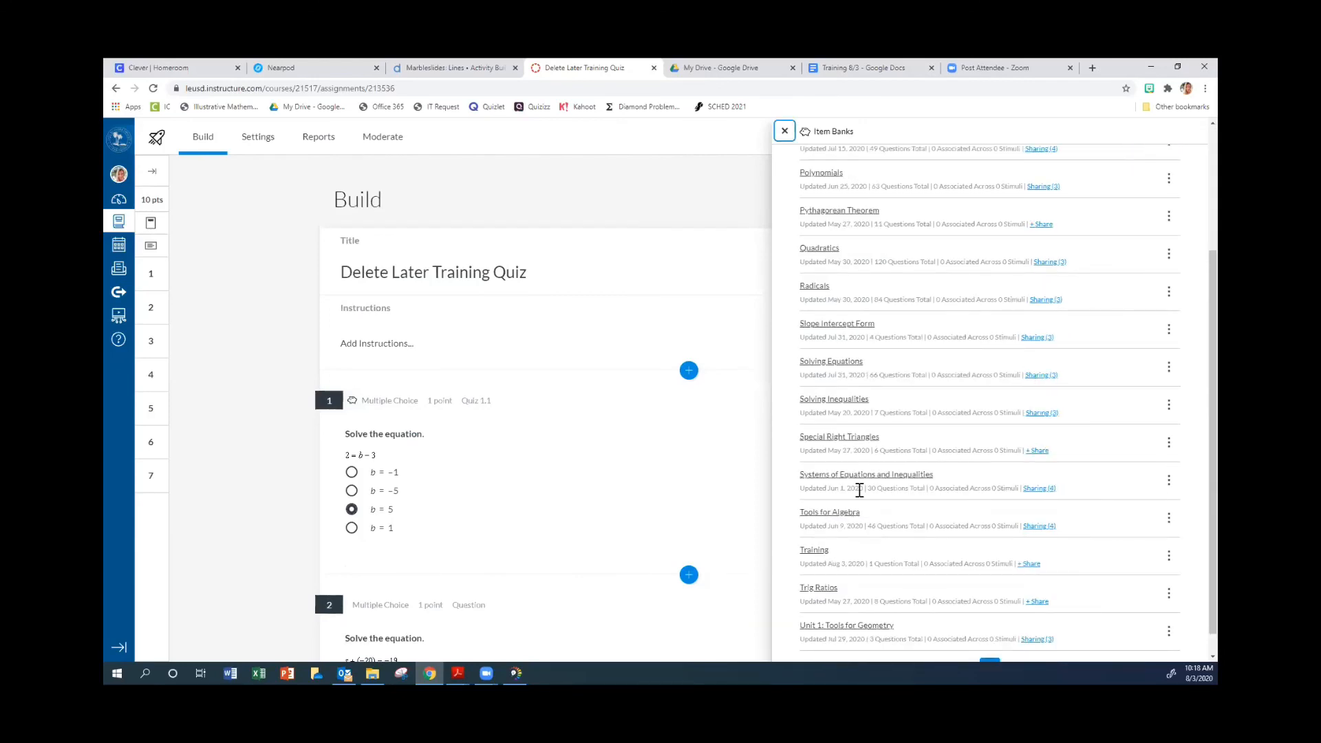
{"action": "scroll", "coordinate": [859, 489], "scroll_direction": "down", "scroll_amount": 1}
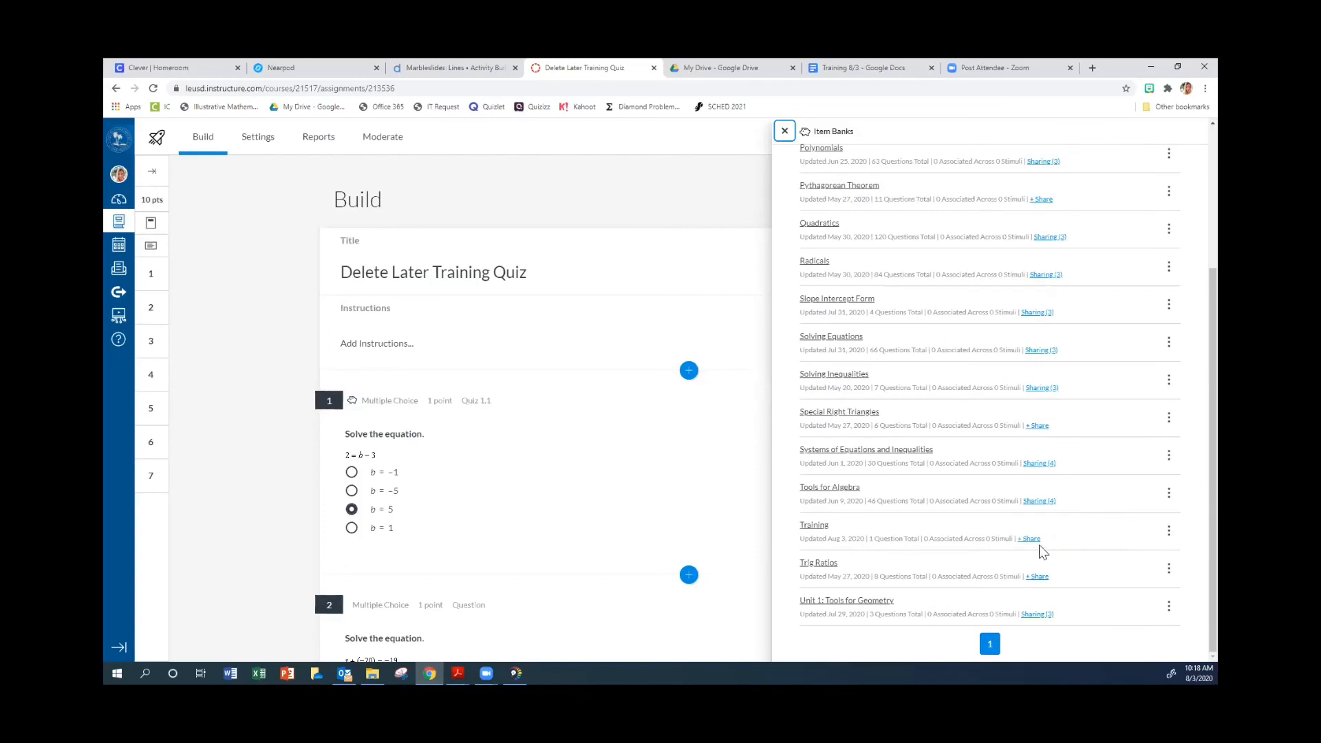
{"action": "left_click", "coordinate": [1027, 541]}
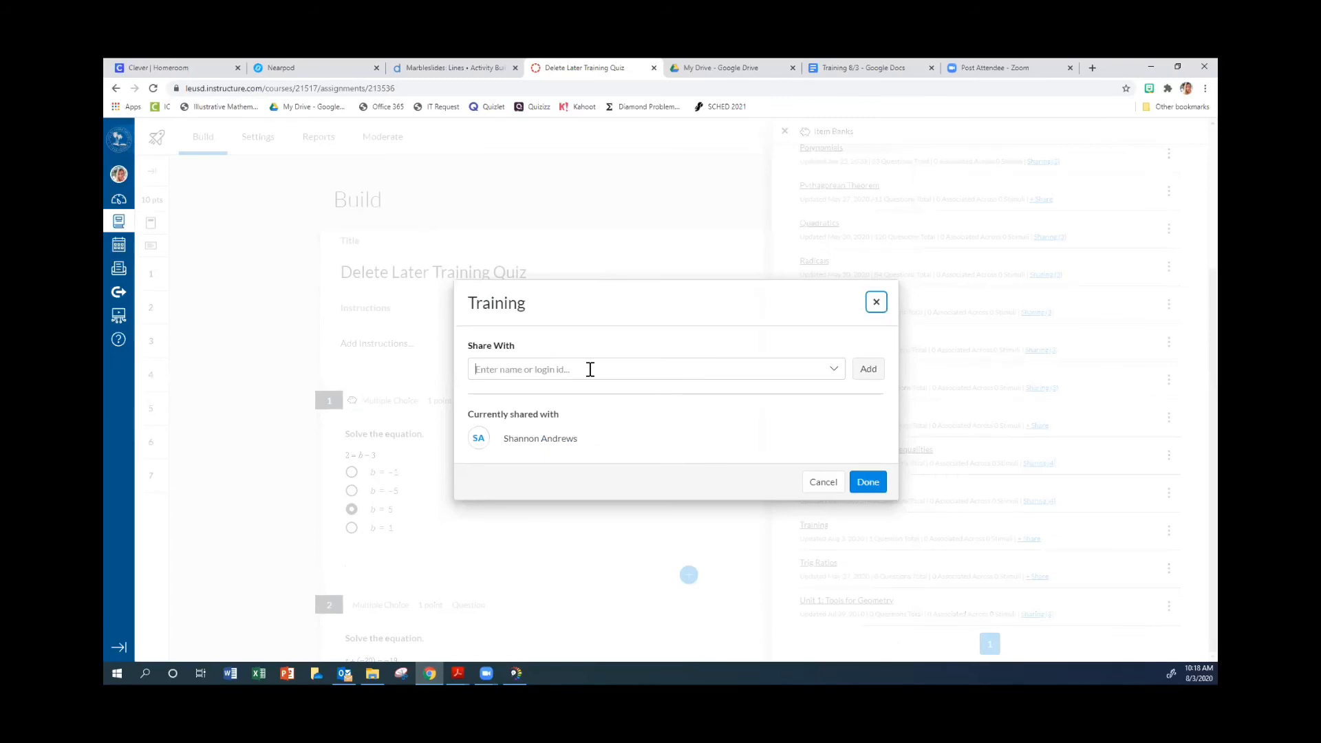
{"action": "left_click", "coordinate": [590, 370]}
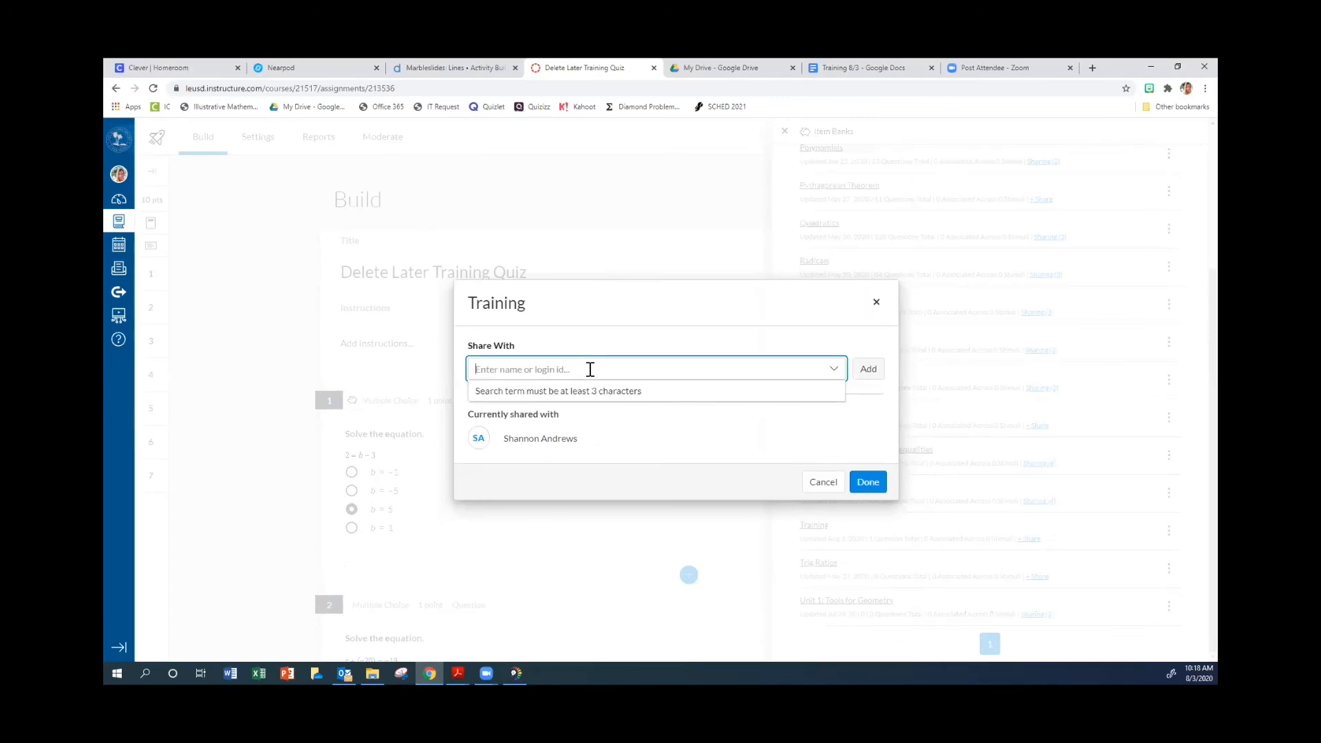
{"action": "left_click", "coordinate": [874, 303]}
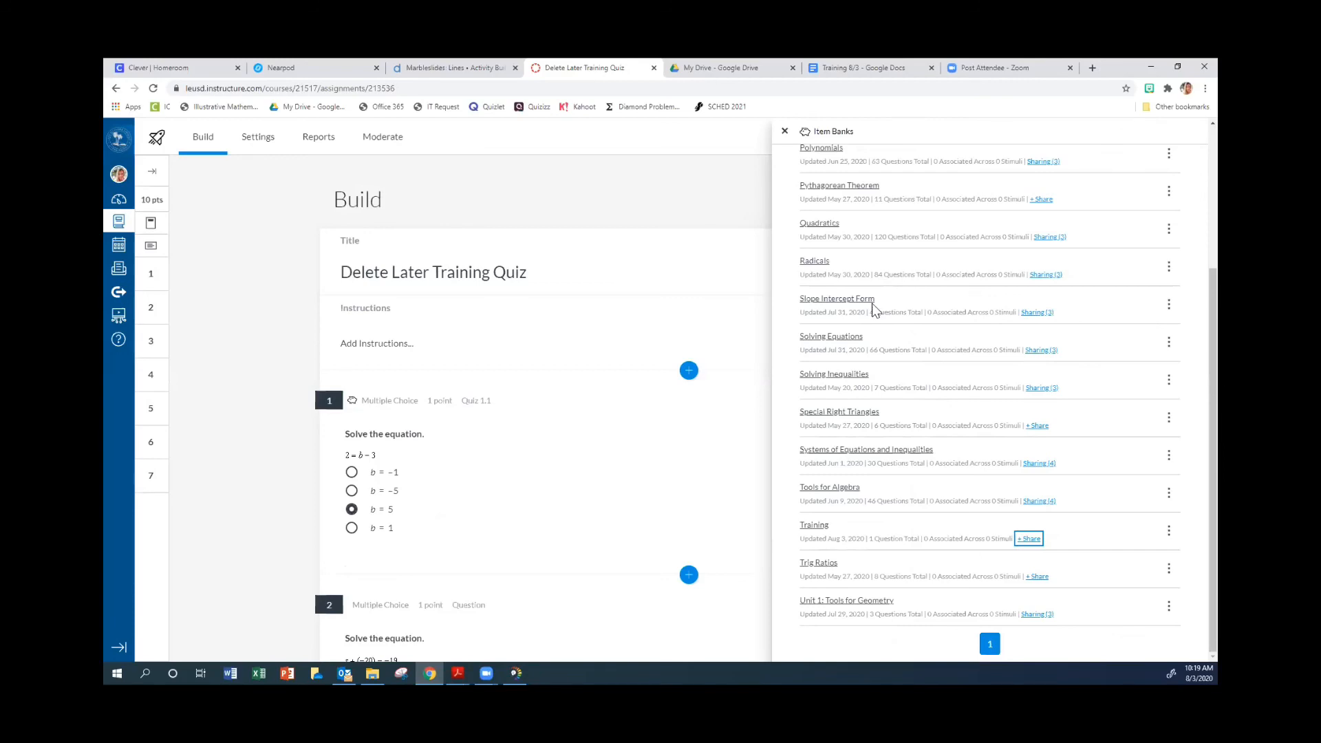
{"action": "left_click", "coordinate": [784, 131]}
Look over the quiz's questions and leave the quiz builder to return to the course.
{"action": "scroll", "coordinate": [610, 399], "scroll_direction": "down", "scroll_amount": 3}
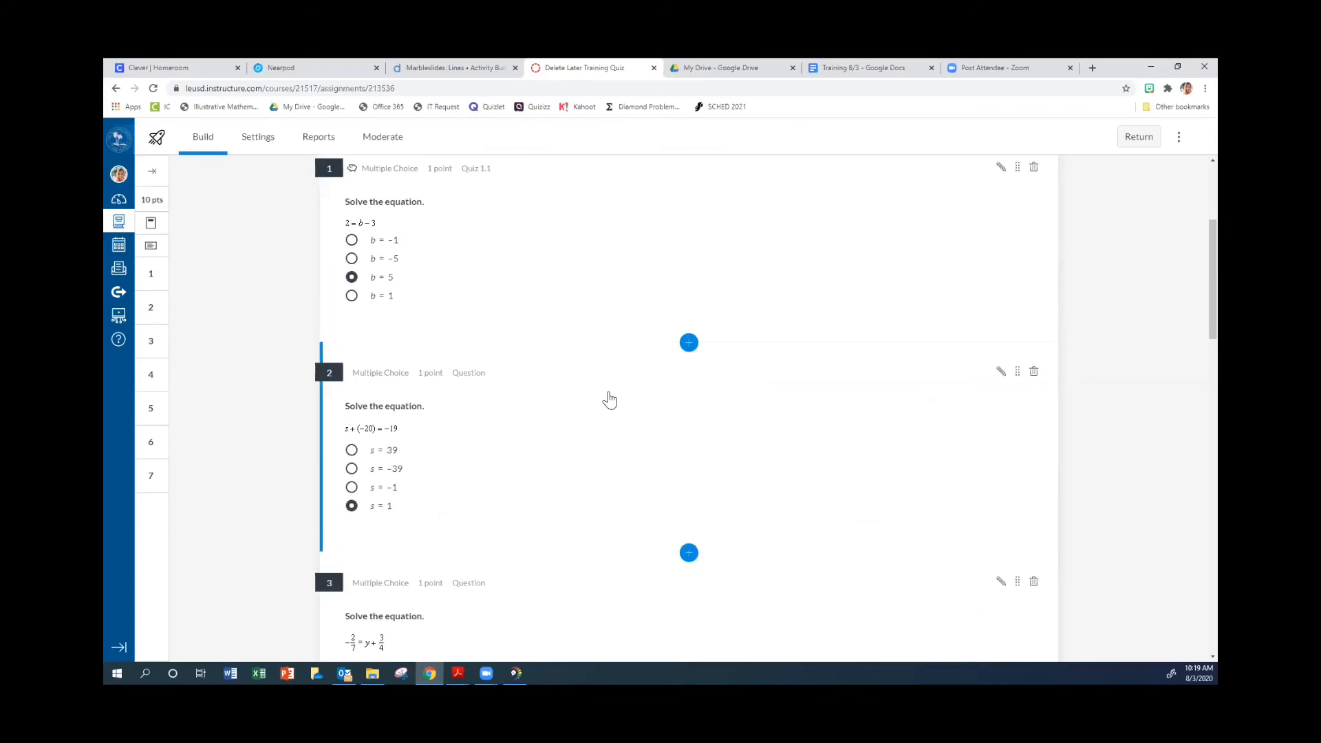
{"action": "scroll", "coordinate": [610, 399], "scroll_direction": "down", "scroll_amount": 2}
{"action": "scroll", "coordinate": [609, 399], "scroll_direction": "up", "scroll_amount": 5}
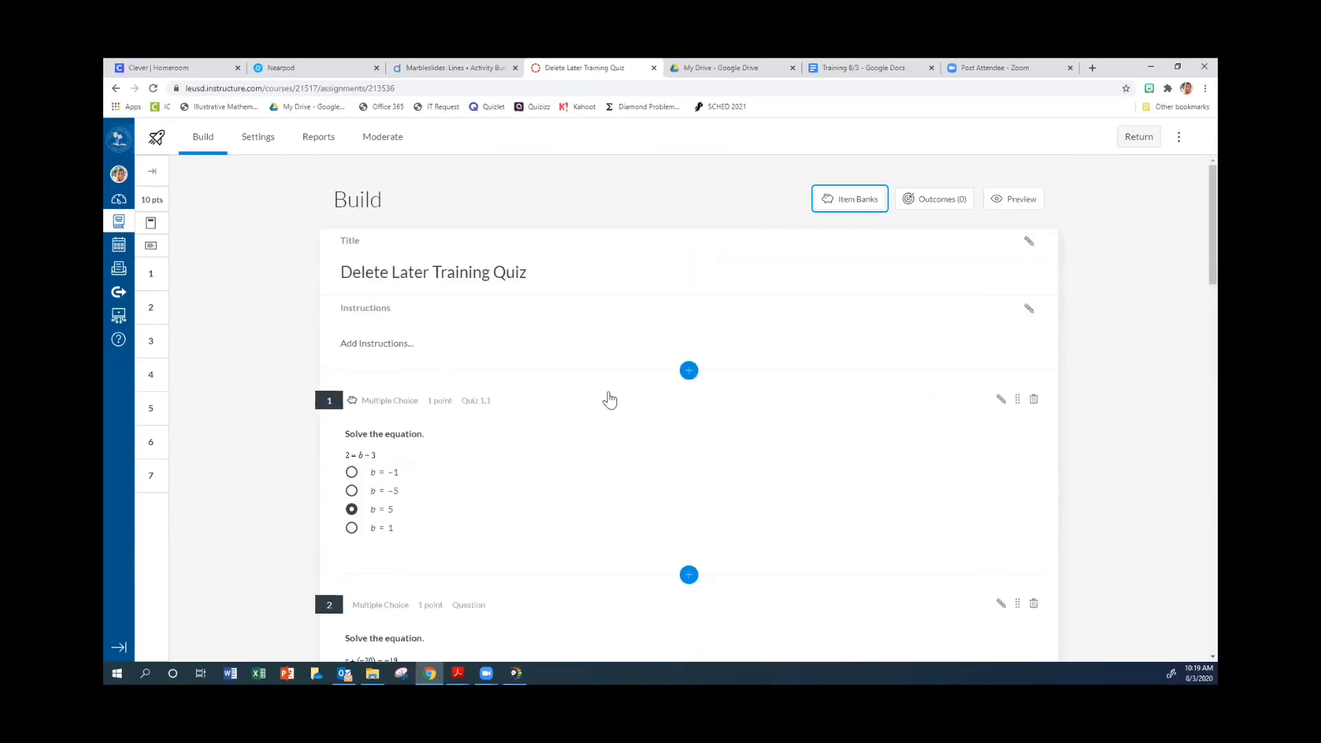
{"action": "left_click", "coordinate": [1139, 137]}
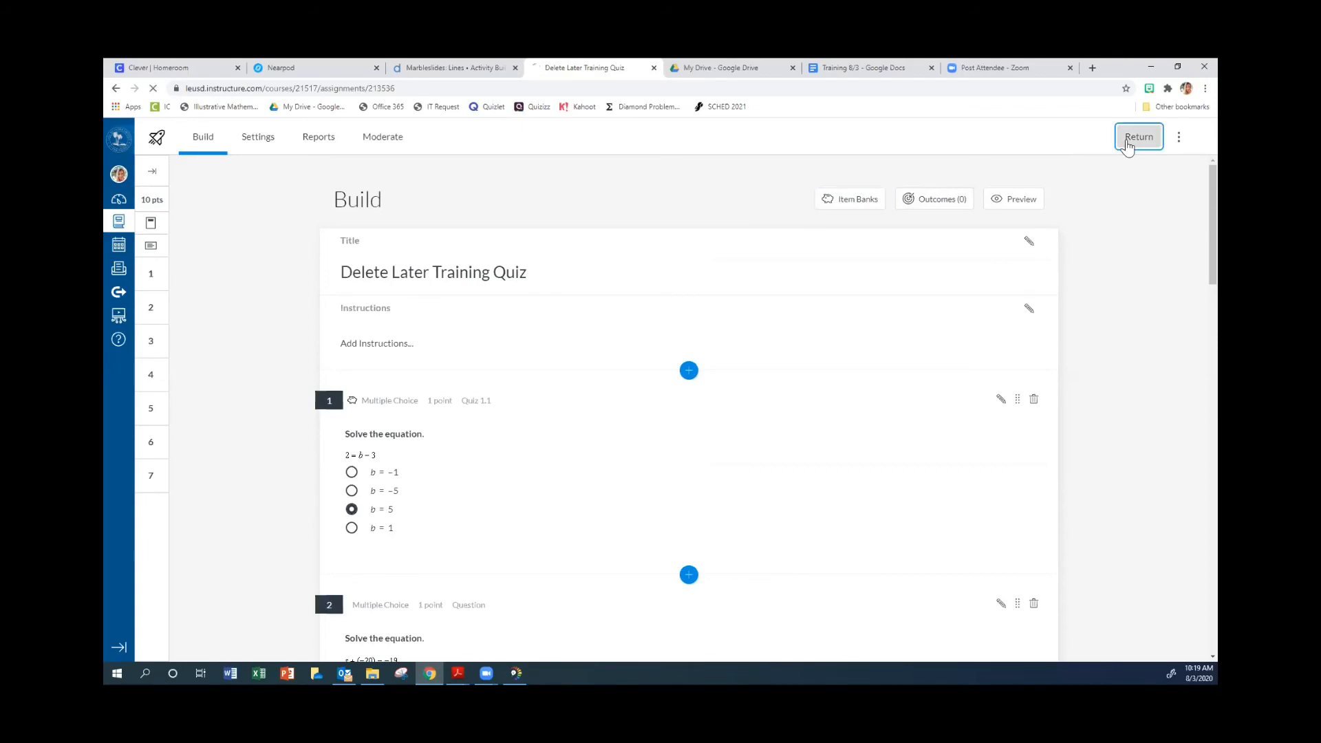